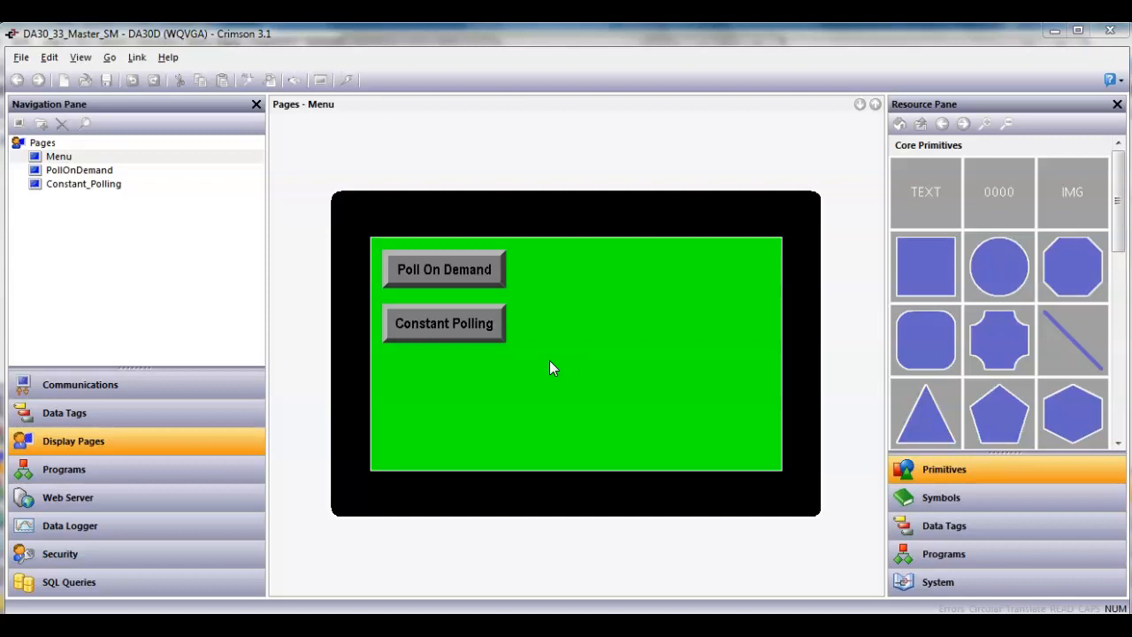
Review the Ethernet 1 port settings, the Protocol 1 Modbus TCP/IP Master driver and all settings of the CR3K_7_37 device
{"action": "left_click", "coordinate": [122, 395]}
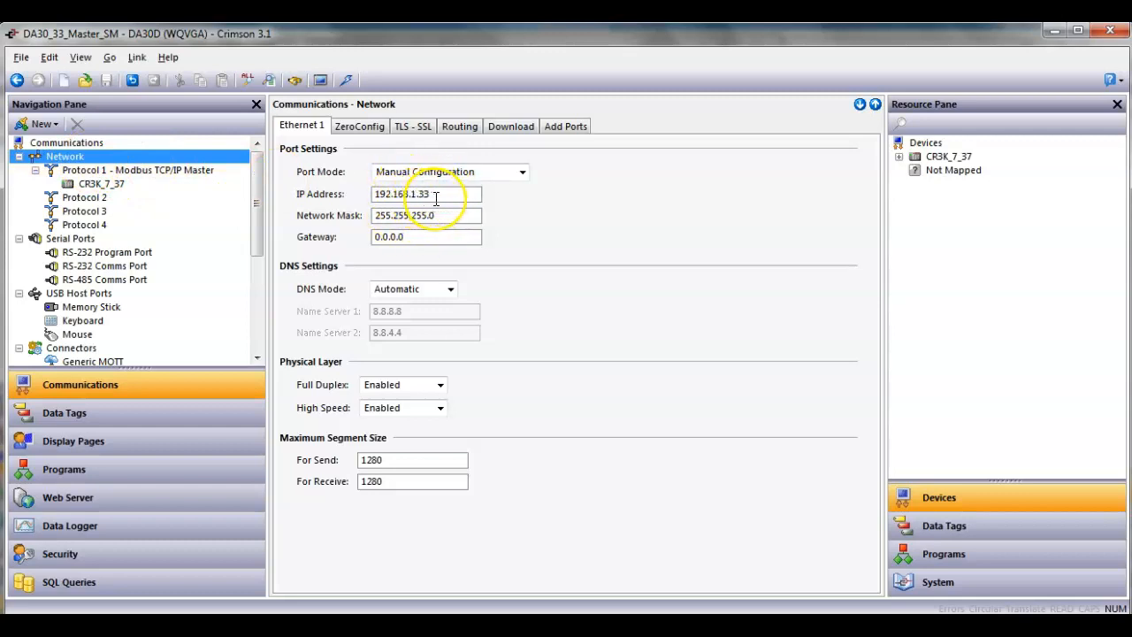
{"action": "left_click", "coordinate": [143, 174]}
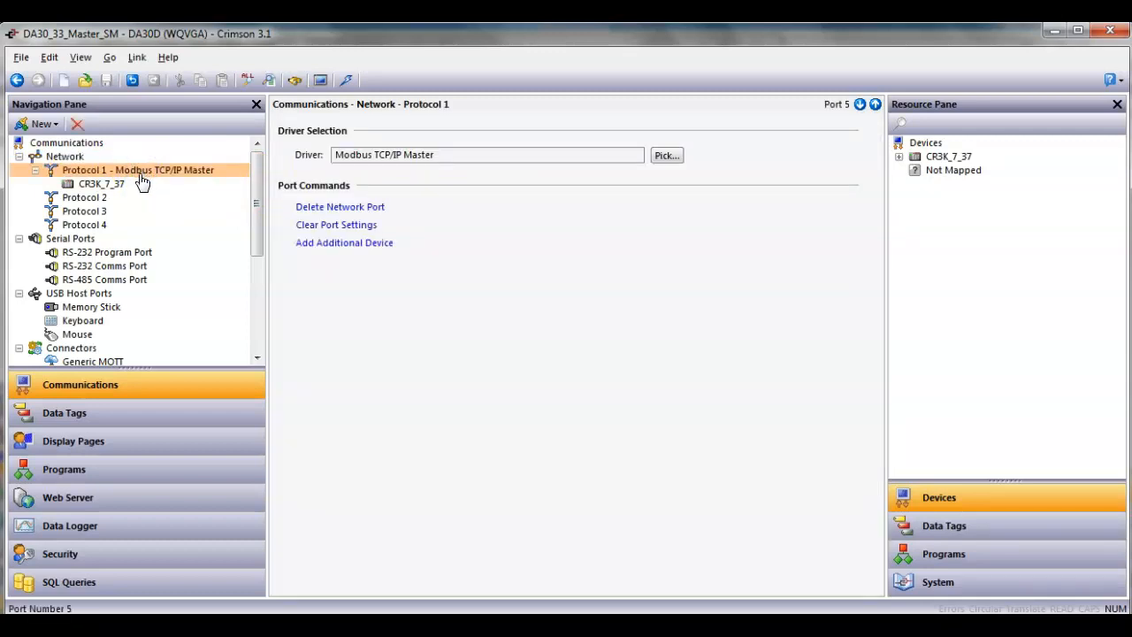
{"action": "left_click", "coordinate": [108, 183]}
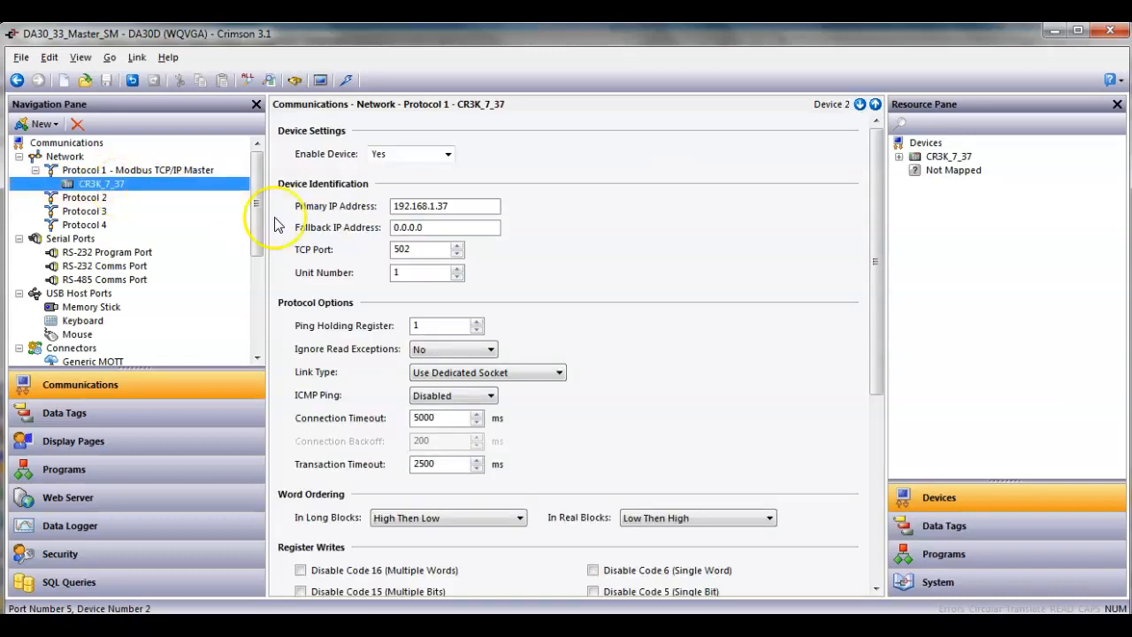
{"action": "left_click", "coordinate": [564, 258]}
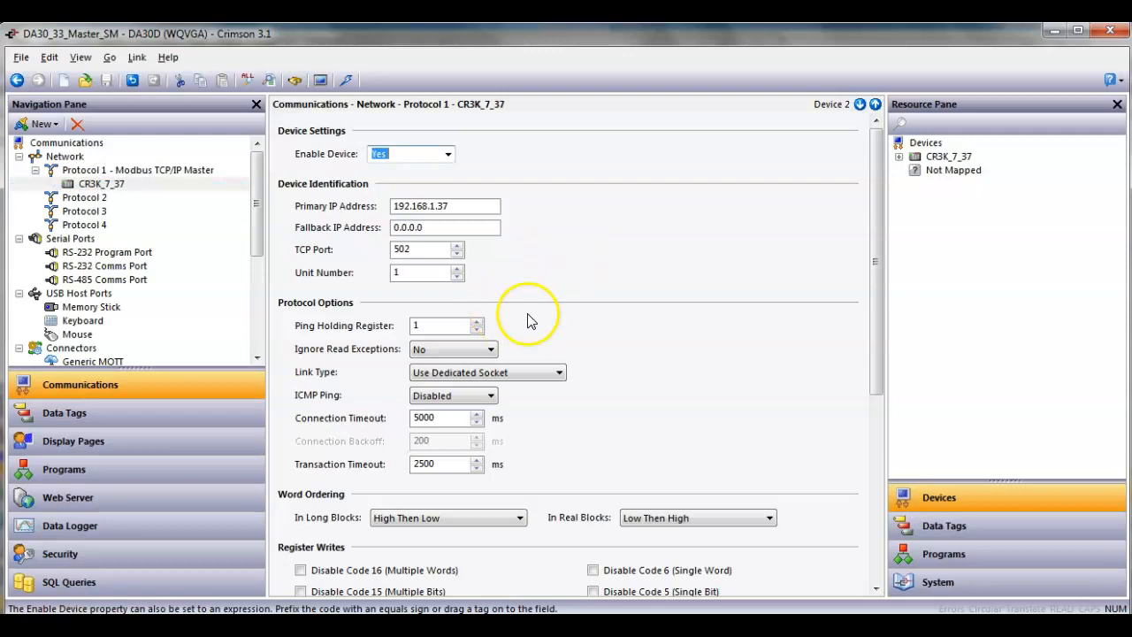
{"action": "scroll", "coordinate": [575, 323], "scroll_direction": "down", "scroll_amount": 1}
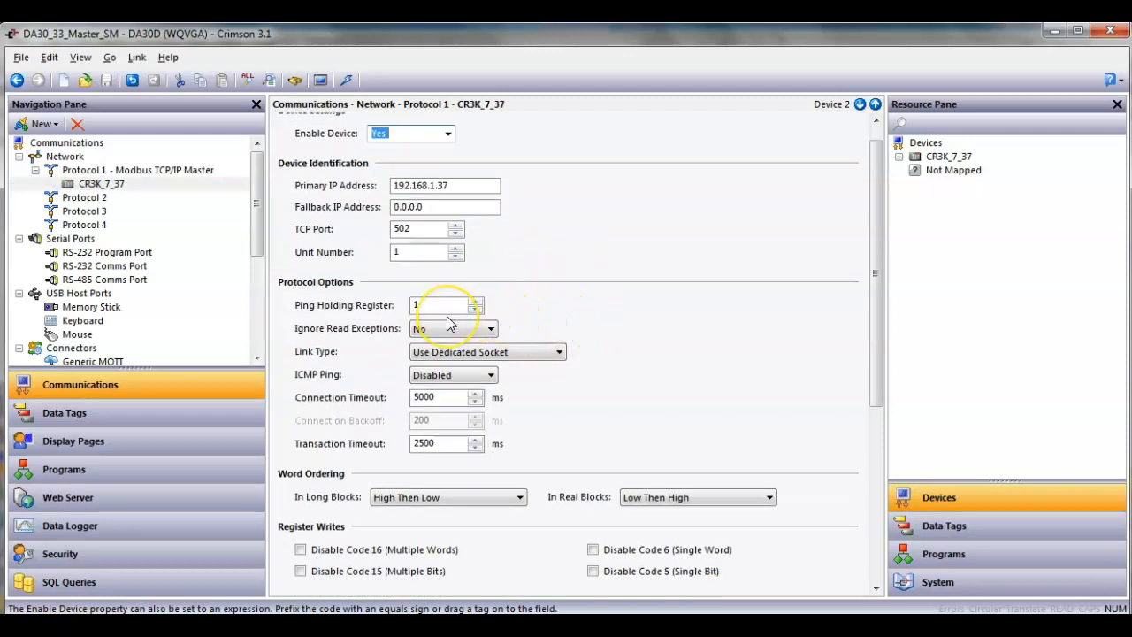
{"action": "scroll", "coordinate": [595, 457], "scroll_direction": "down", "scroll_amount": 2}
{"action": "scroll", "coordinate": [594, 457], "scroll_direction": "down", "scroll_amount": 10}
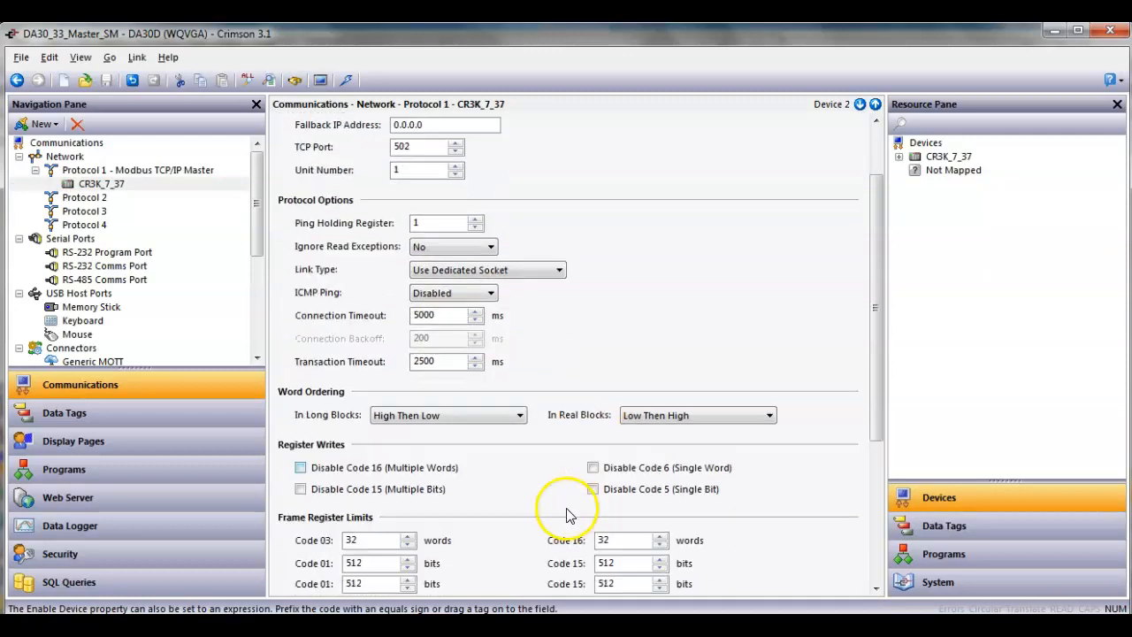
{"action": "scroll", "coordinate": [566, 525], "scroll_direction": "down", "scroll_amount": 3}
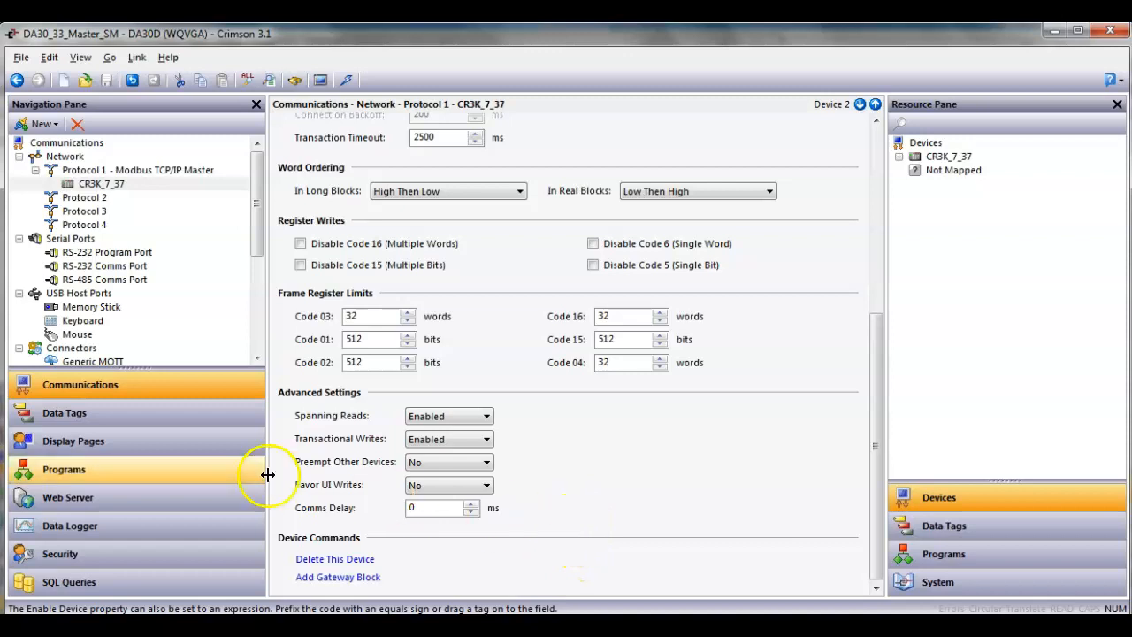
Examine the data sources of the tags from Tag_1 to Tag_5, and view Tag_5's Modbus register address selection without changing it
{"action": "left_click", "coordinate": [141, 423]}
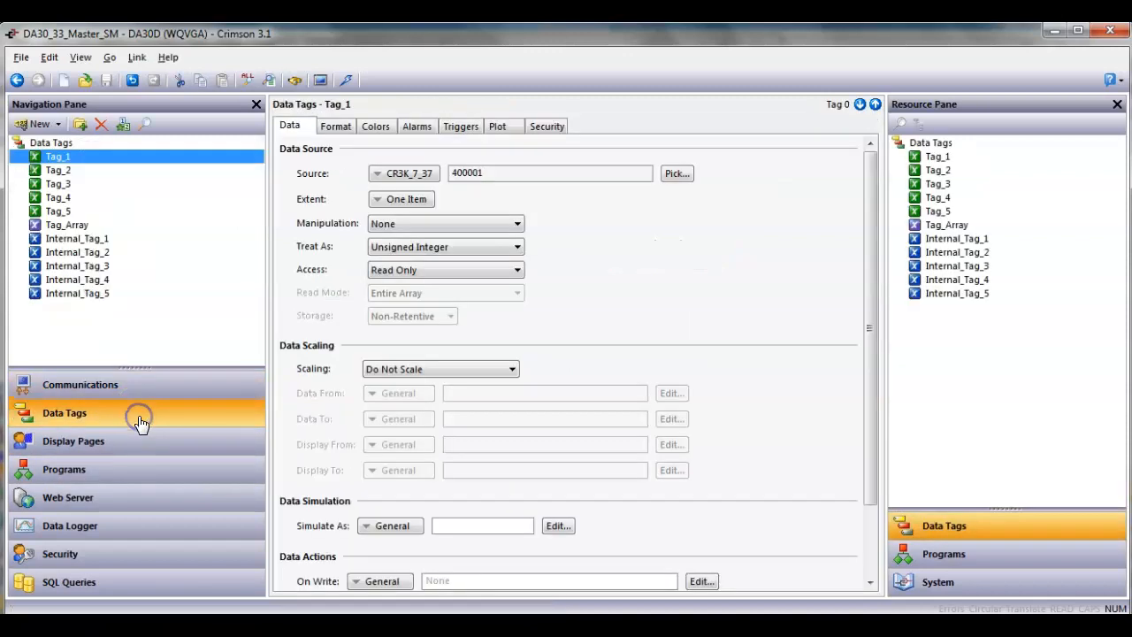
{"action": "left_click", "coordinate": [58, 157]}
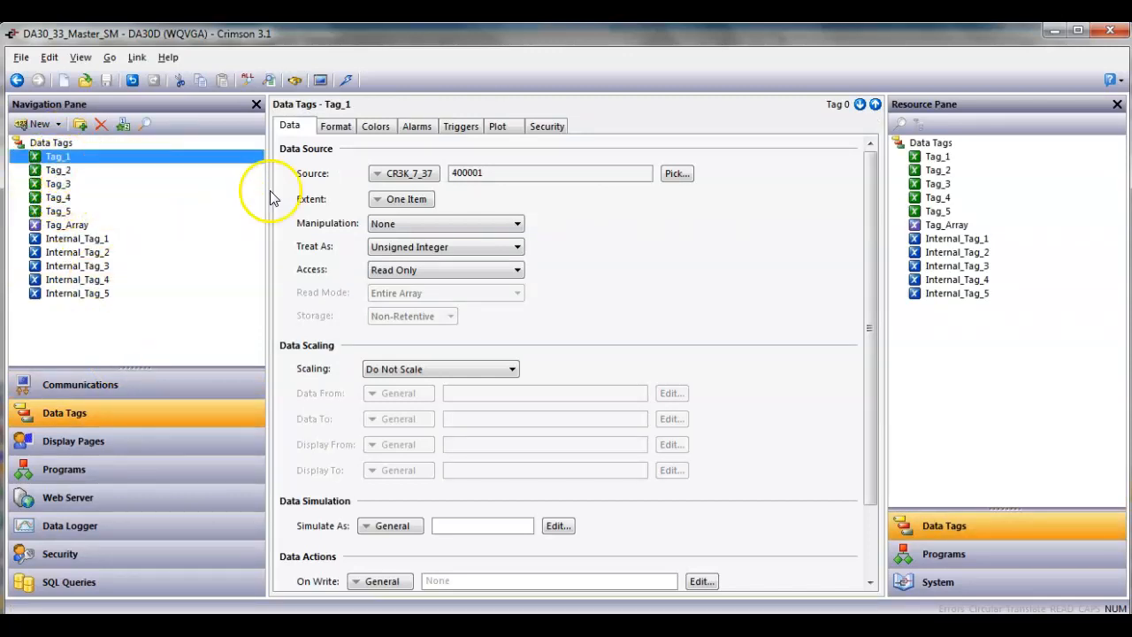
{"action": "left_click", "coordinate": [51, 184]}
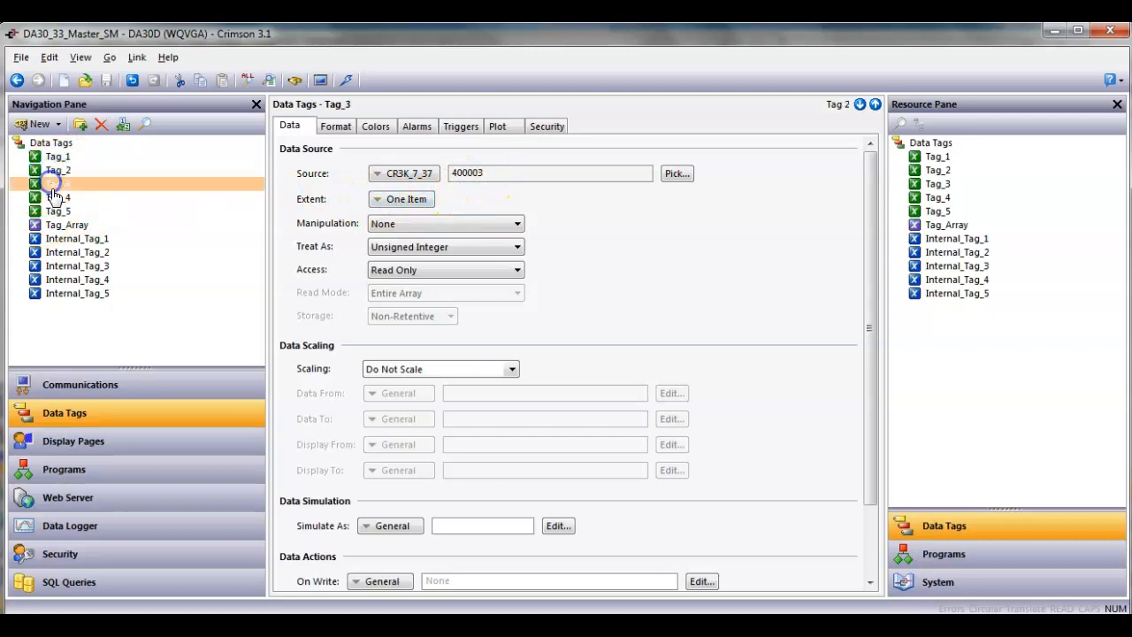
{"action": "left_click", "coordinate": [51, 198]}
{"action": "left_click", "coordinate": [52, 211]}
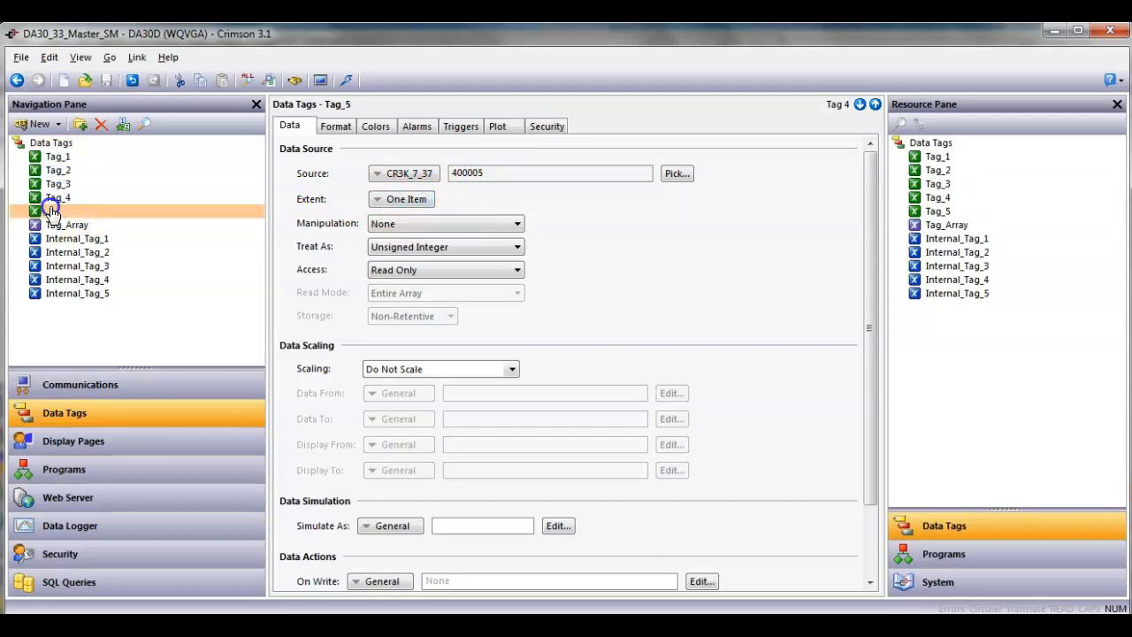
{"action": "left_click", "coordinate": [682, 177]}
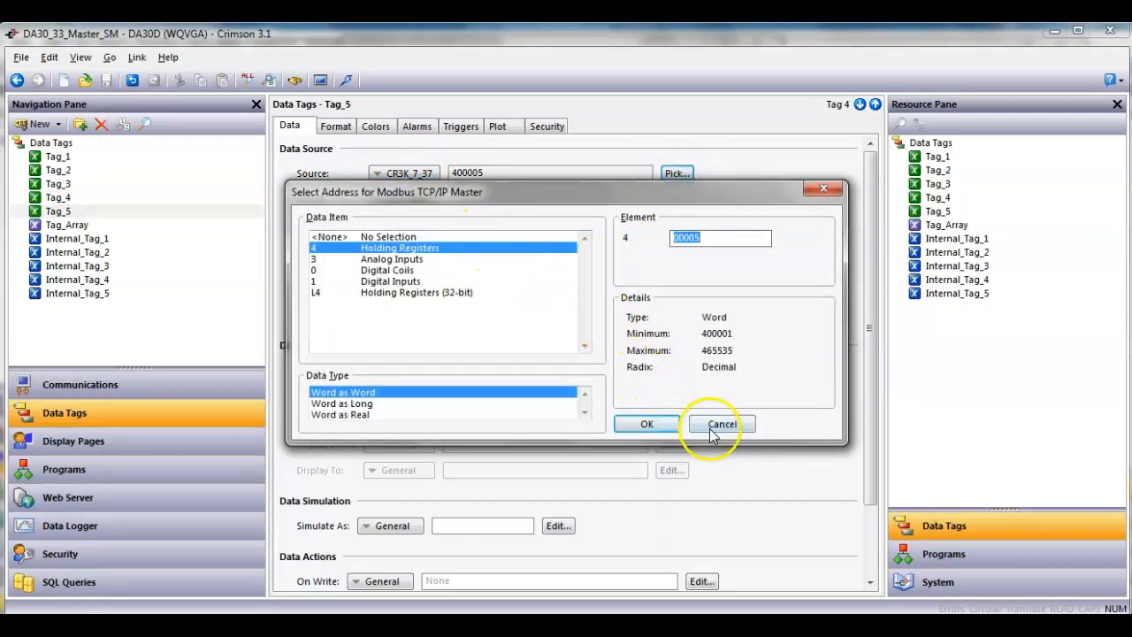
{"action": "left_click", "coordinate": [725, 429]}
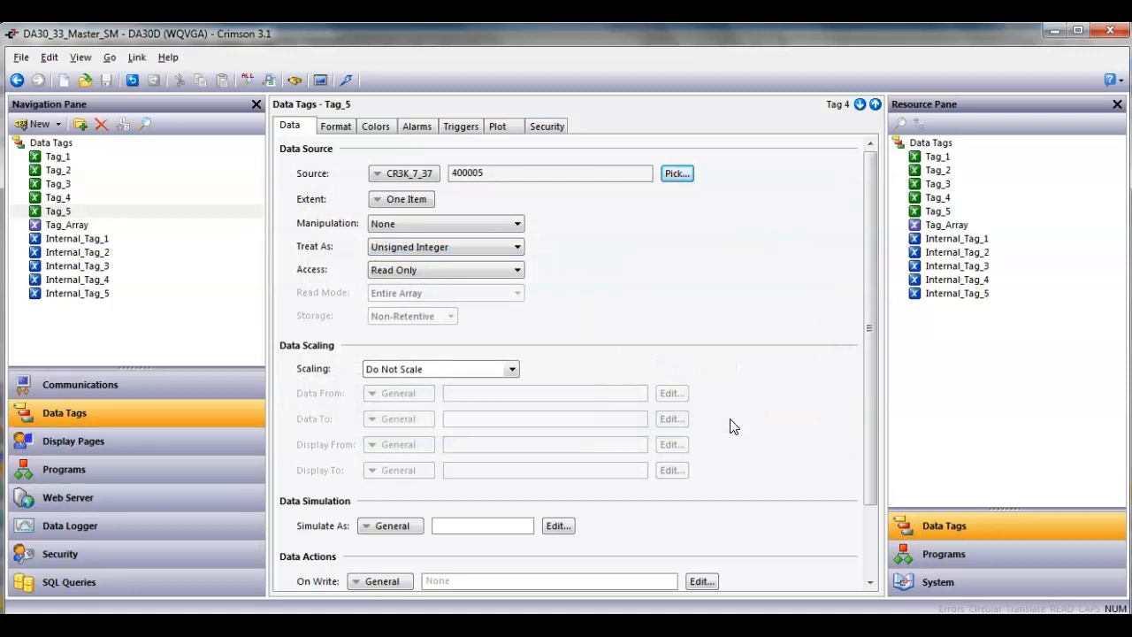
Inspect Tag_Array's data source, array extent, access and read mode, and check its Modbus address selection
{"action": "left_click", "coordinate": [80, 226]}
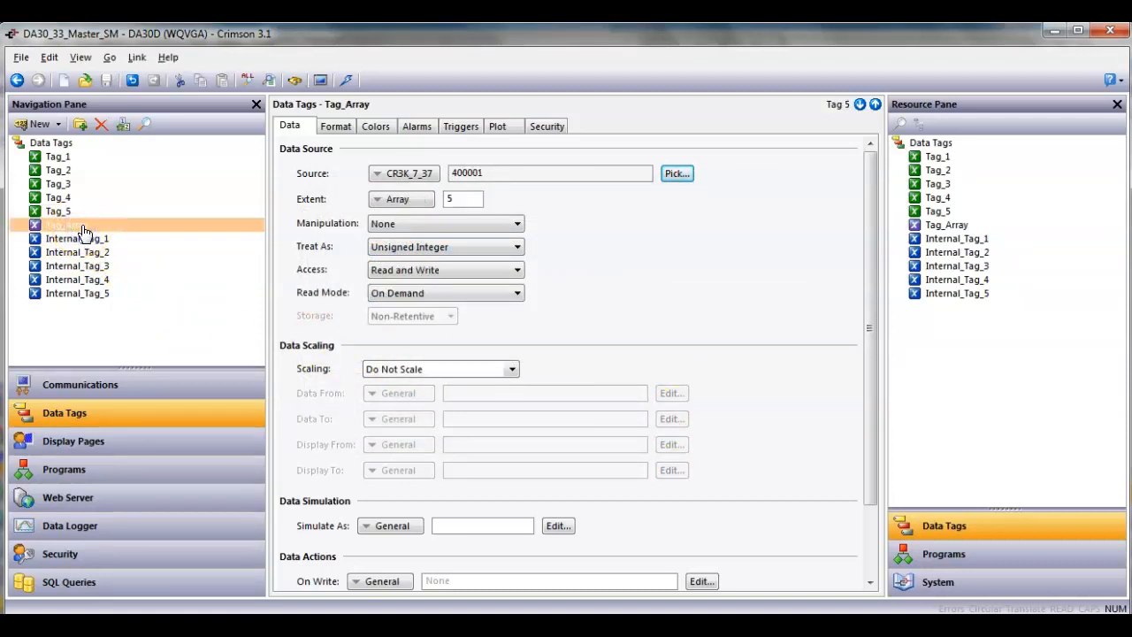
{"action": "left_click", "coordinate": [679, 175]}
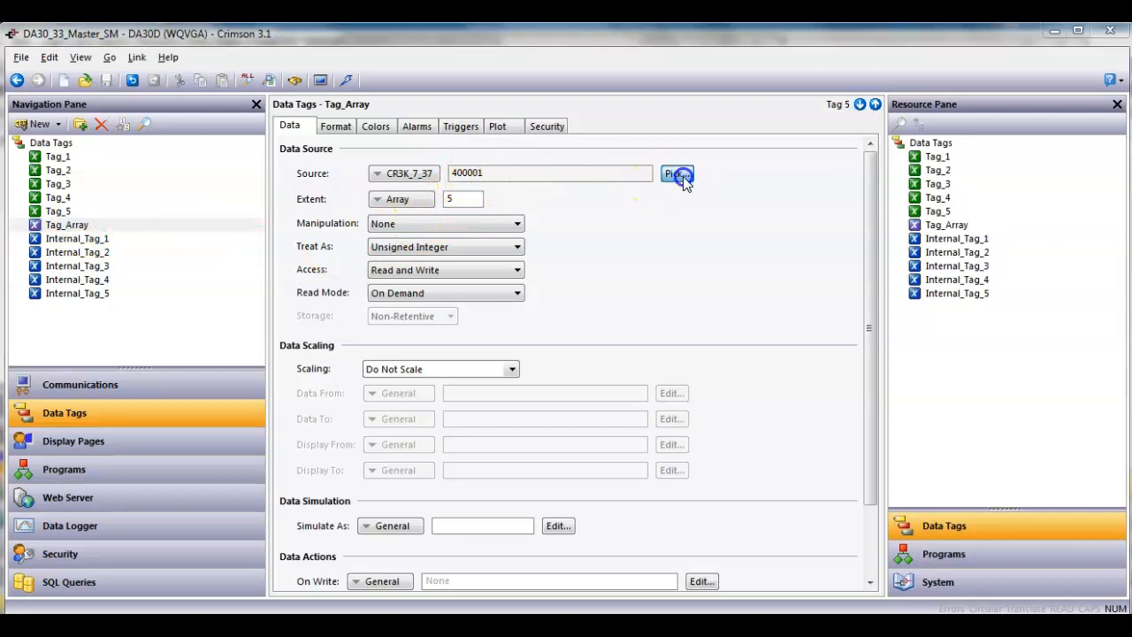
{"action": "left_click", "coordinate": [644, 422]}
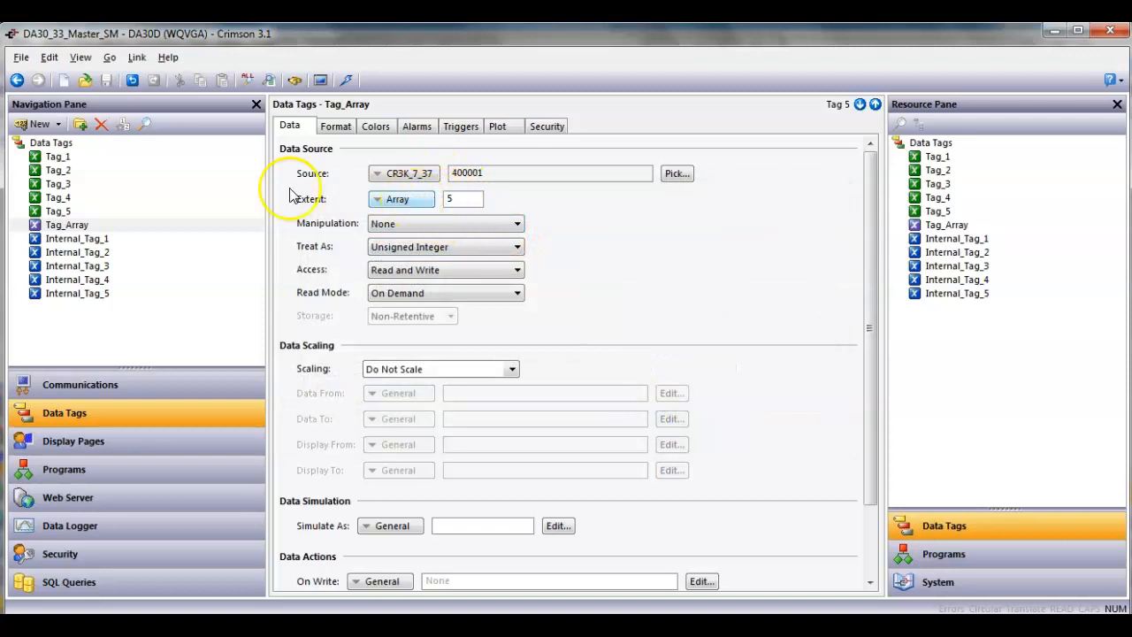
{"action": "left_click", "coordinate": [68, 225]}
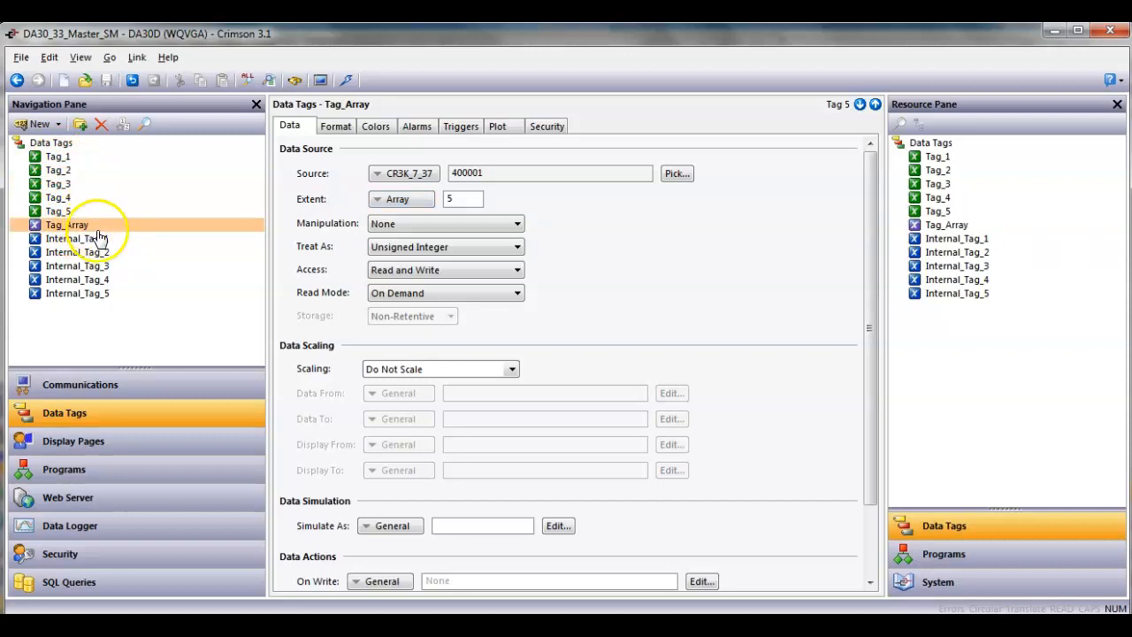
Examine the data settings of the internal tags from Internal_Tag_1 to Internal_Tag_5
{"action": "left_click", "coordinate": [101, 238]}
{"action": "left_click", "coordinate": [101, 252]}
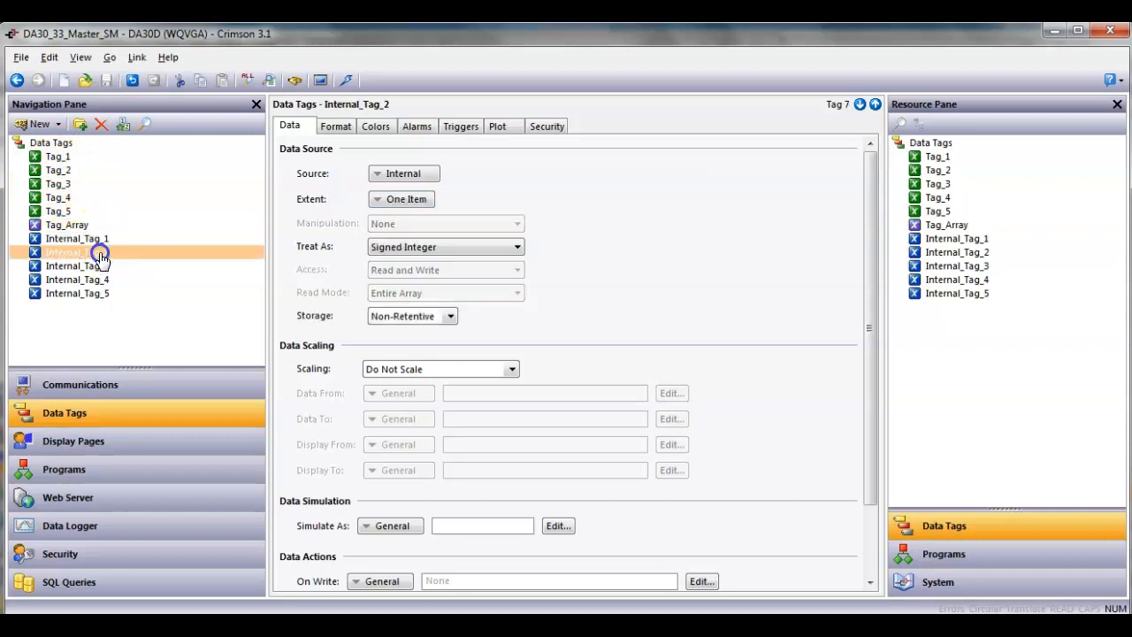
{"action": "left_click", "coordinate": [101, 265]}
{"action": "left_click", "coordinate": [101, 280]}
{"action": "left_click", "coordinate": [100, 294]}
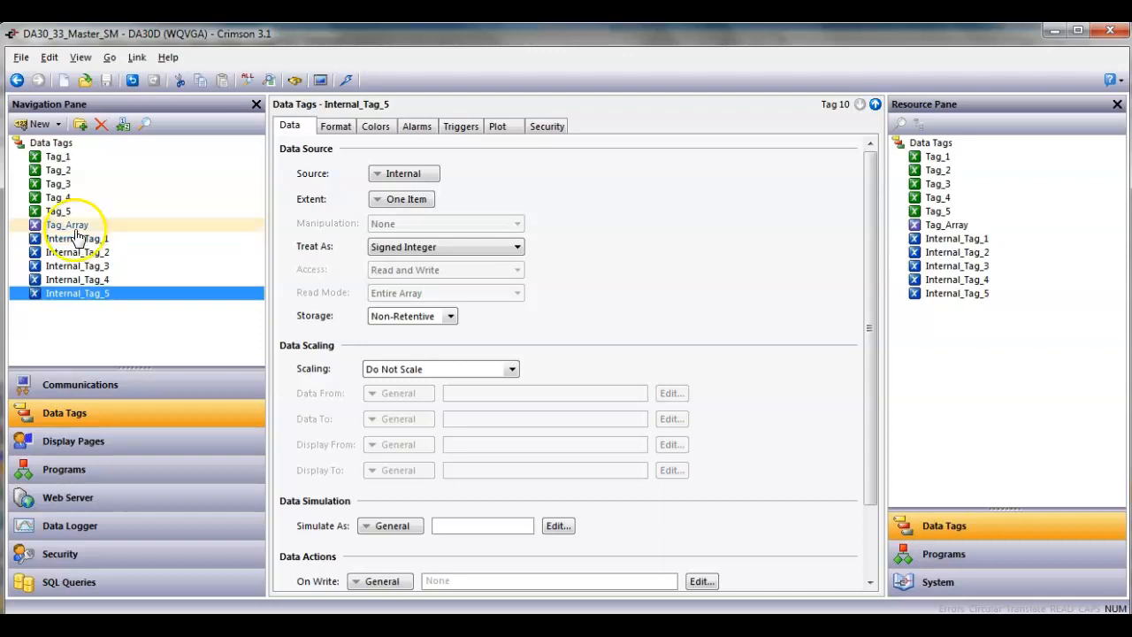
Inspect the display's Menu page and follow the Constant Polling button's link to its target page
{"action": "left_click", "coordinate": [83, 445]}
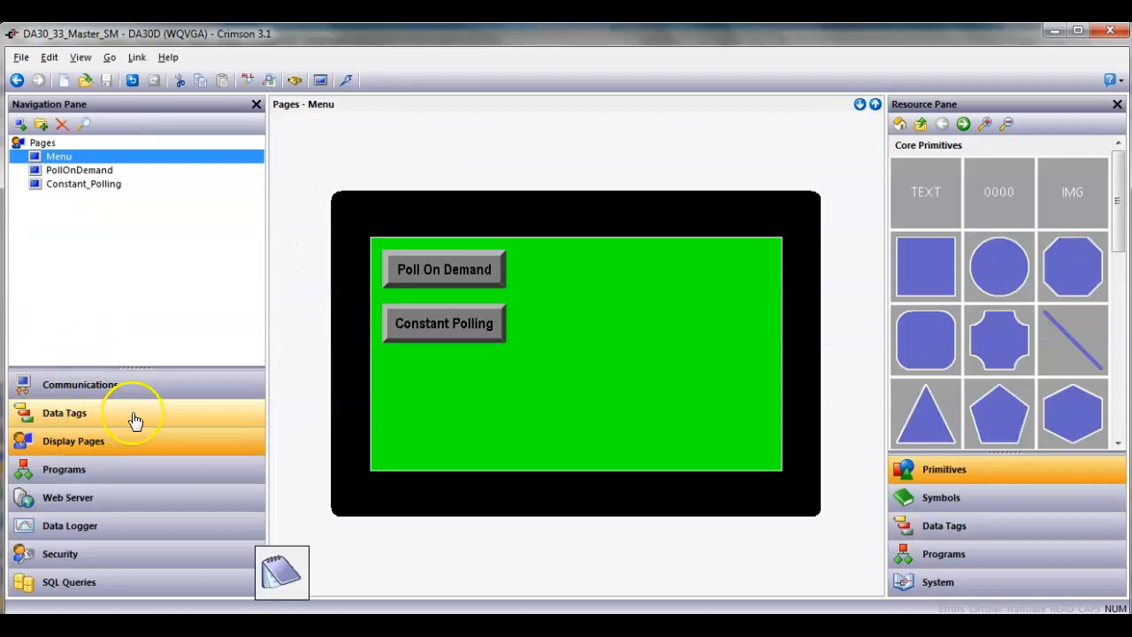
{"action": "left_click", "coordinate": [448, 326]}
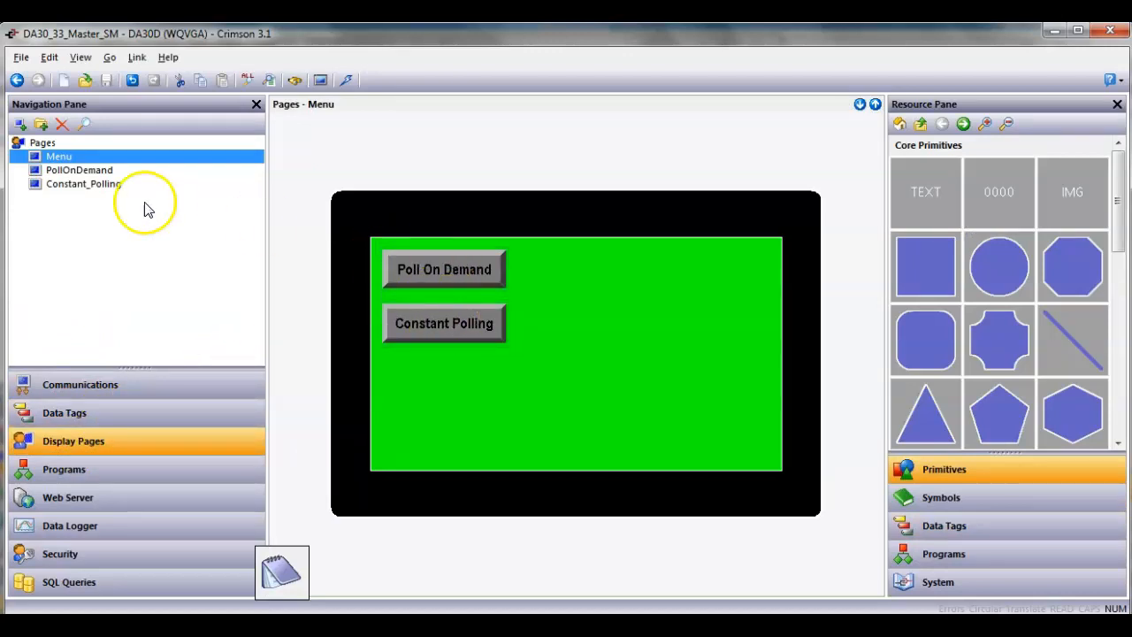
{"action": "left_click", "coordinate": [460, 274]}
{"action": "left_click", "coordinate": [460, 325]}
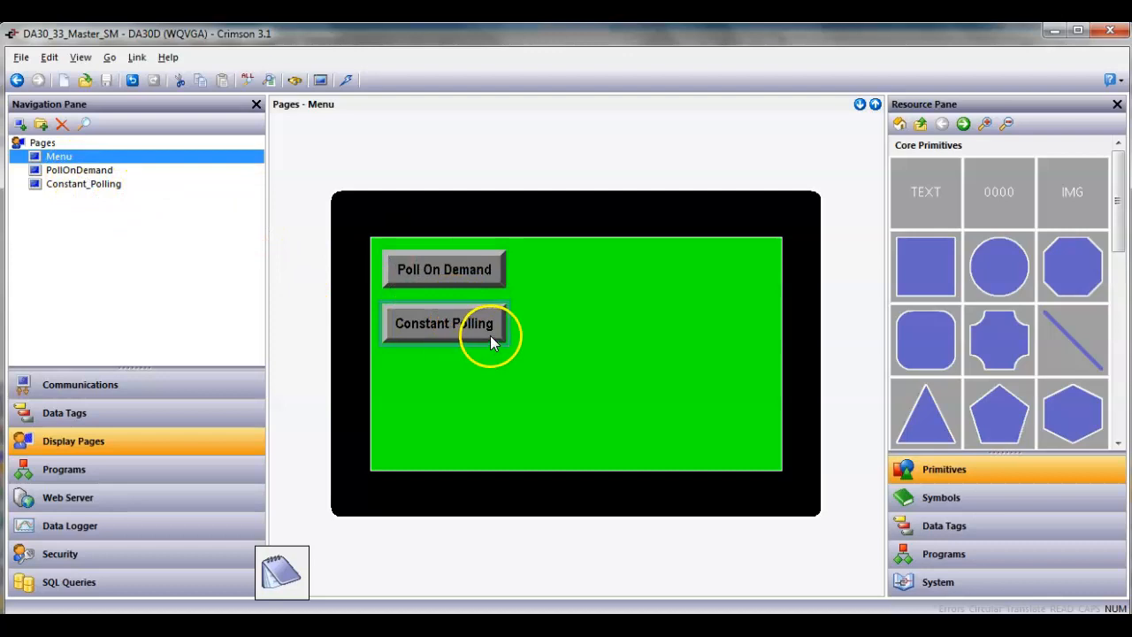
{"action": "right_click", "coordinate": [491, 342]}
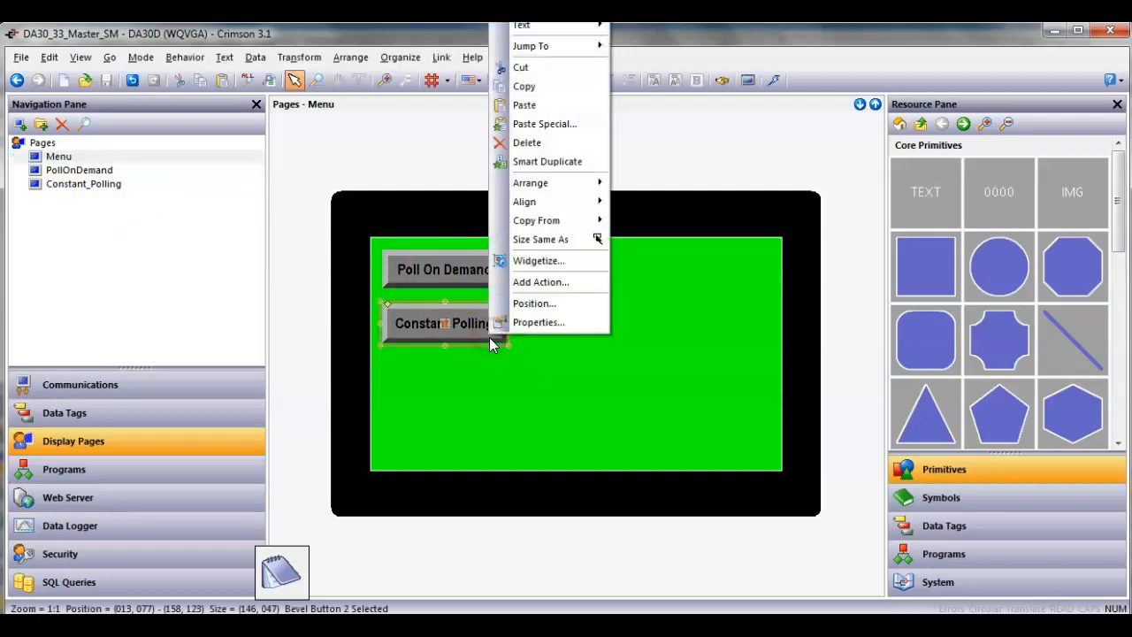
{"action": "mouse_move", "coordinate": [581, 48]}
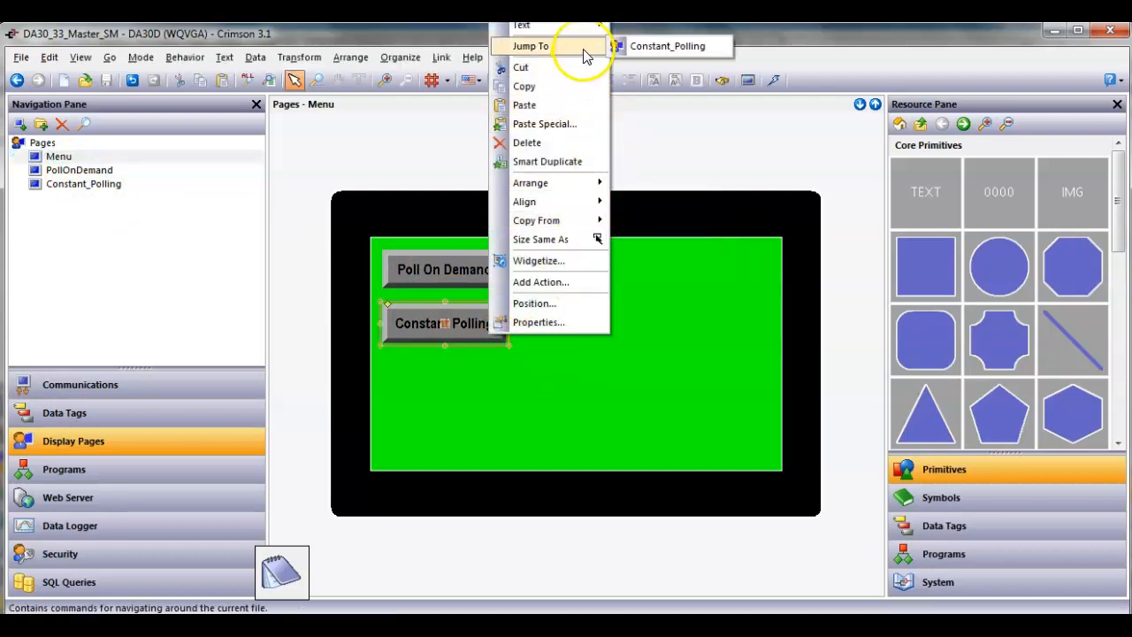
{"action": "left_click", "coordinate": [652, 51]}
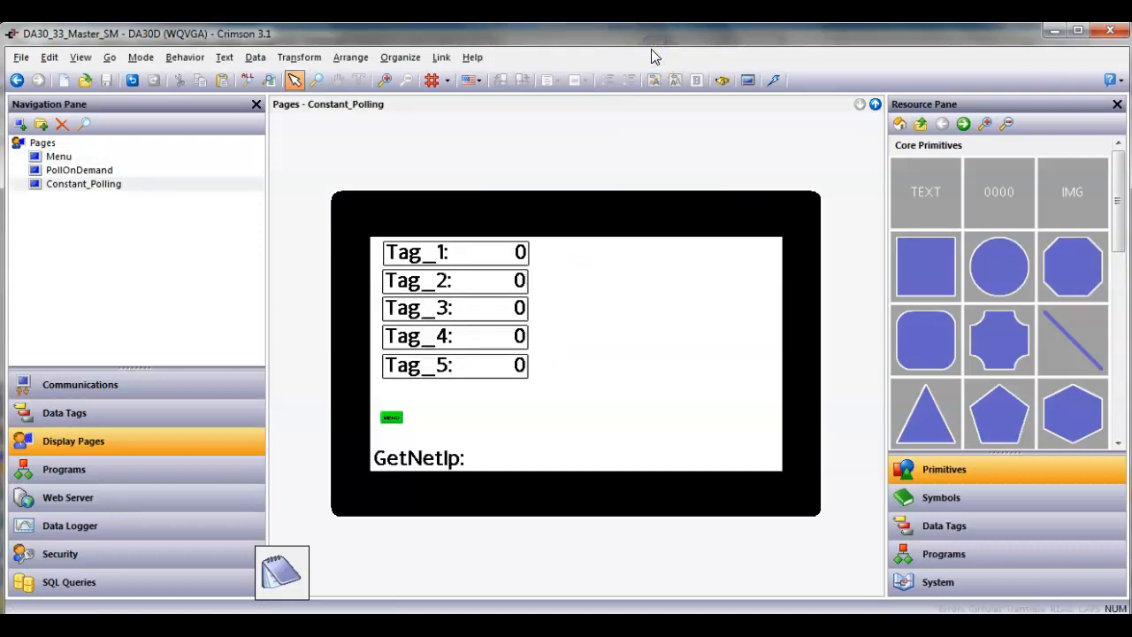
Enlarge the green menu button on the Constant_Polling page to about 71 by 26 pixels
{"action": "left_click", "coordinate": [392, 417]}
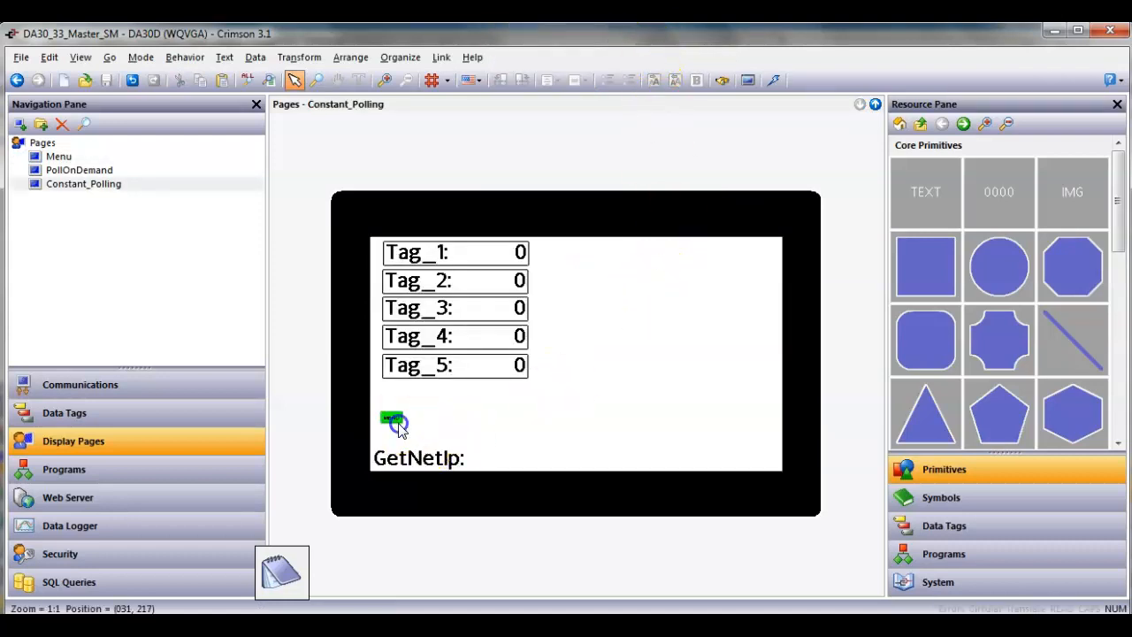
{"action": "left_click_drag", "start_coordinate": [407, 425], "coordinate": [440, 433]}
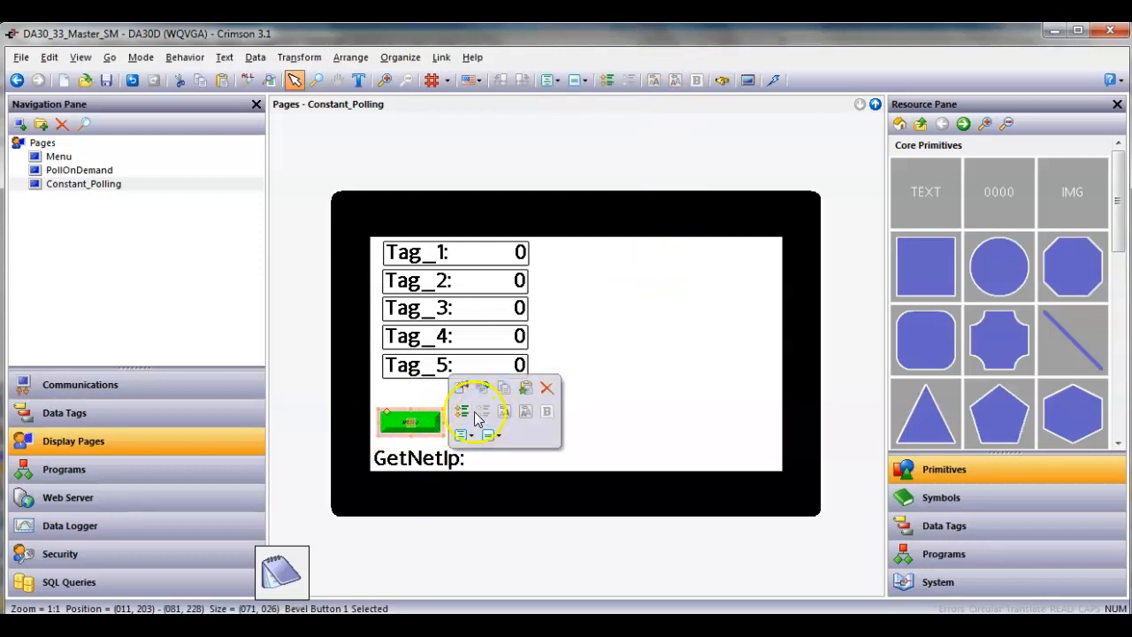
{"action": "left_click", "coordinate": [412, 406]}
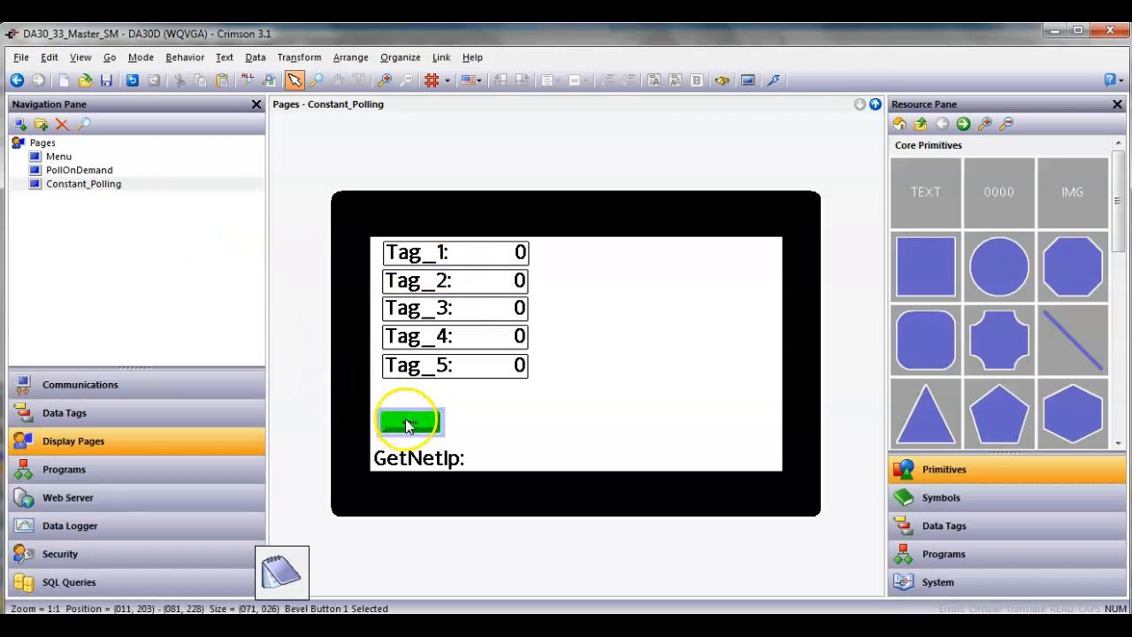
Follow the green button's link back to the Menu page and the Poll On Demand button's link to the PollOnDemand page
{"action": "right_click", "coordinate": [409, 419]}
{"action": "mouse_move", "coordinate": [482, 131]}
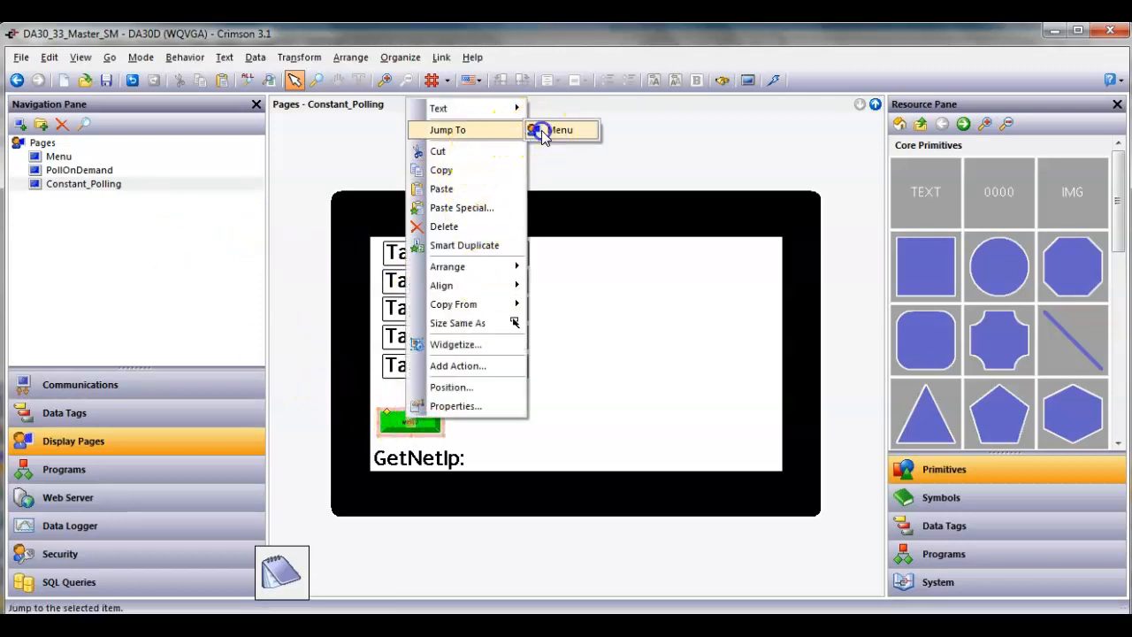
{"action": "left_click", "coordinate": [541, 130]}
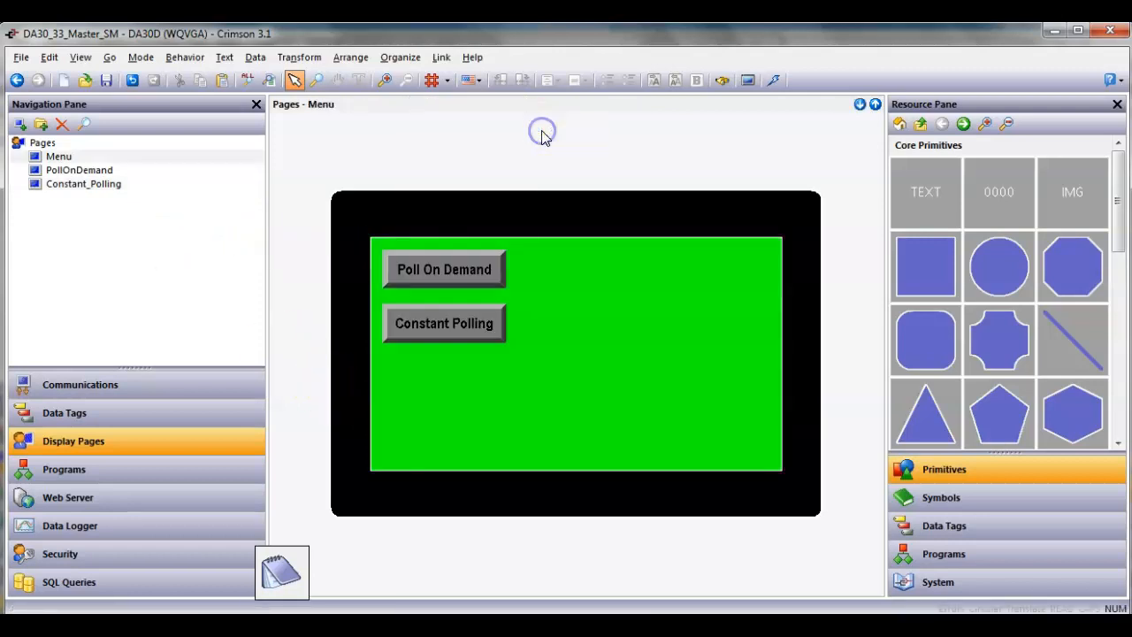
{"action": "right_click", "coordinate": [491, 270]}
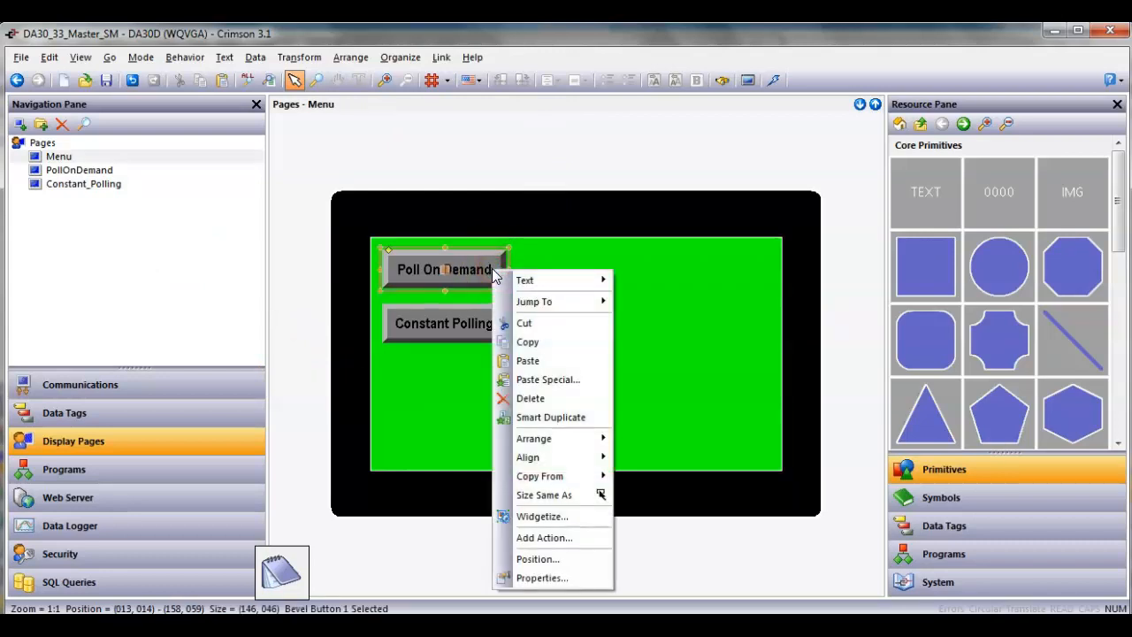
{"action": "mouse_move", "coordinate": [531, 300]}
{"action": "left_click", "coordinate": [626, 303]}
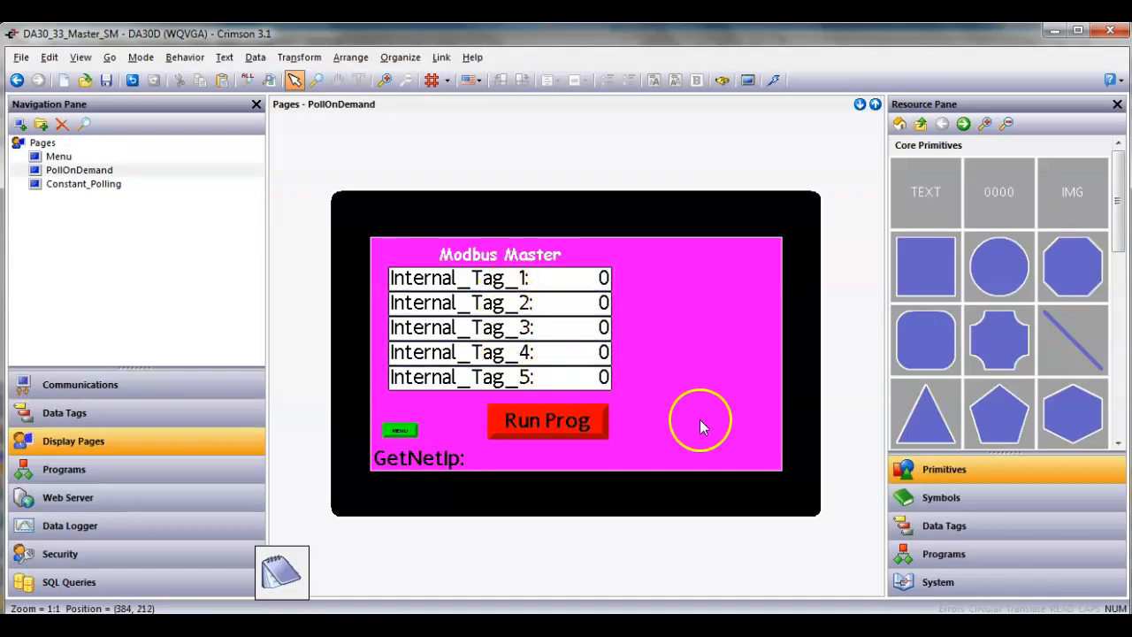
Follow the Run Prog button's link from the PollOnDemand page to Program1 and examine its code
{"action": "left_click", "coordinate": [958, 525]}
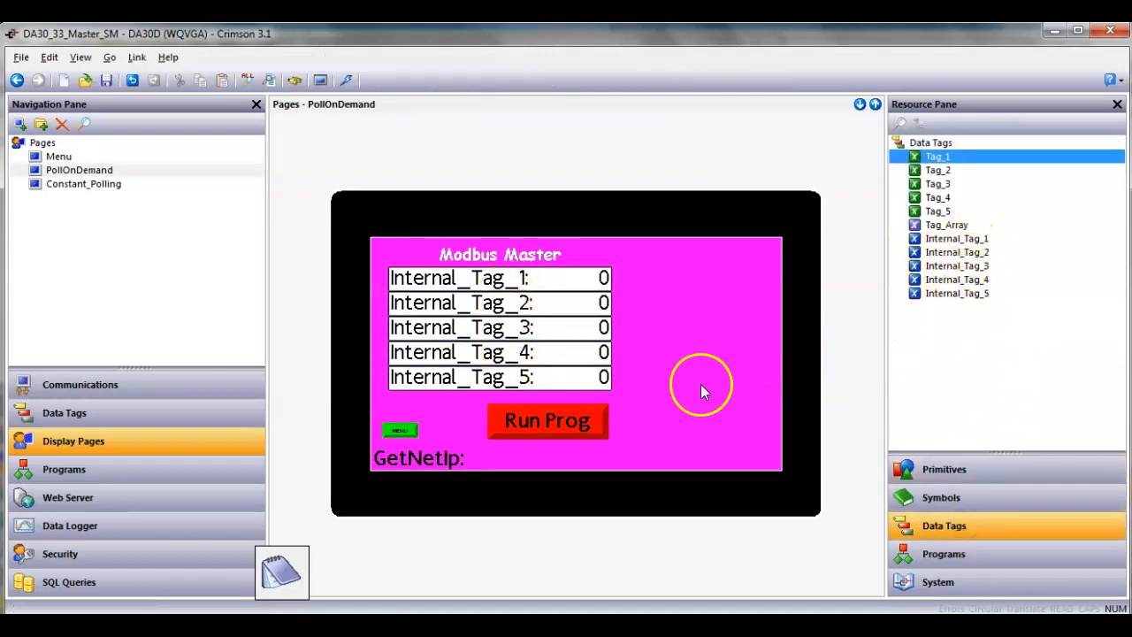
{"action": "right_click", "coordinate": [585, 425]}
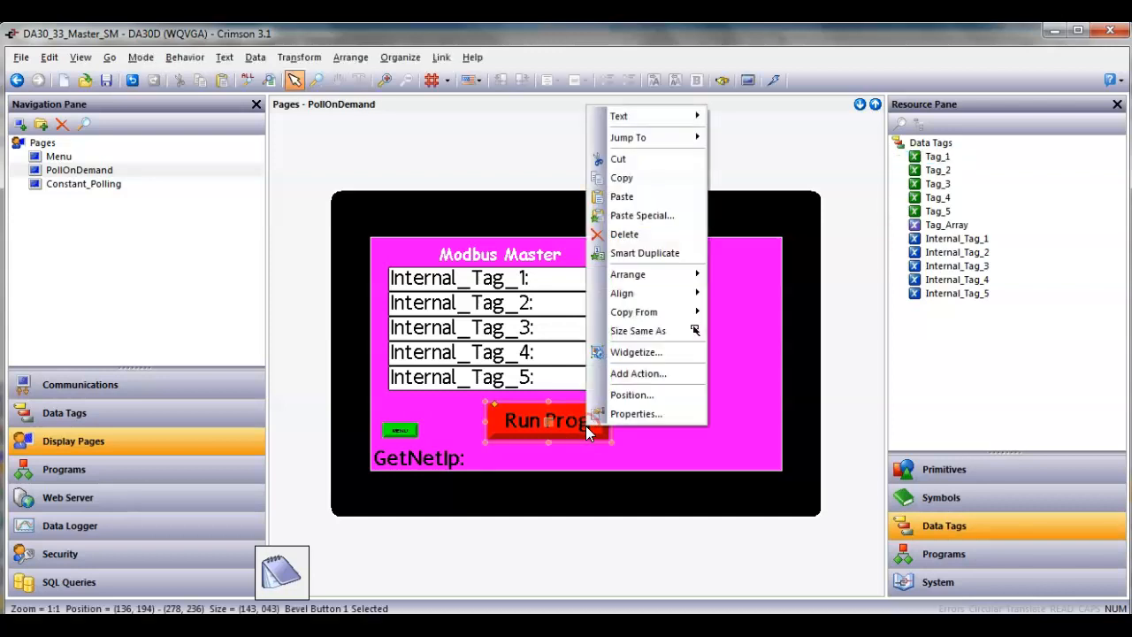
{"action": "mouse_move", "coordinate": [668, 144]}
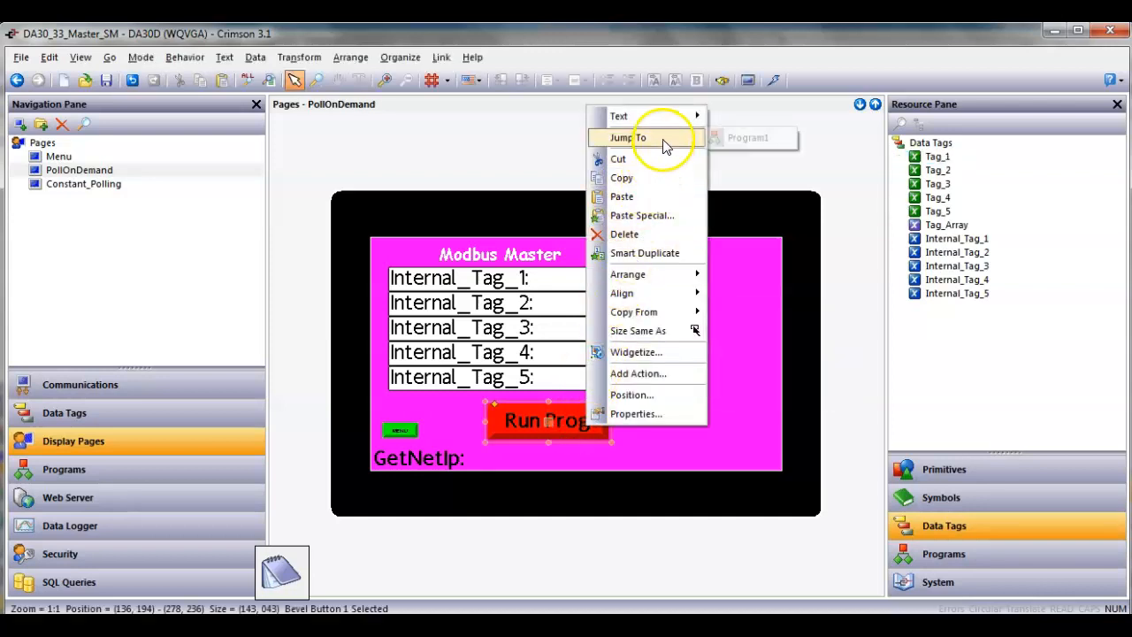
{"action": "left_click", "coordinate": [732, 139]}
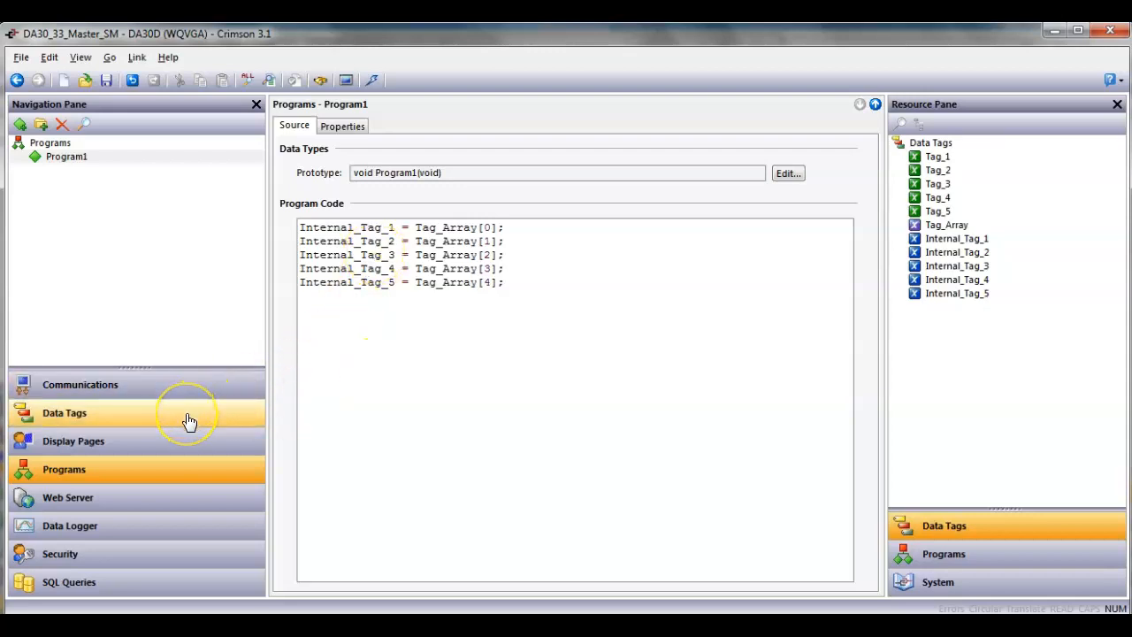
Review the data settings and Read Mode options of Tag_Array, leaving Read Mode set to On Demand
{"action": "left_click", "coordinate": [159, 417]}
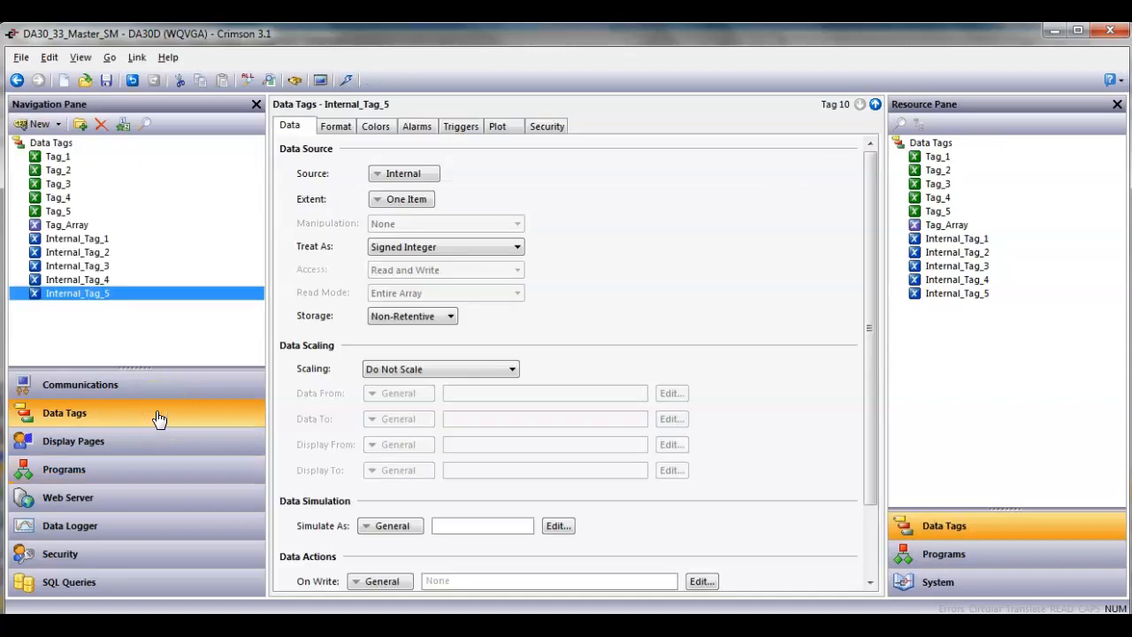
{"action": "left_click", "coordinate": [68, 227]}
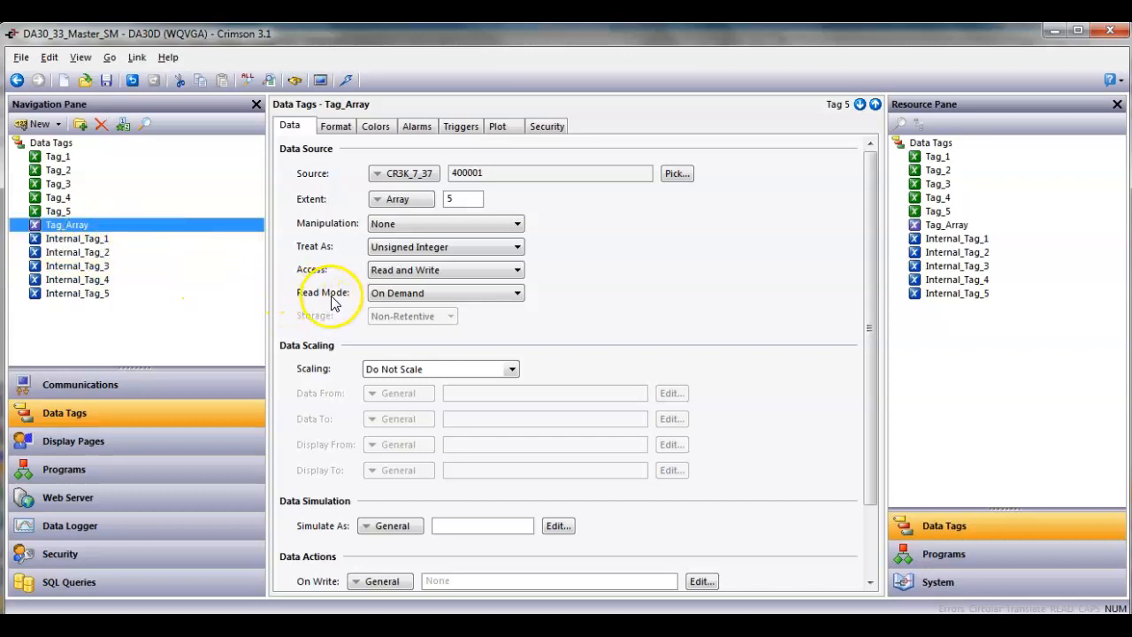
{"action": "left_click", "coordinate": [432, 295]}
{"action": "left_click", "coordinate": [431, 295]}
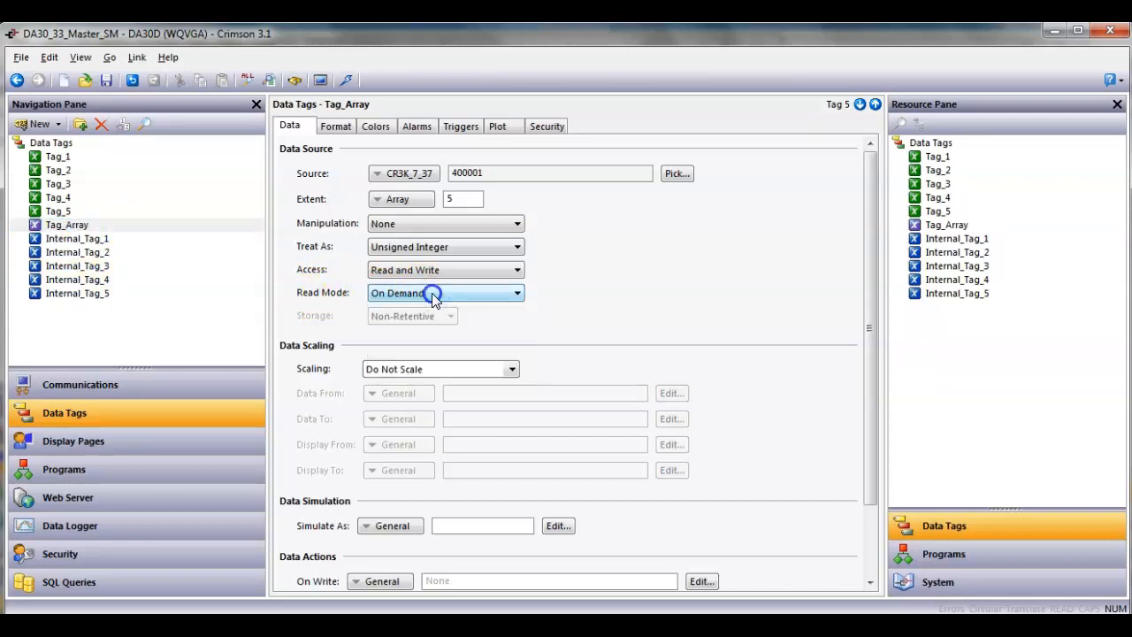
{"action": "left_click", "coordinate": [432, 296]}
{"action": "left_click", "coordinate": [426, 308]}
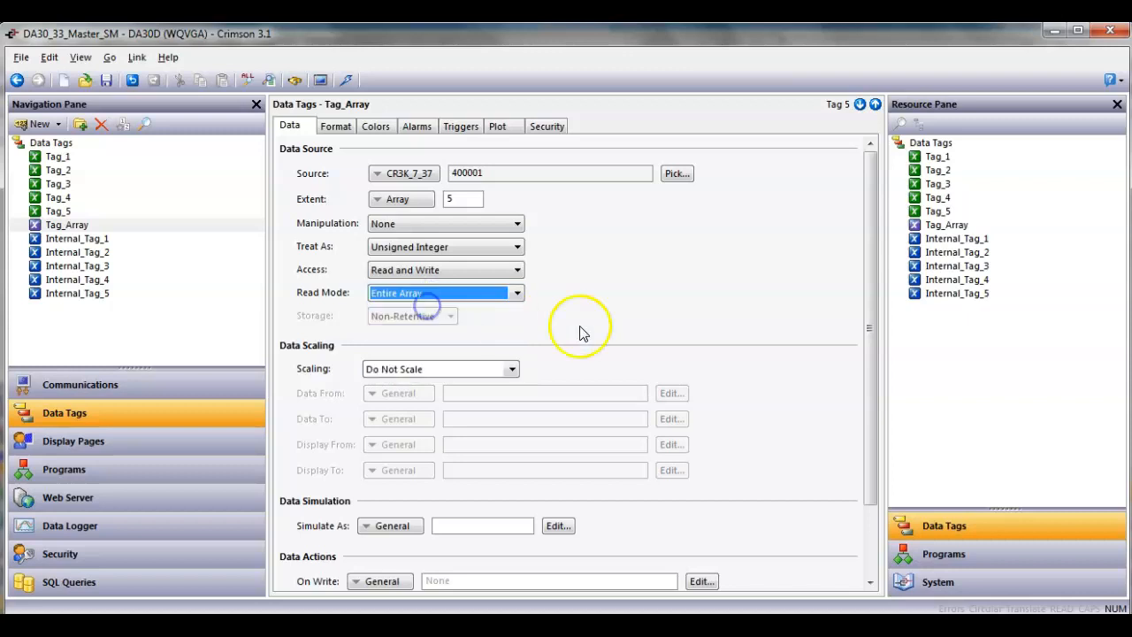
{"action": "left_click", "coordinate": [503, 297]}
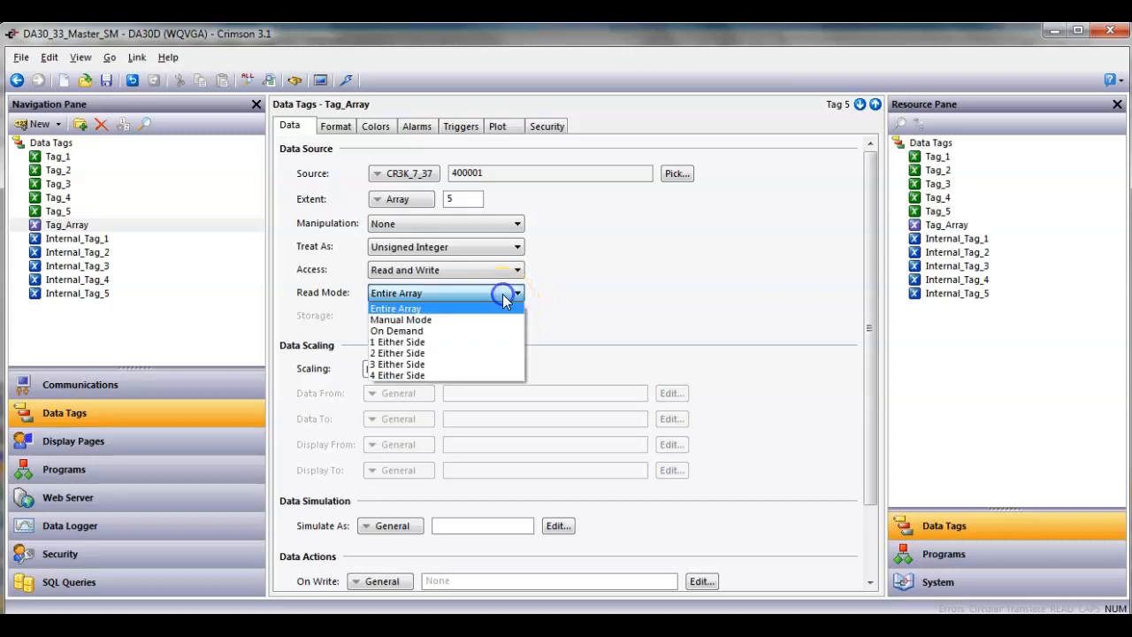
{"action": "left_click", "coordinate": [465, 331]}
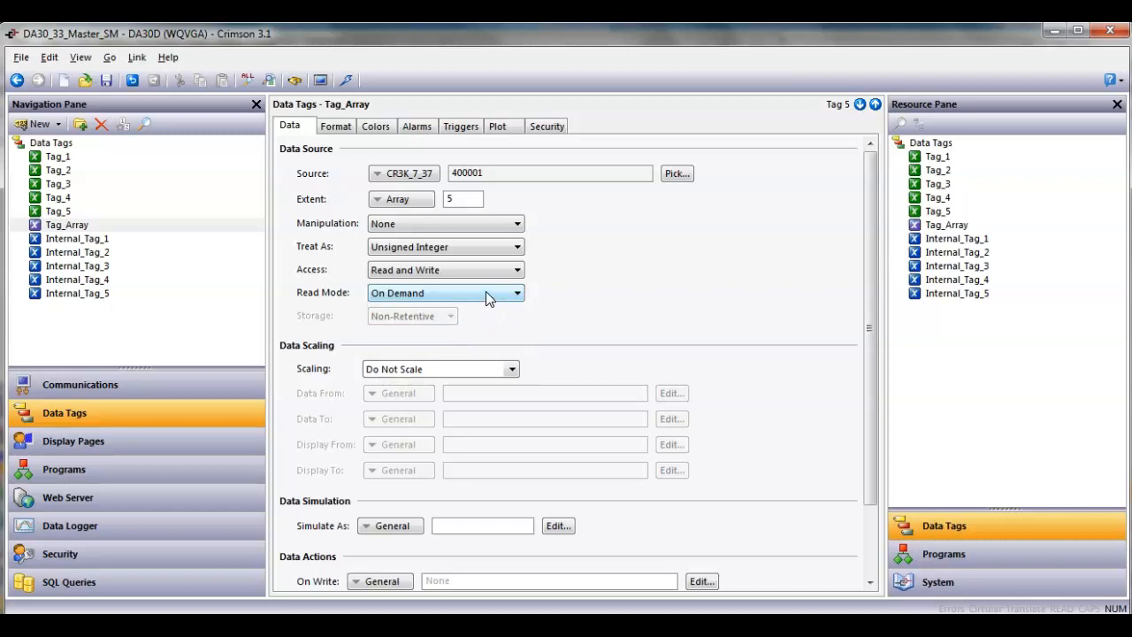
{"action": "mouse_move", "coordinate": [486, 298]}
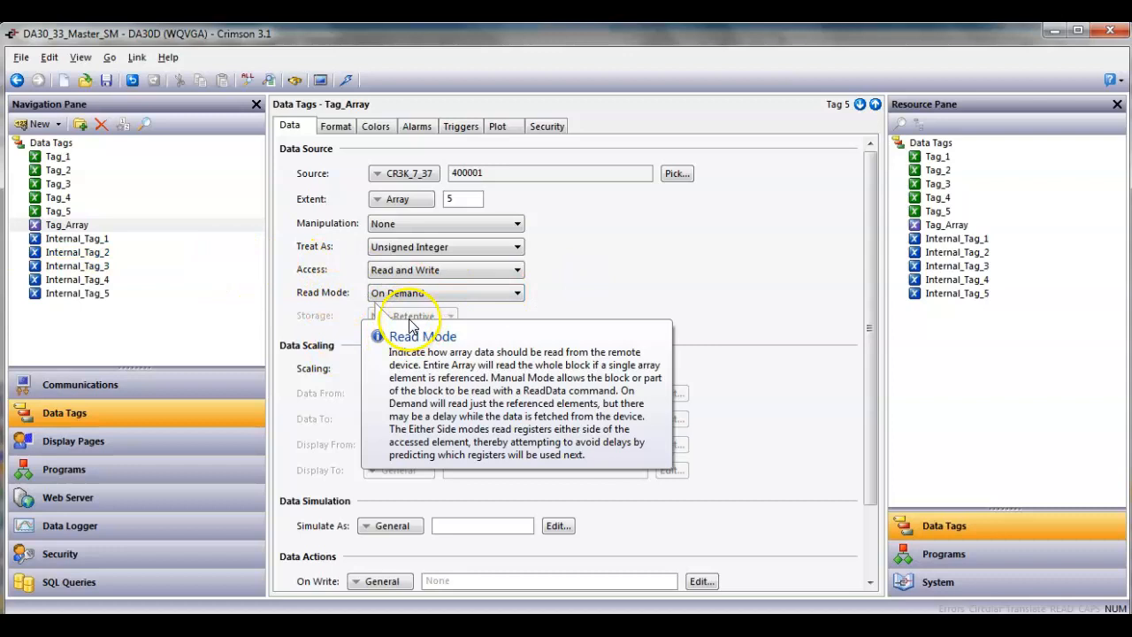
Return to the PollOnDemand page, save the master database and download it to the device
{"action": "left_click", "coordinate": [175, 453]}
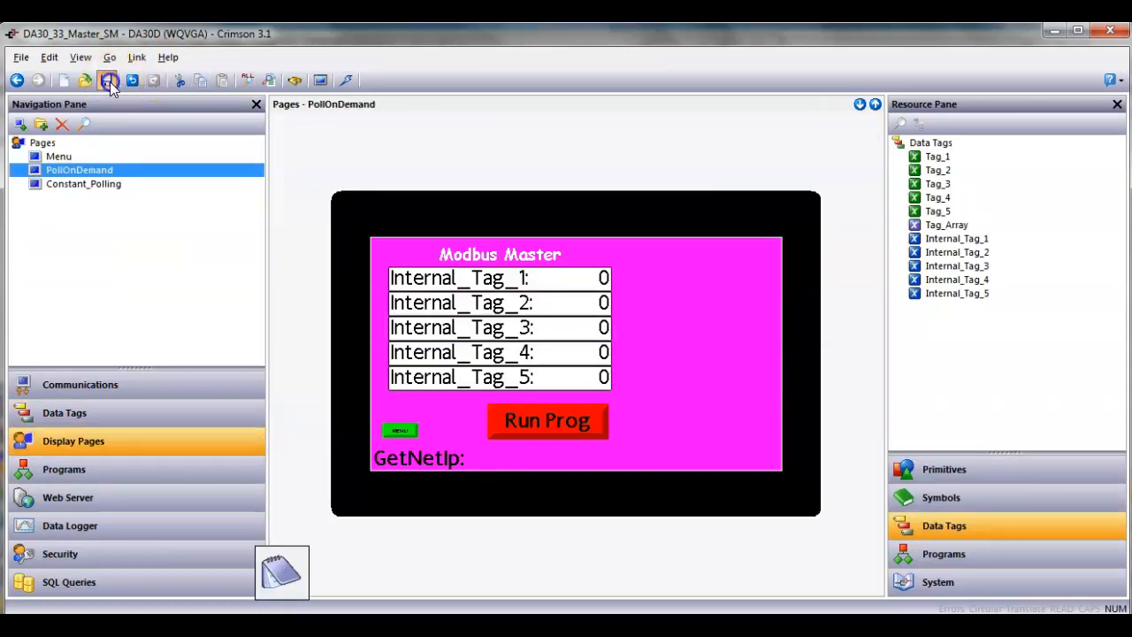
{"action": "left_click", "coordinate": [346, 81]}
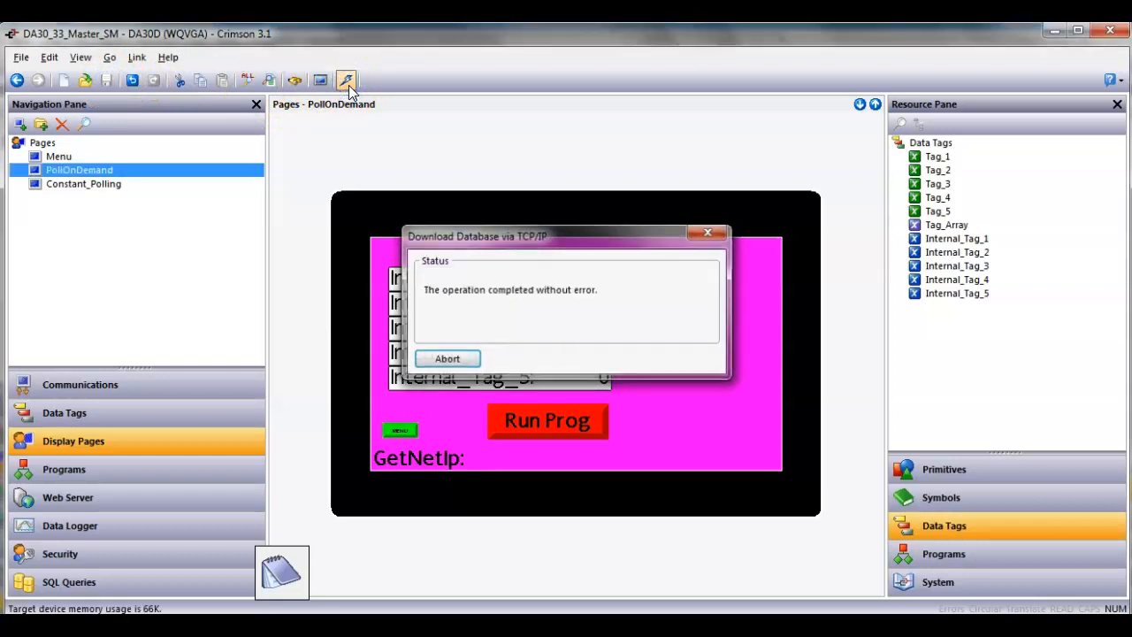
Switch to the CR3K_7_37_Slave database and examine its Modbus TCP/IP Slave protocol and Block1 register mappings
{"action": "mouse_move", "coordinate": [281, 573]}
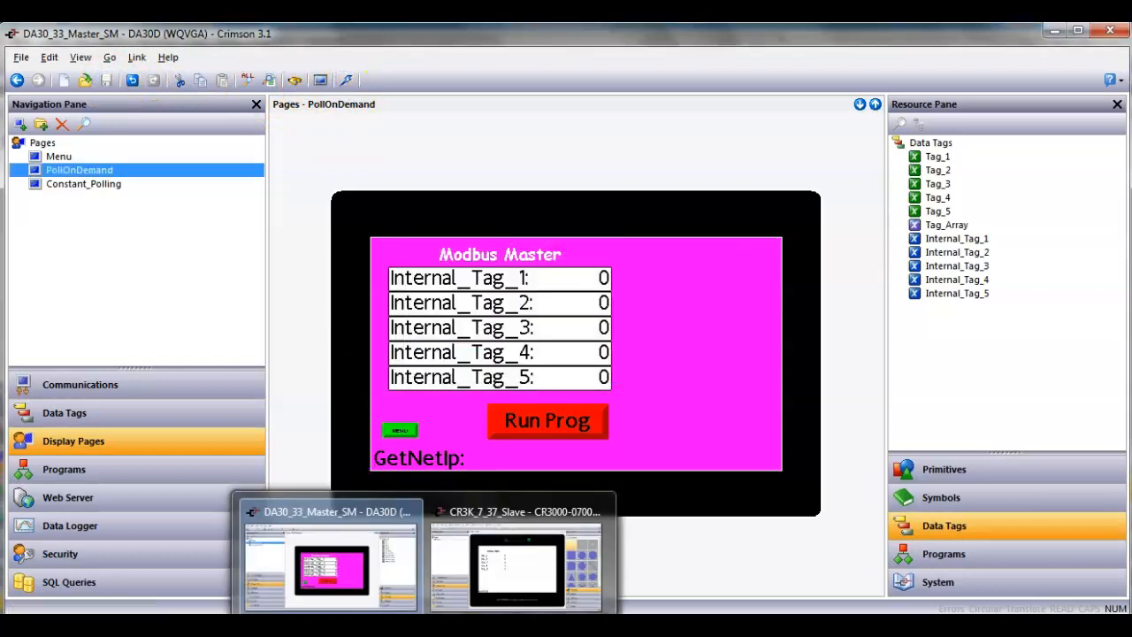
{"action": "left_click", "coordinate": [498, 574]}
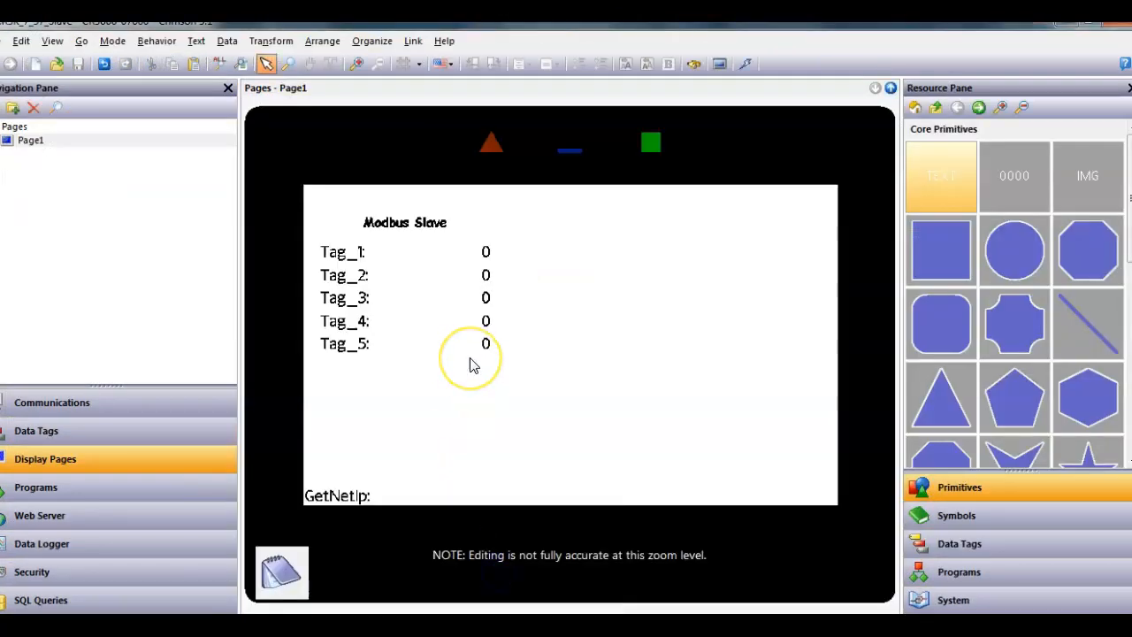
{"action": "left_click", "coordinate": [1093, 31]}
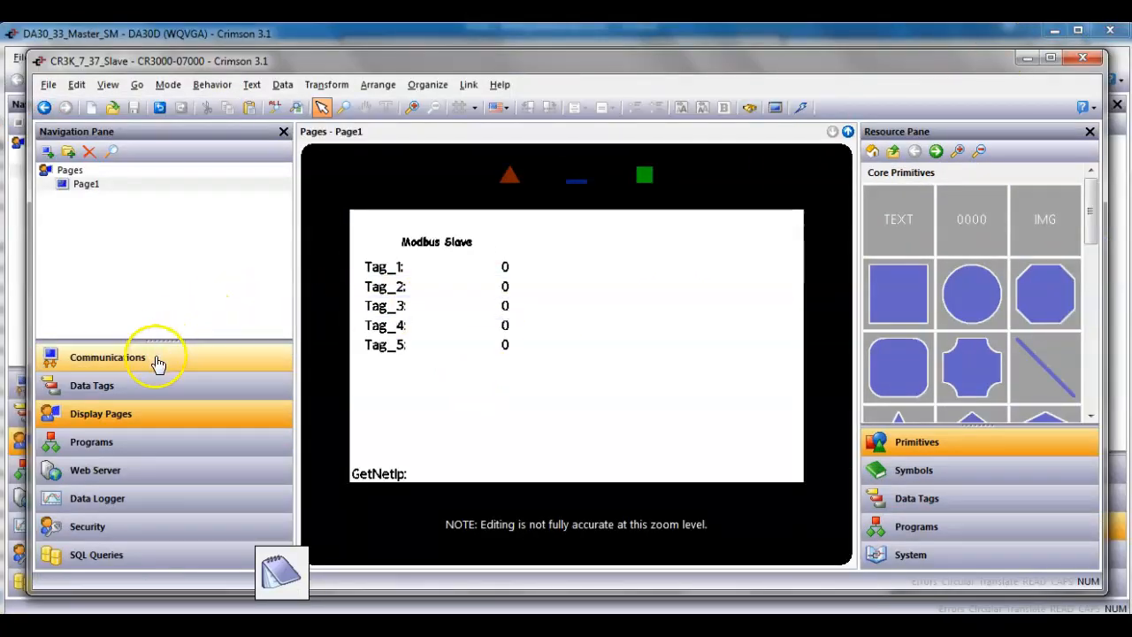
{"action": "left_click", "coordinate": [157, 358]}
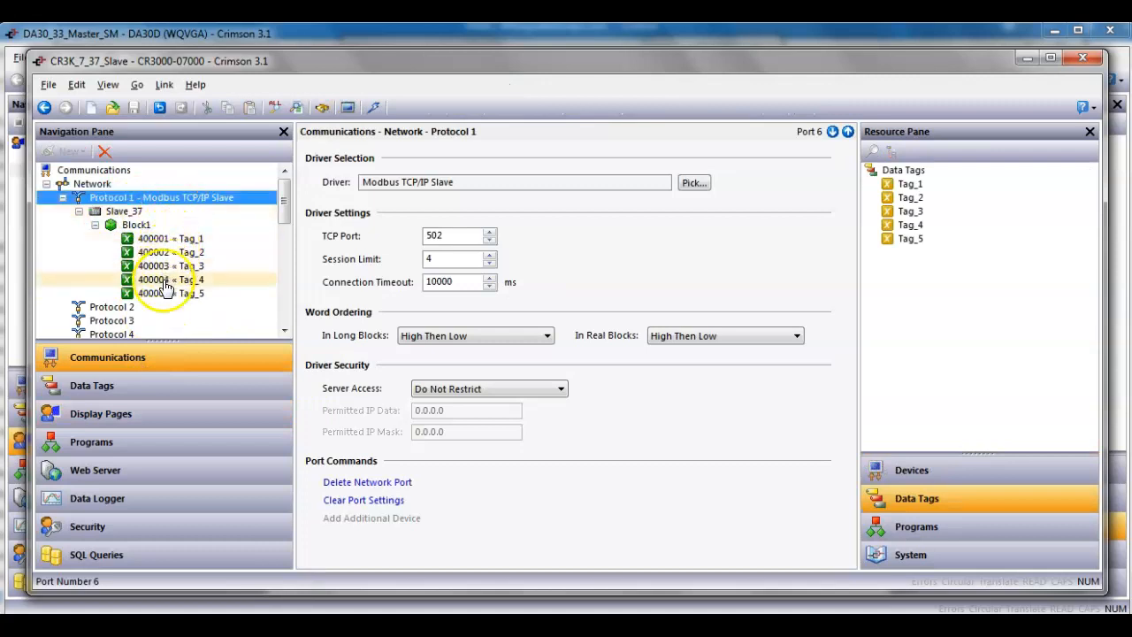
Inspect the data source of Tag_1 in the slave database and view its display page Page1
{"action": "left_click", "coordinate": [170, 386]}
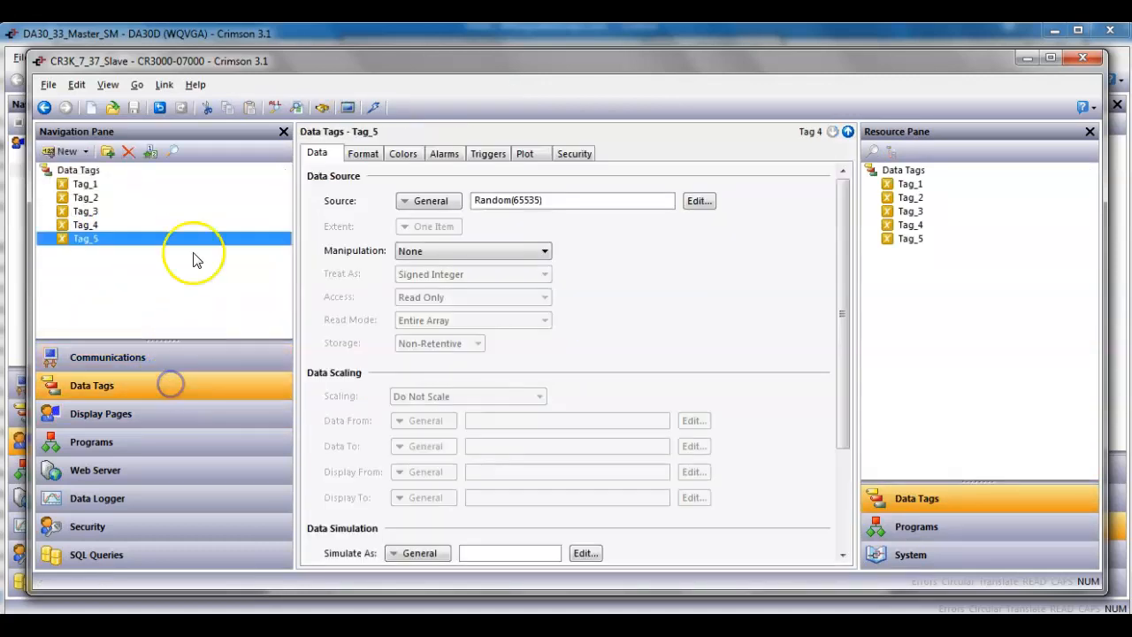
{"action": "left_click", "coordinate": [110, 184]}
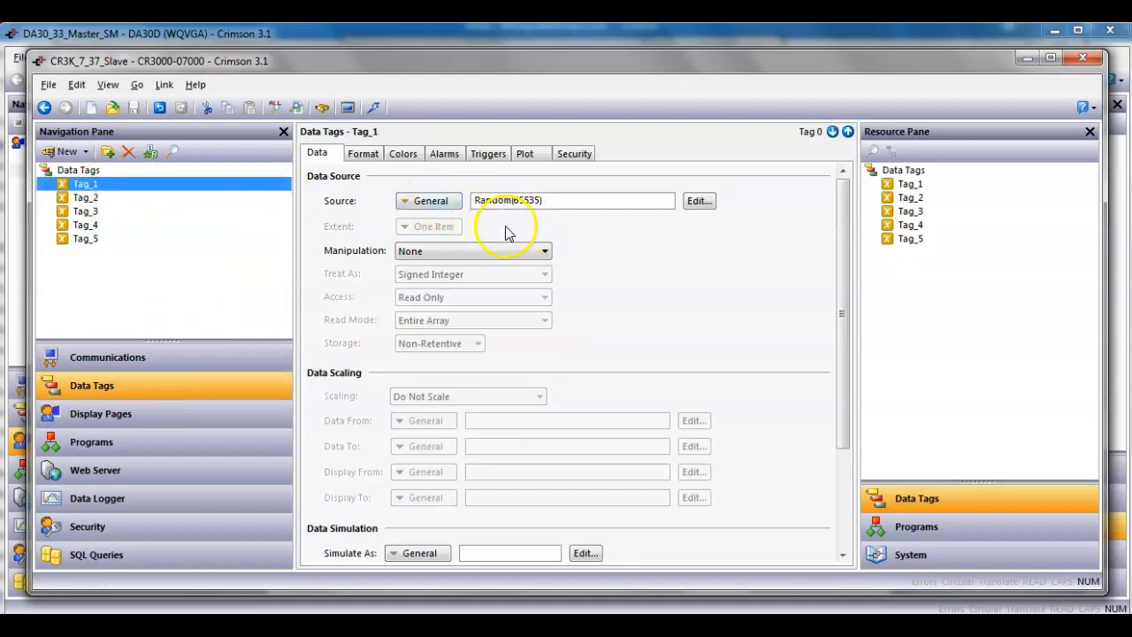
{"action": "left_click", "coordinate": [203, 411]}
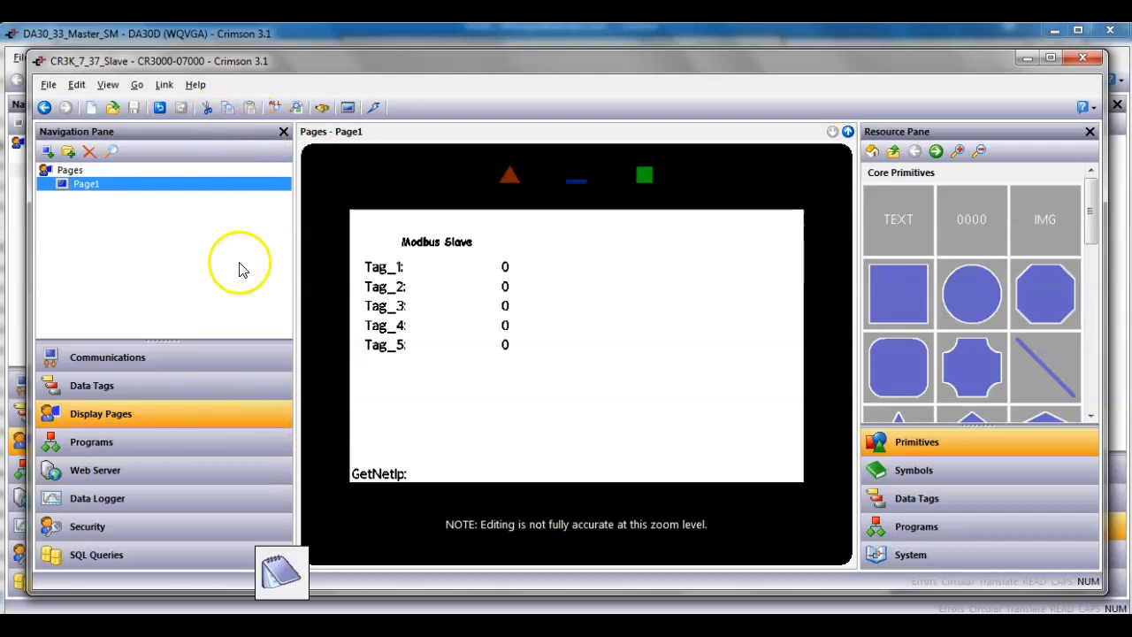
Bring up the web server windows of the slave and master in the browser and open the master's Constant Polling page
{"action": "left_click", "coordinate": [102, 597]}
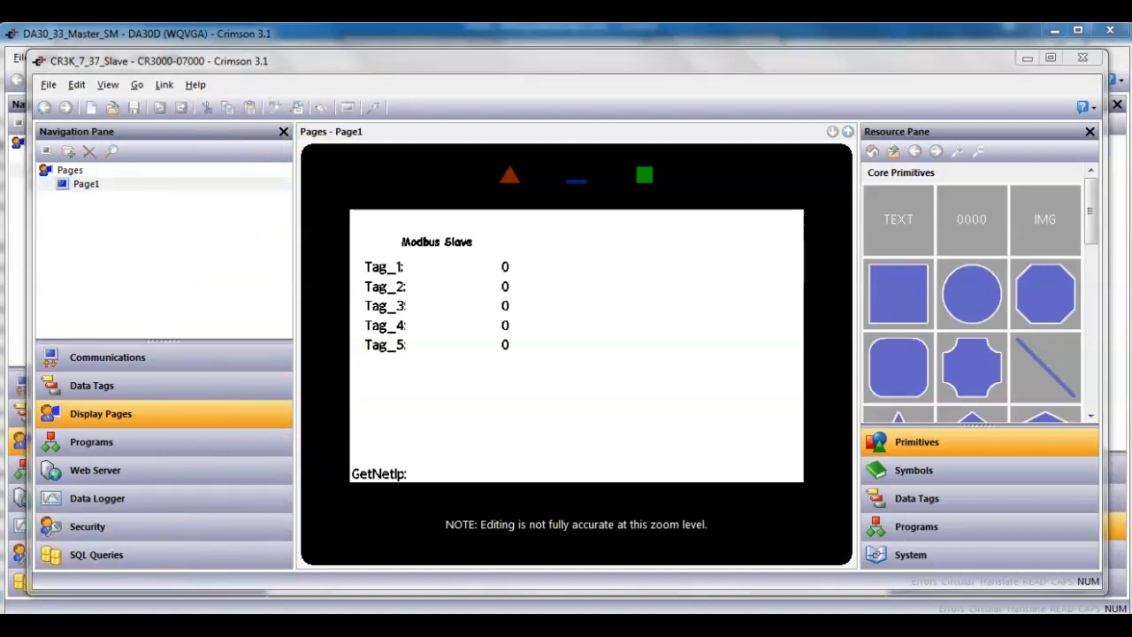
{"action": "left_click", "coordinate": [102, 602]}
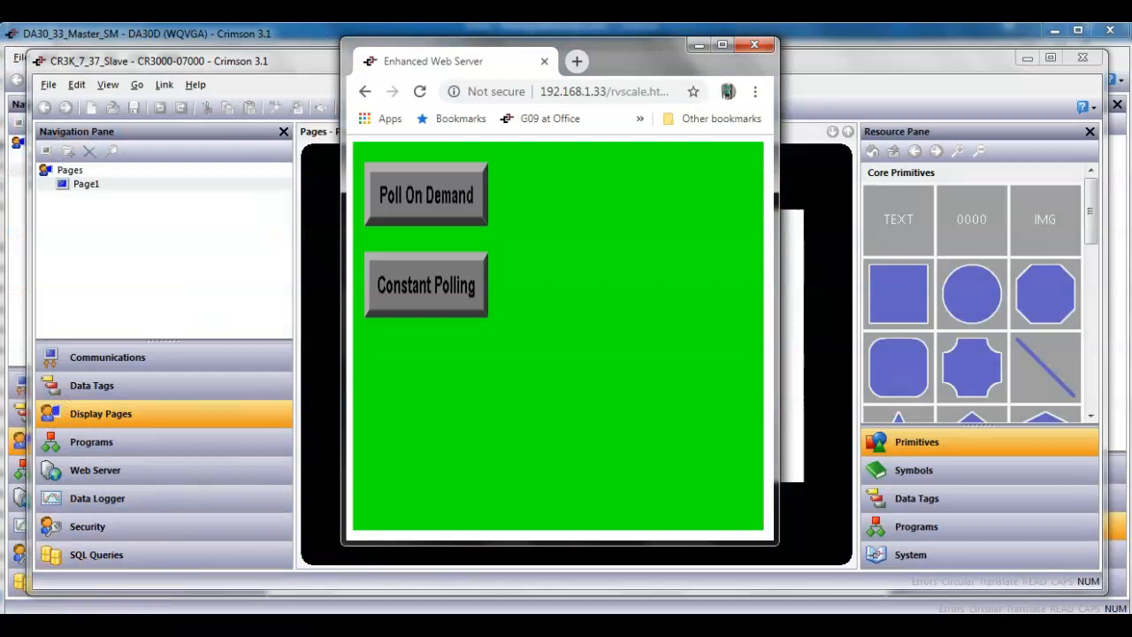
{"action": "left_click", "coordinate": [277, 560]}
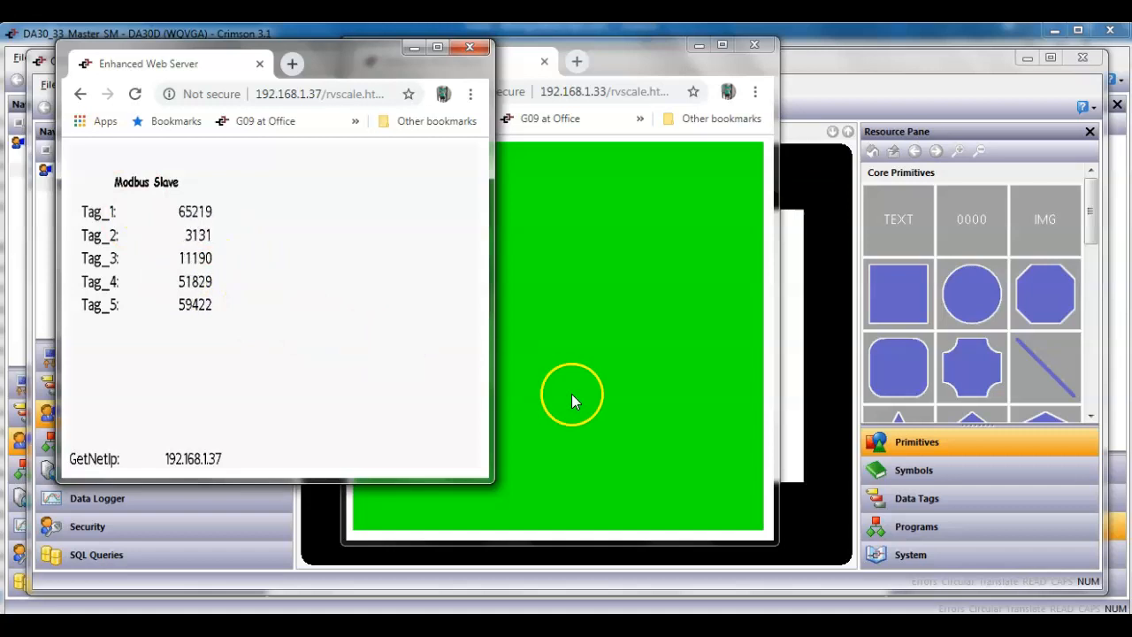
{"action": "left_click", "coordinate": [602, 408]}
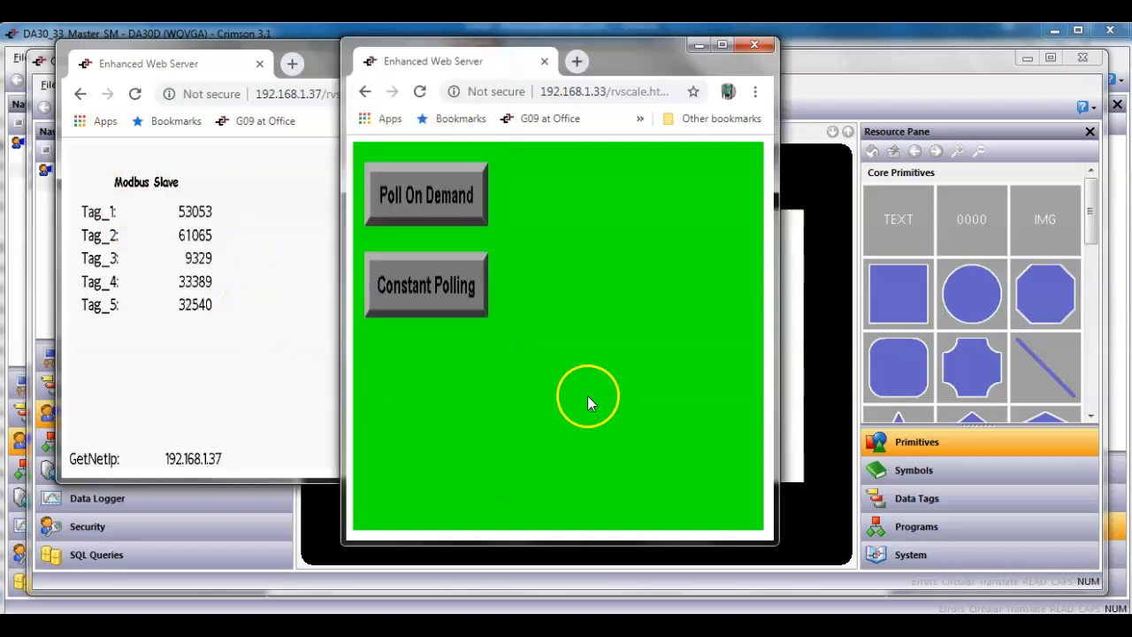
{"action": "left_click", "coordinate": [465, 294]}
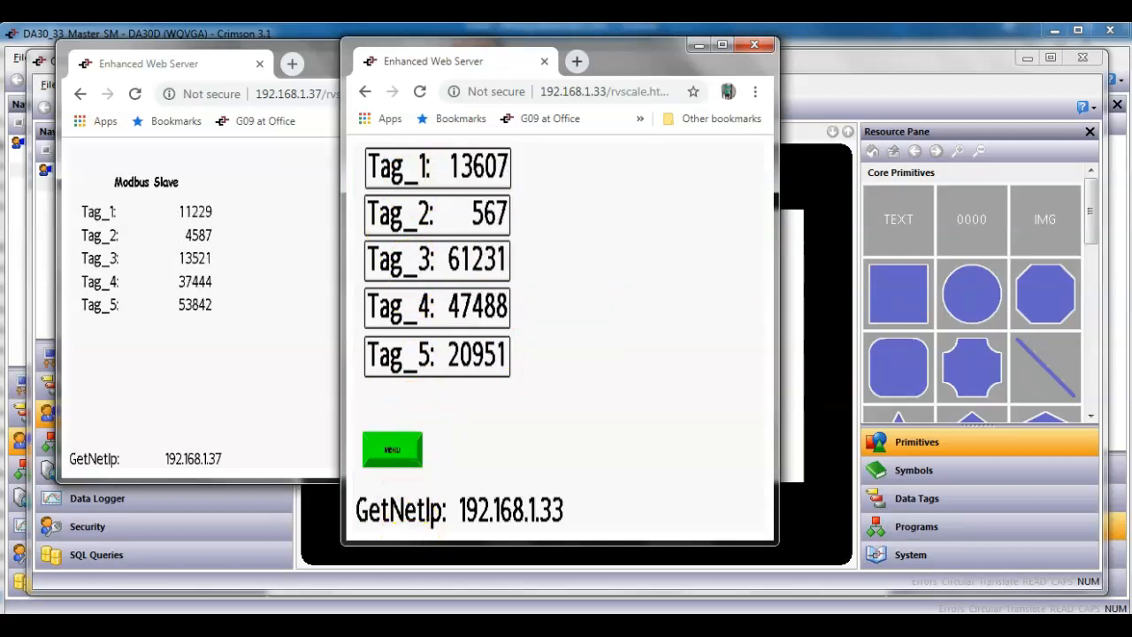
Switch back to the DA30_33_Master_SM database and examine the Web Server control settings
{"action": "left_click", "coordinate": [425, 626]}
{"action": "left_click", "coordinate": [330, 566]}
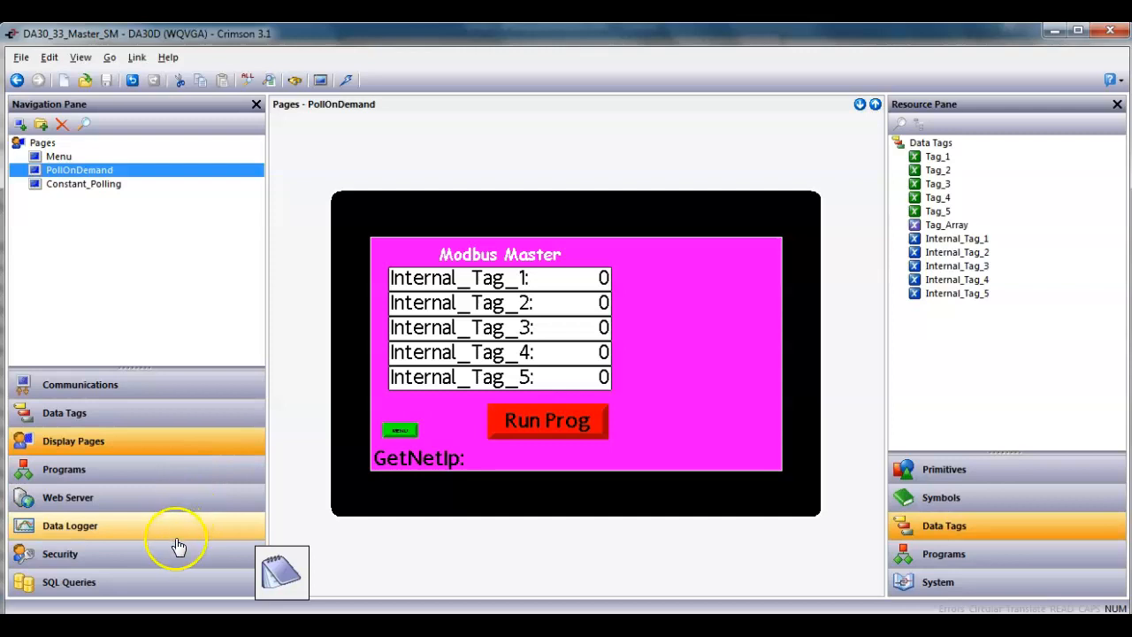
{"action": "left_click", "coordinate": [170, 502]}
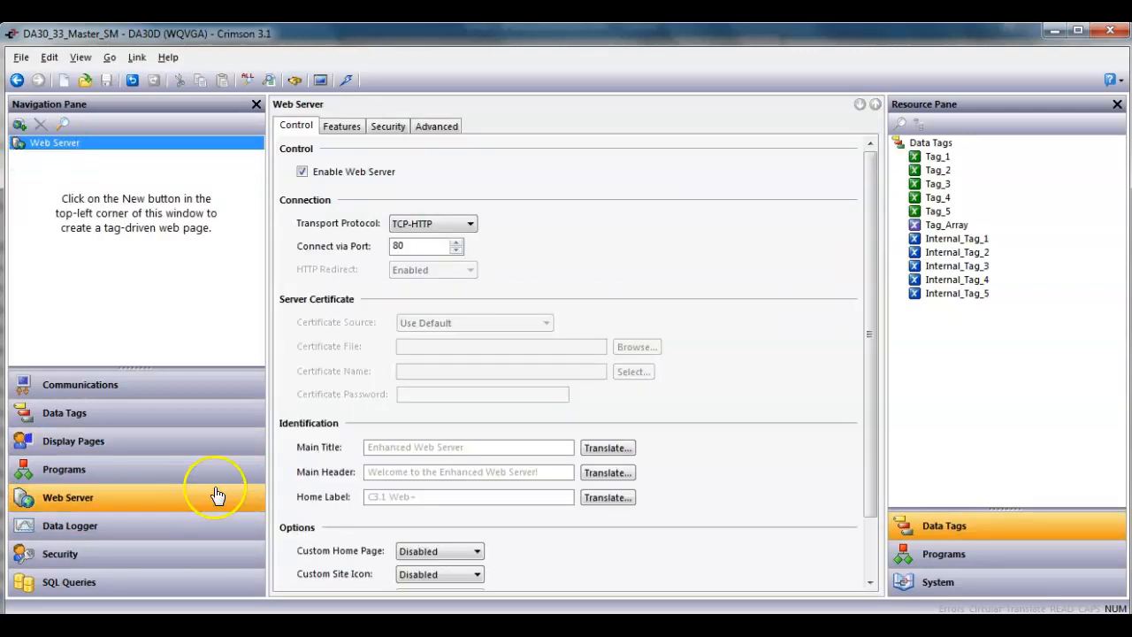
{"action": "left_click", "coordinate": [750, 273]}
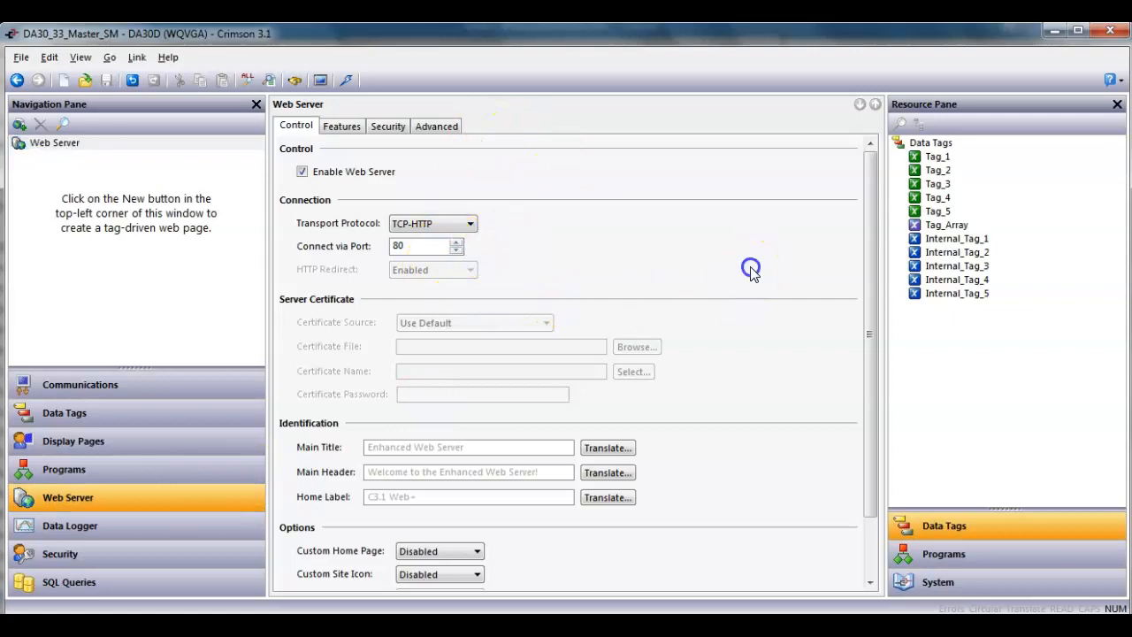
{"action": "left_click_drag", "start_coordinate": [872, 363], "coordinate": [862, 427]}
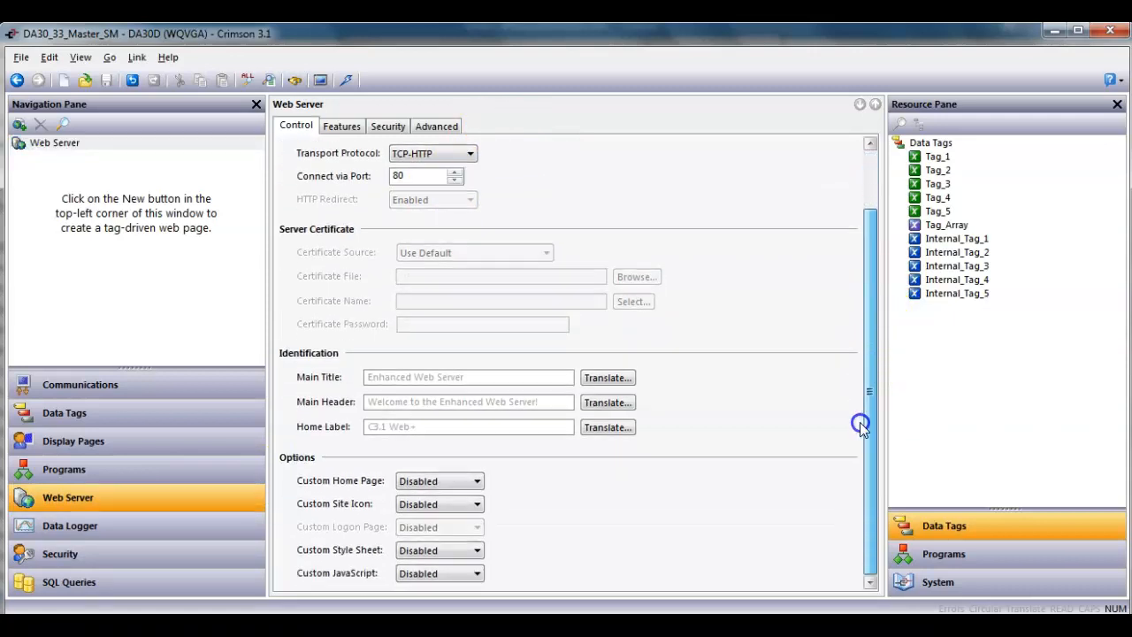
Examine the Web Server feature settings for System Pages, Debug Console and Packet Capture
{"action": "left_click", "coordinate": [342, 126]}
{"action": "left_click_drag", "start_coordinate": [866, 372], "coordinate": [861, 485]}
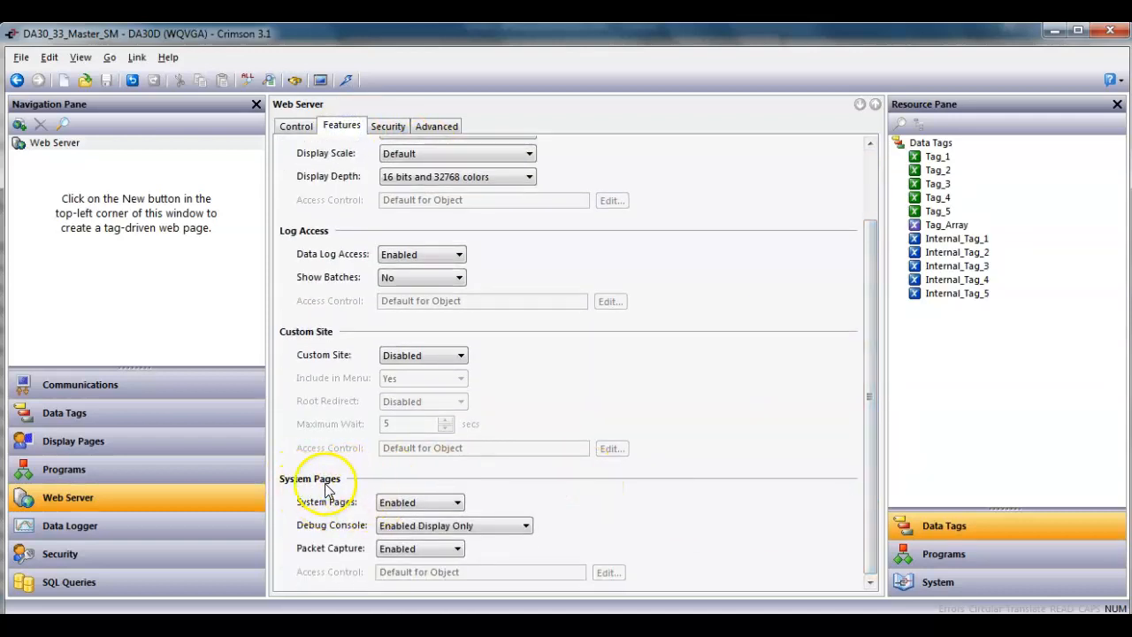
{"action": "left_click", "coordinate": [394, 502]}
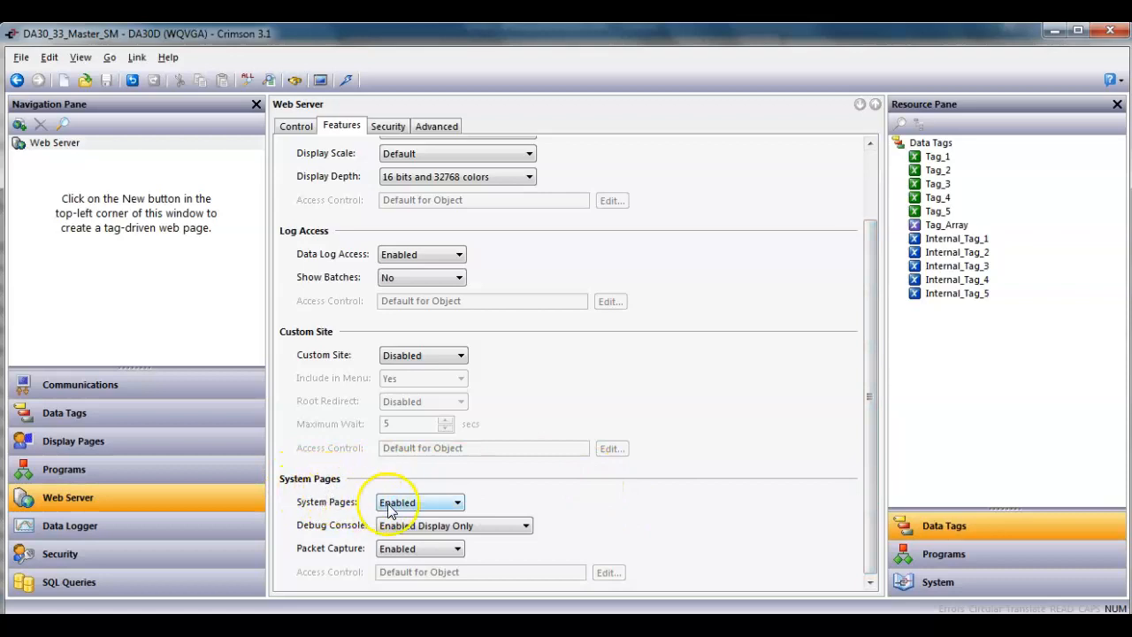
{"action": "left_click", "coordinate": [450, 503]}
{"action": "left_click", "coordinate": [513, 491]}
{"action": "left_click", "coordinate": [441, 553]}
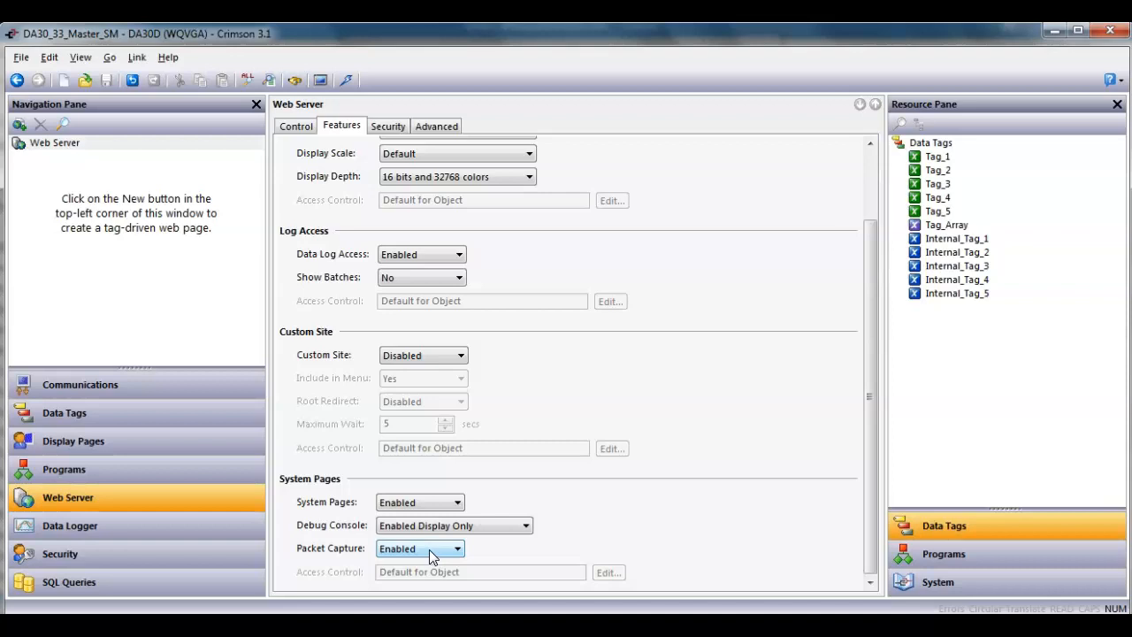
{"action": "left_click", "coordinate": [441, 528]}
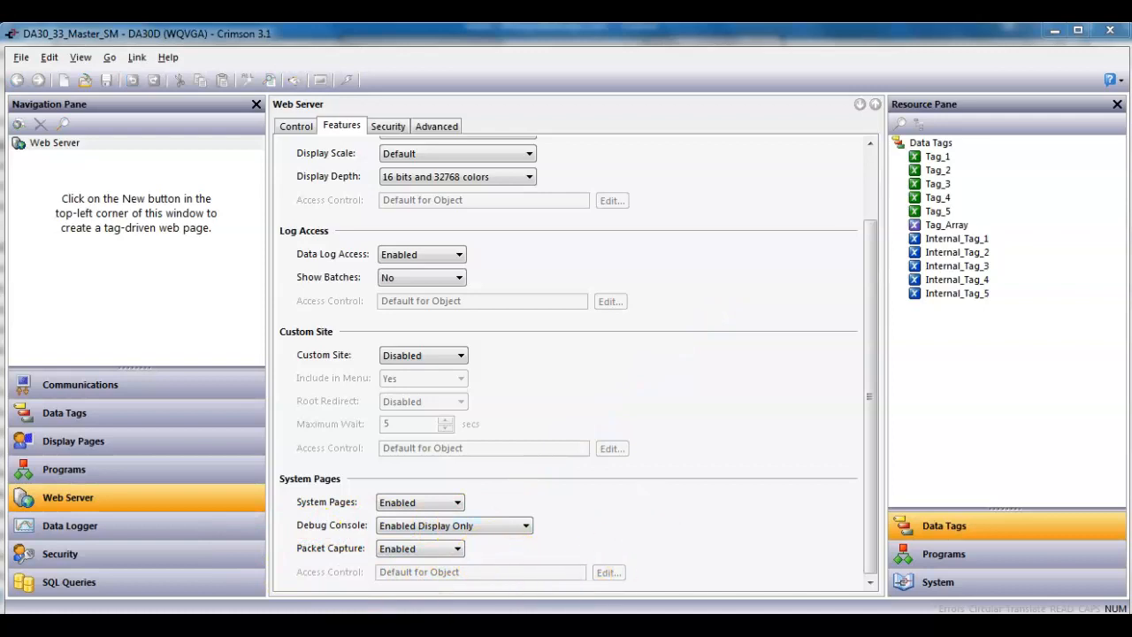
Switch to the browser and bring up the network capture, master and slave web server windows
{"action": "left_click", "coordinate": [432, 568]}
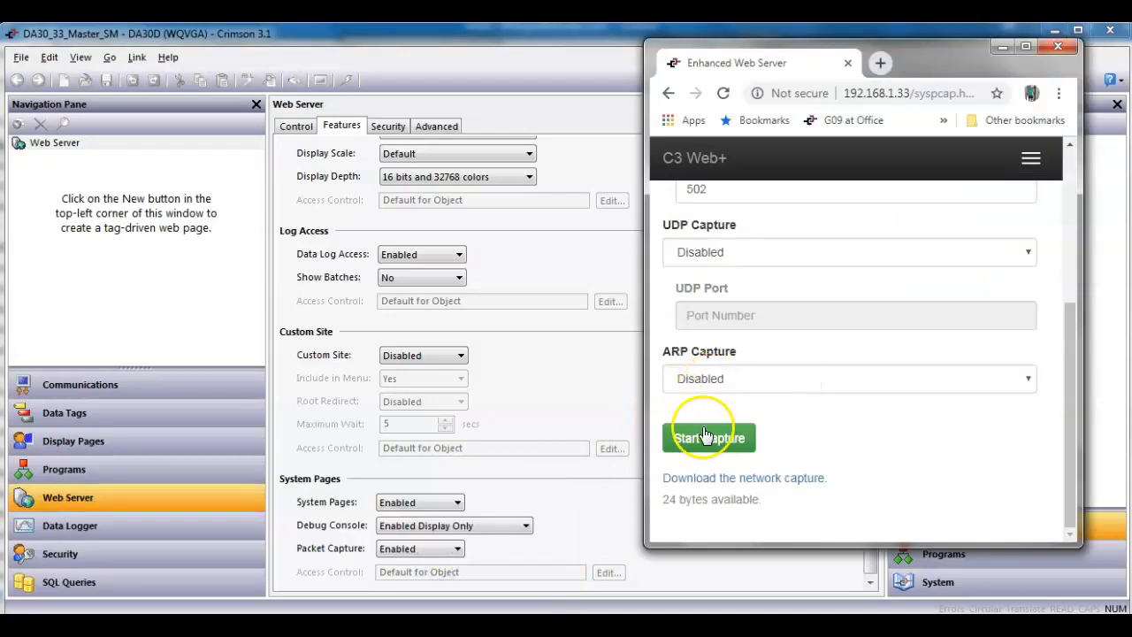
{"action": "left_click", "coordinate": [71, 575]}
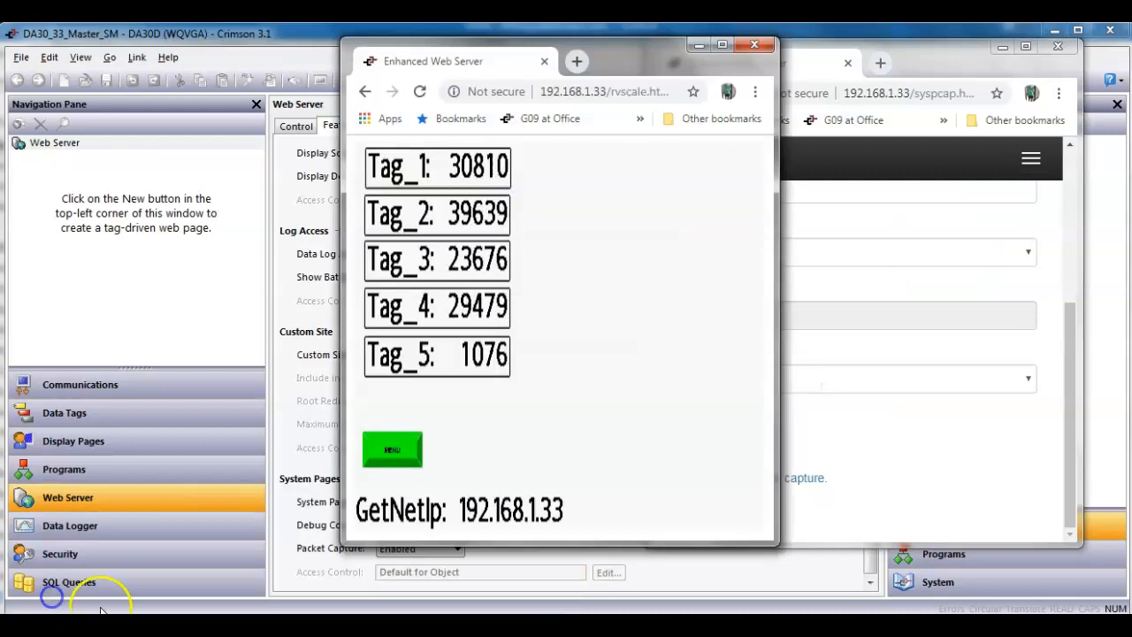
{"action": "left_click", "coordinate": [209, 601]}
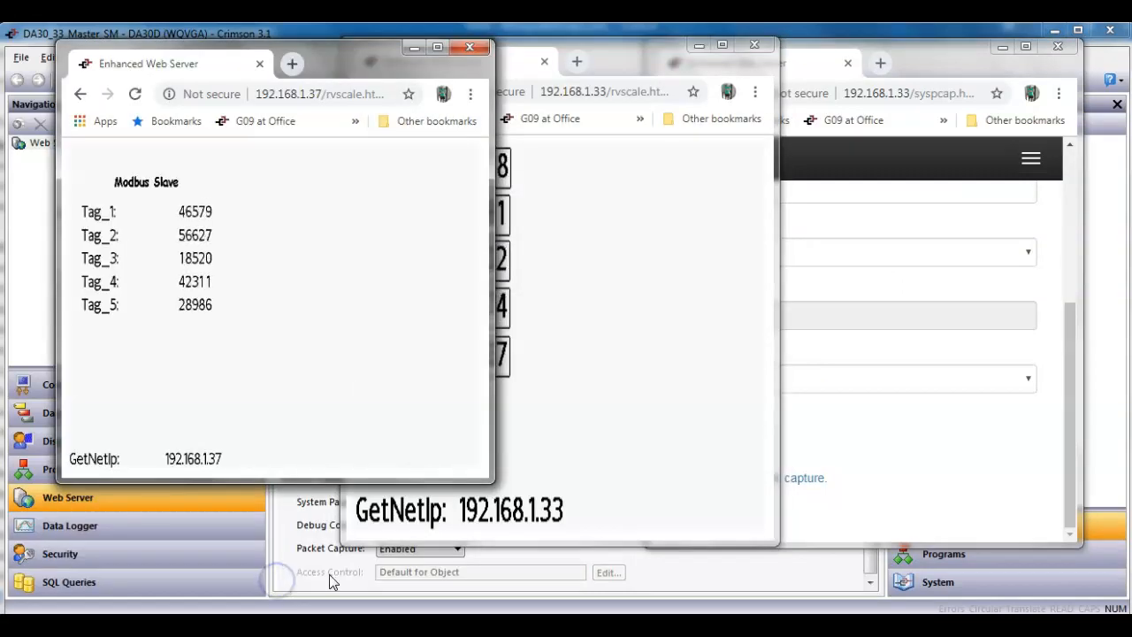
View the master's Poll On Demand page in its remote view, and return to the Constant Polling page
{"action": "left_click", "coordinate": [568, 439]}
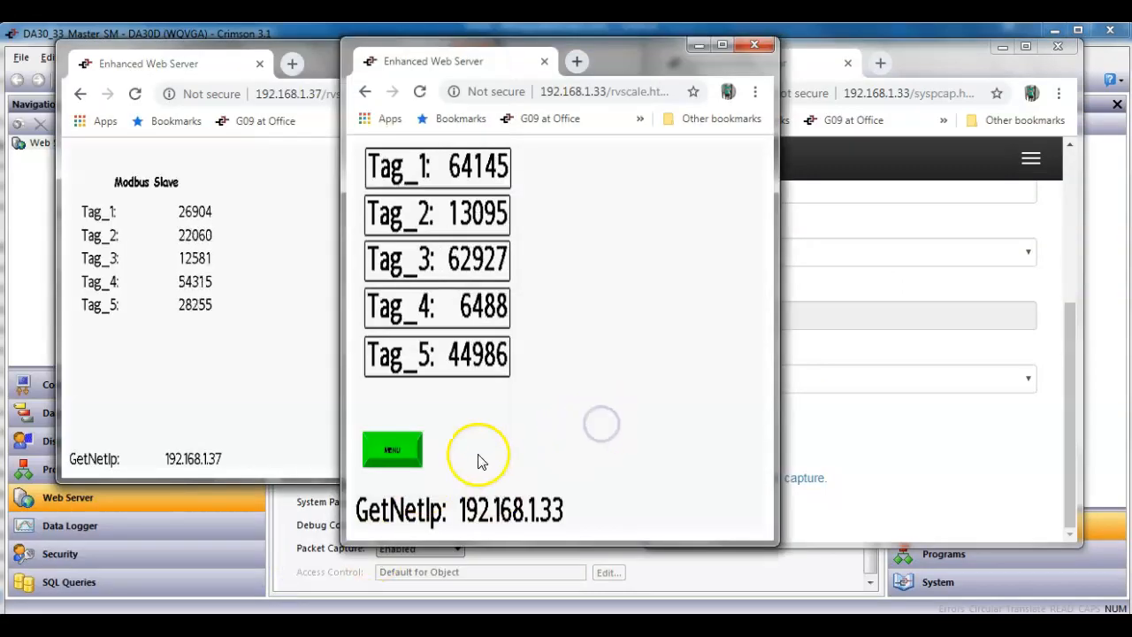
{"action": "left_click", "coordinate": [405, 449]}
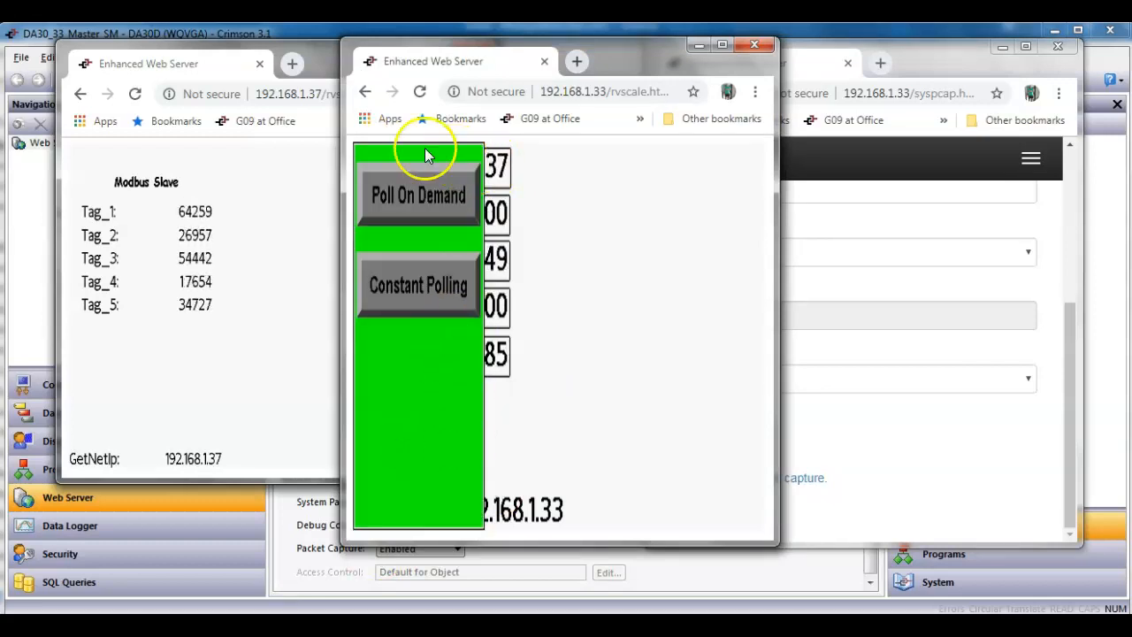
{"action": "left_click", "coordinate": [452, 206]}
{"action": "left_click", "coordinate": [396, 464]}
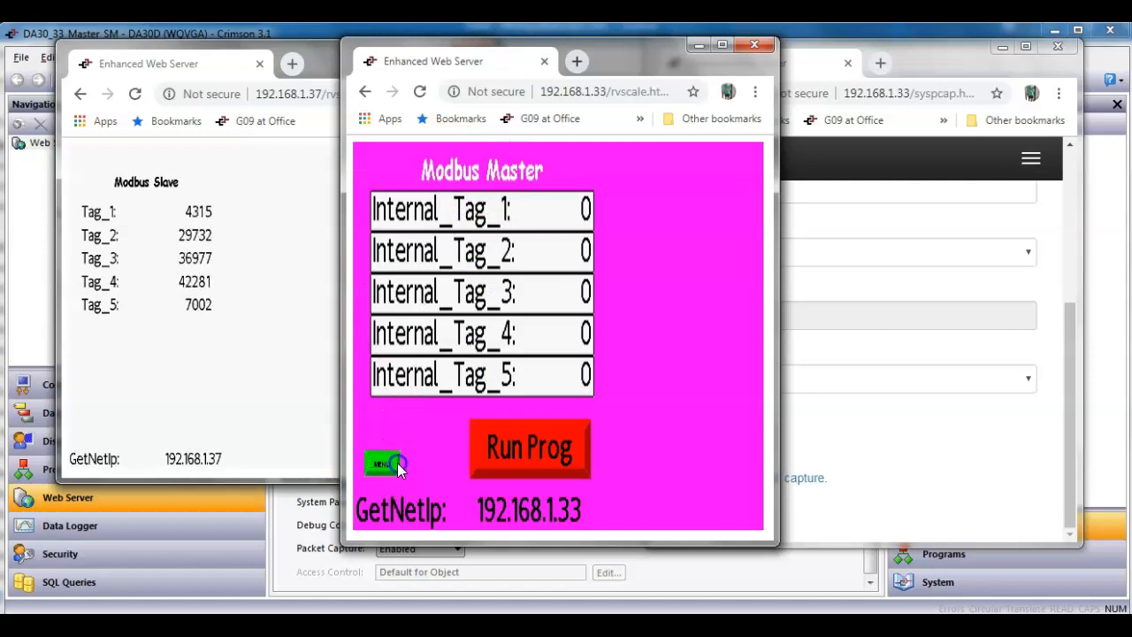
{"action": "left_click", "coordinate": [421, 286]}
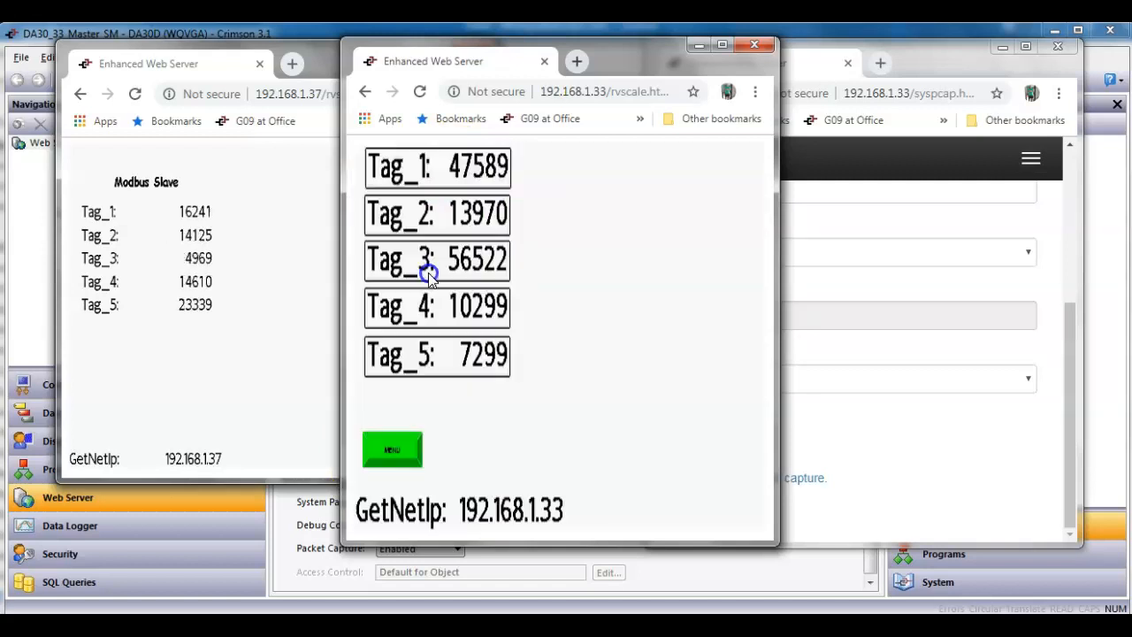
{"action": "left_click", "coordinate": [610, 377]}
Return the network capture window to the master's web server start page and open its Remote View
{"action": "left_click", "coordinate": [940, 474]}
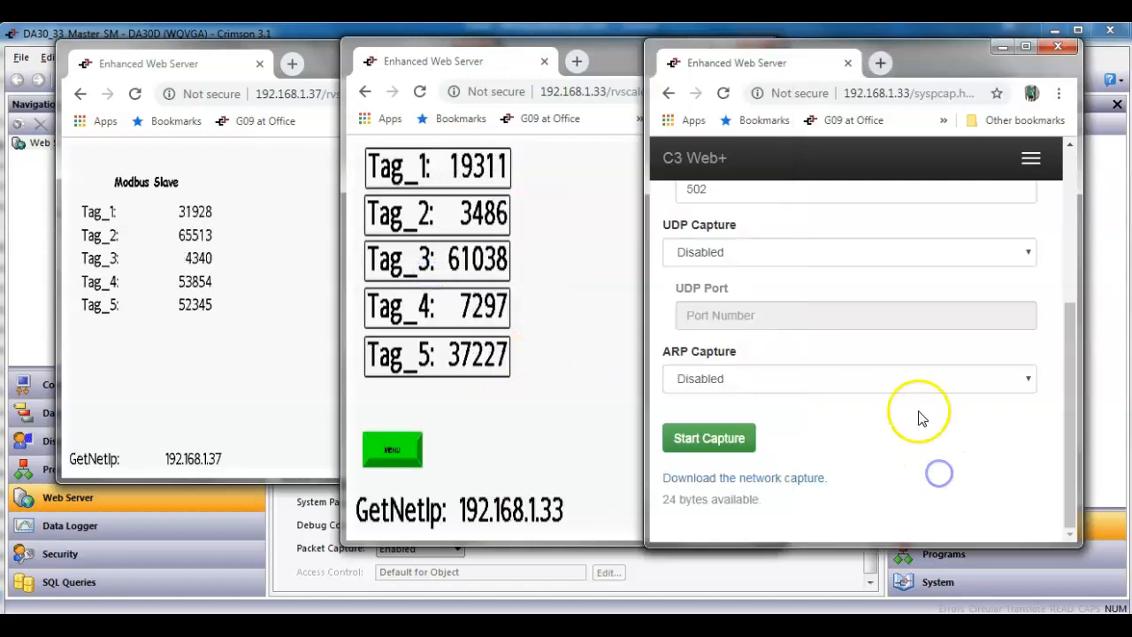
{"action": "left_click", "coordinate": [669, 93]}
{"action": "left_click", "coordinate": [669, 93]}
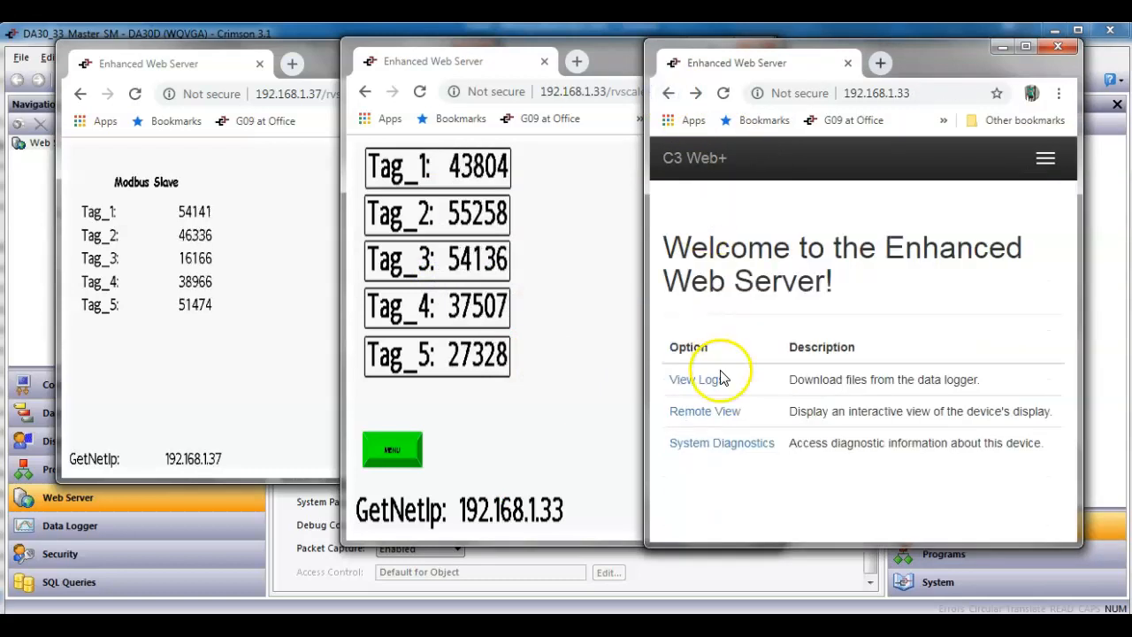
{"action": "left_click", "coordinate": [710, 414]}
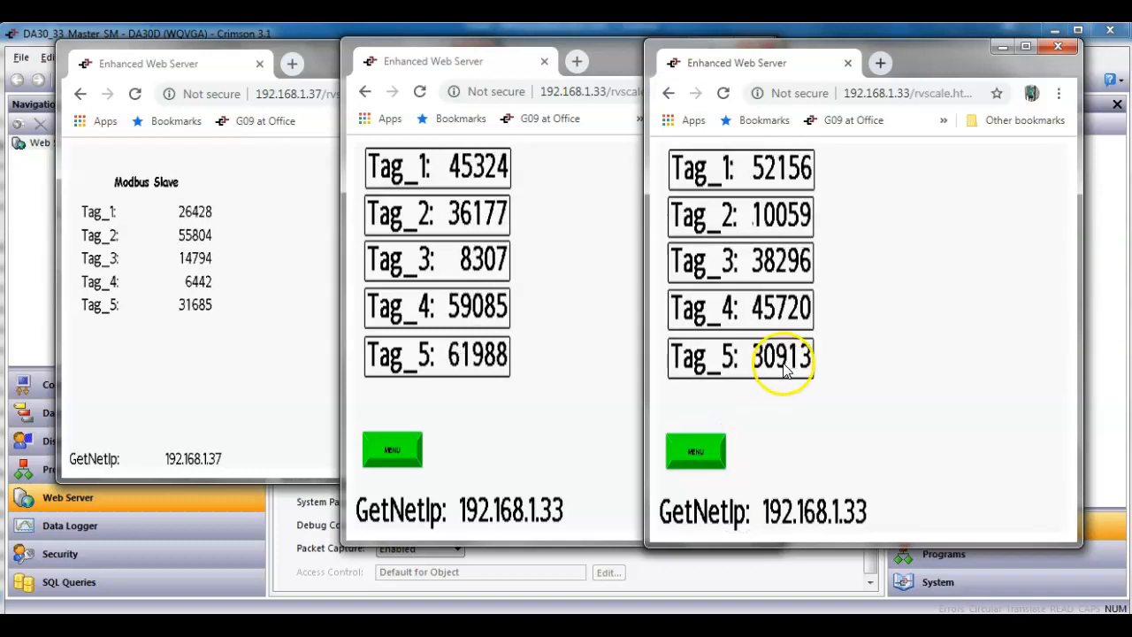
Open the Network Capture page from the master's System Diagnostics and review its capture settings
{"action": "left_click", "coordinate": [670, 92]}
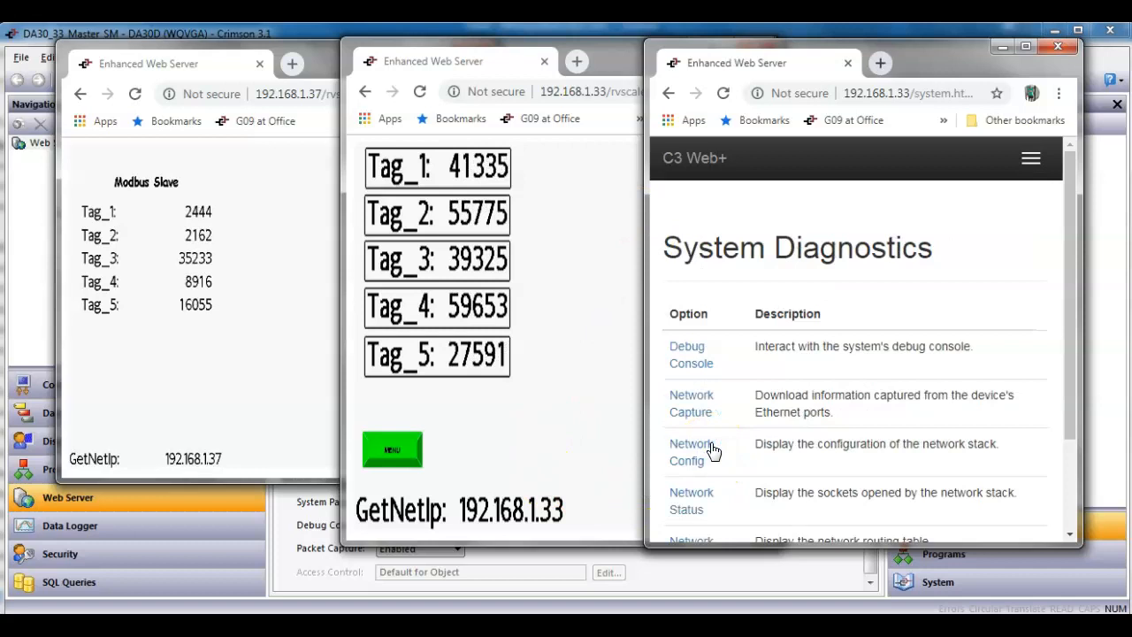
{"action": "left_click", "coordinate": [698, 416]}
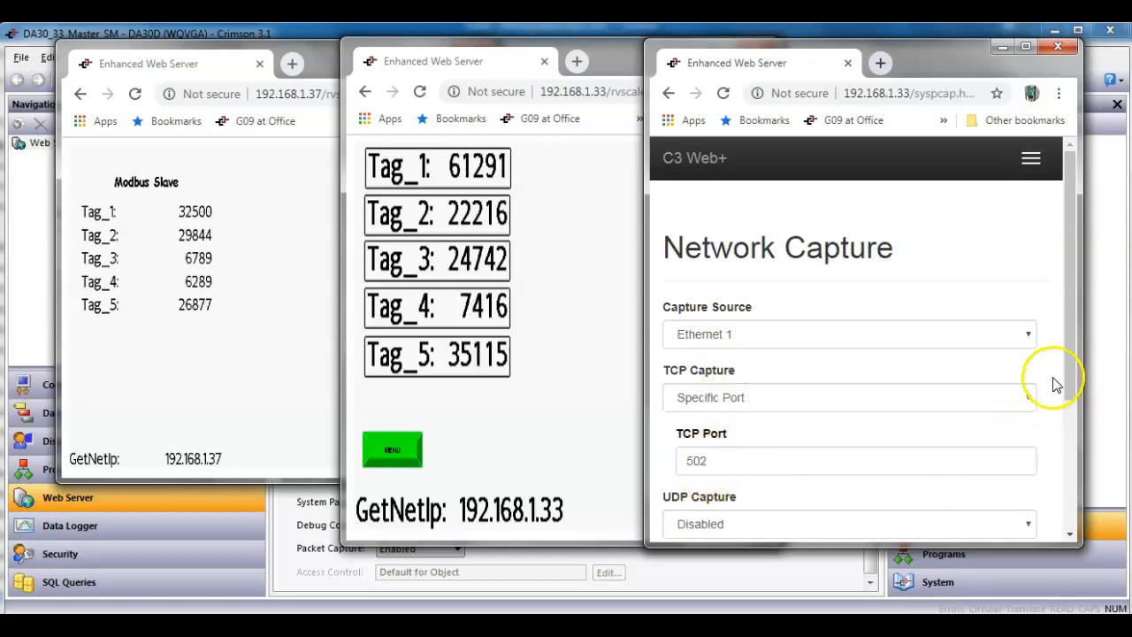
{"action": "left_click_drag", "start_coordinate": [1071, 380], "coordinate": [1068, 515]}
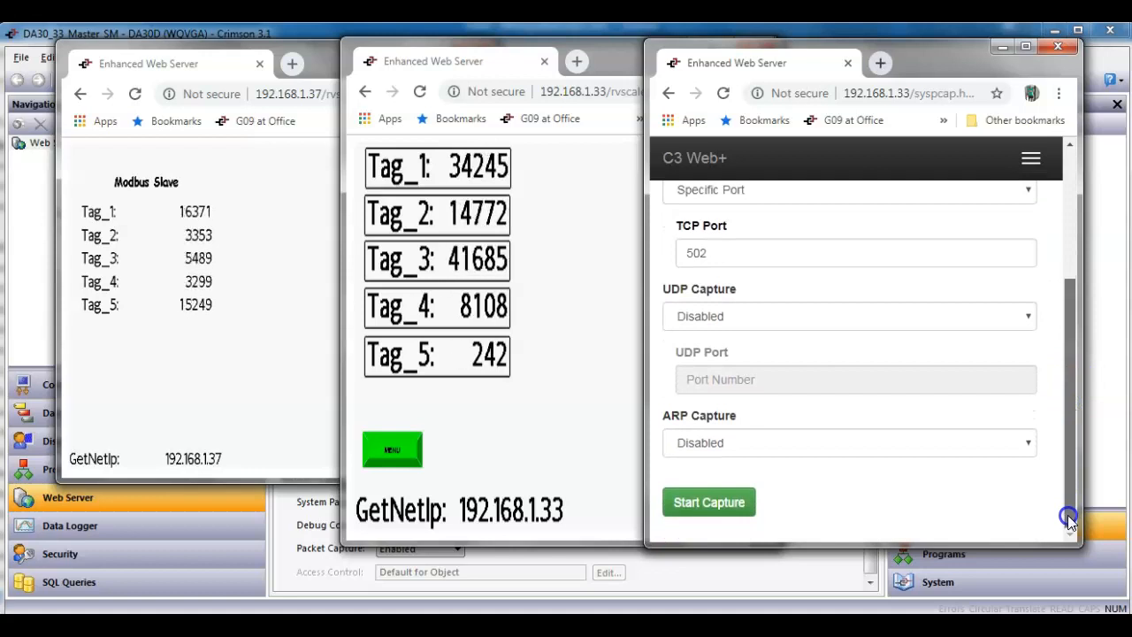
Run a network capture on TCP port 502 while the master shows the Constant Polling page, and stop it
{"action": "left_click", "coordinate": [536, 428]}
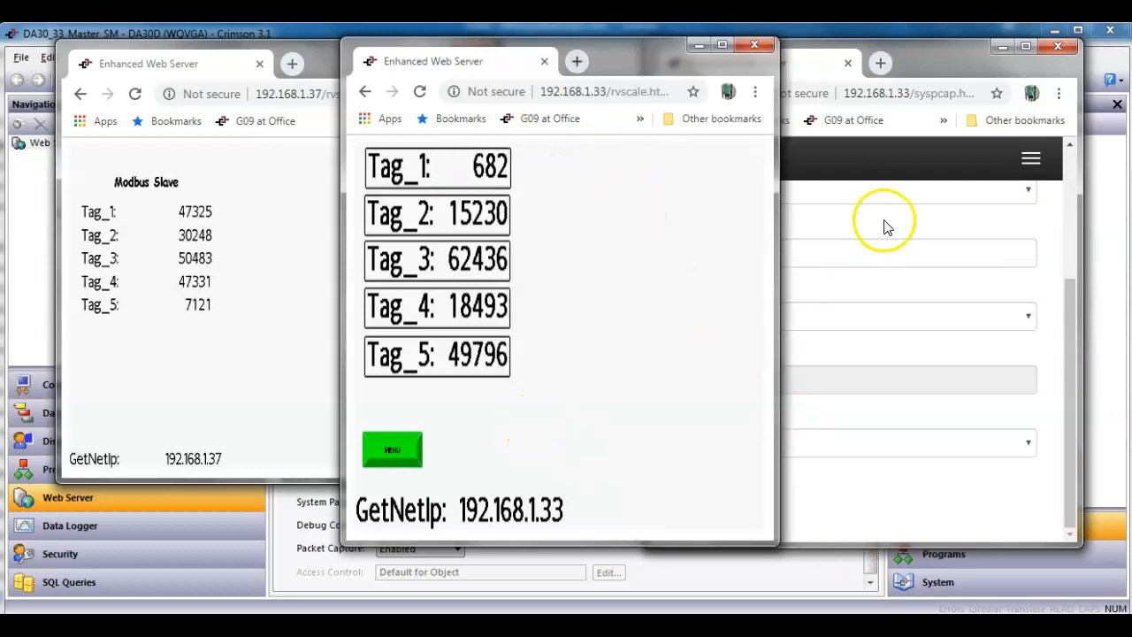
{"action": "left_click", "coordinate": [917, 500]}
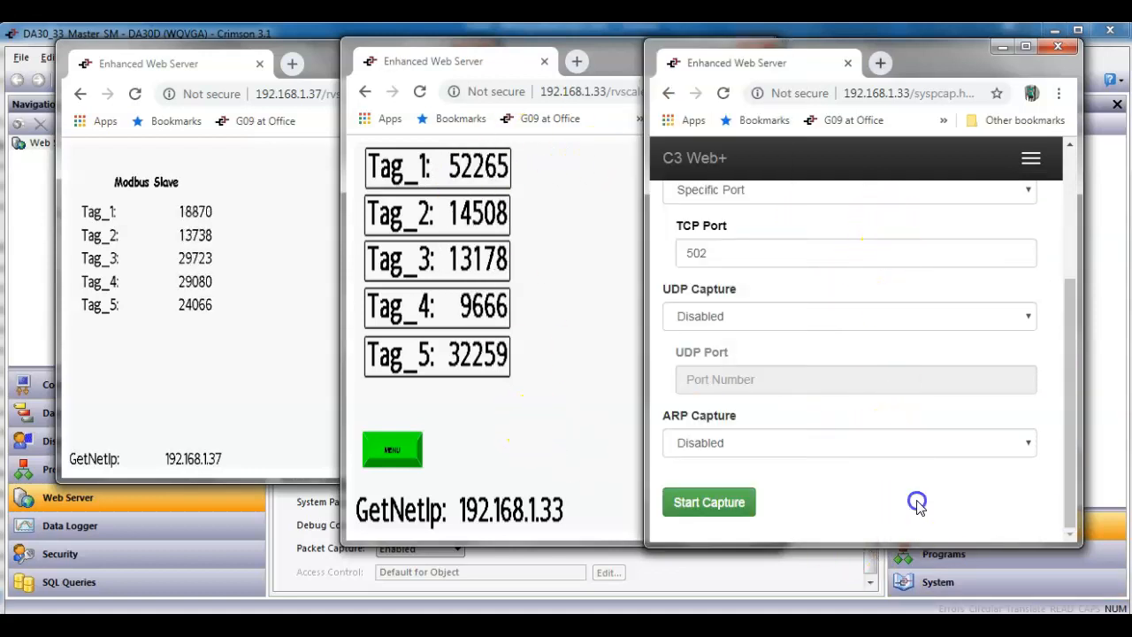
{"action": "left_click", "coordinate": [709, 505]}
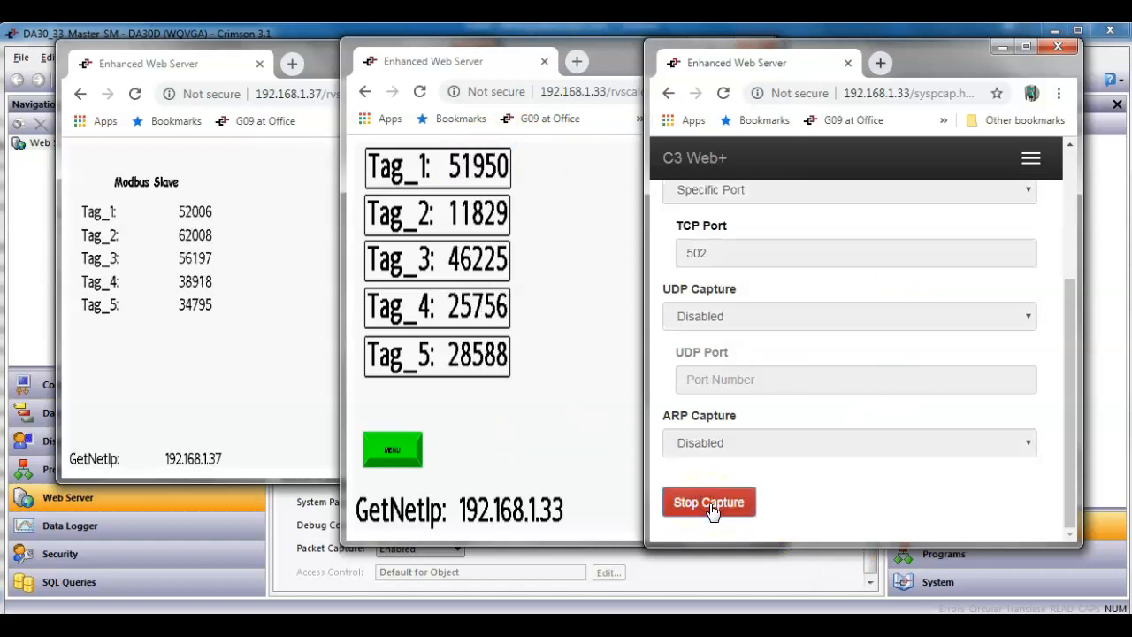
{"action": "left_click", "coordinate": [713, 504]}
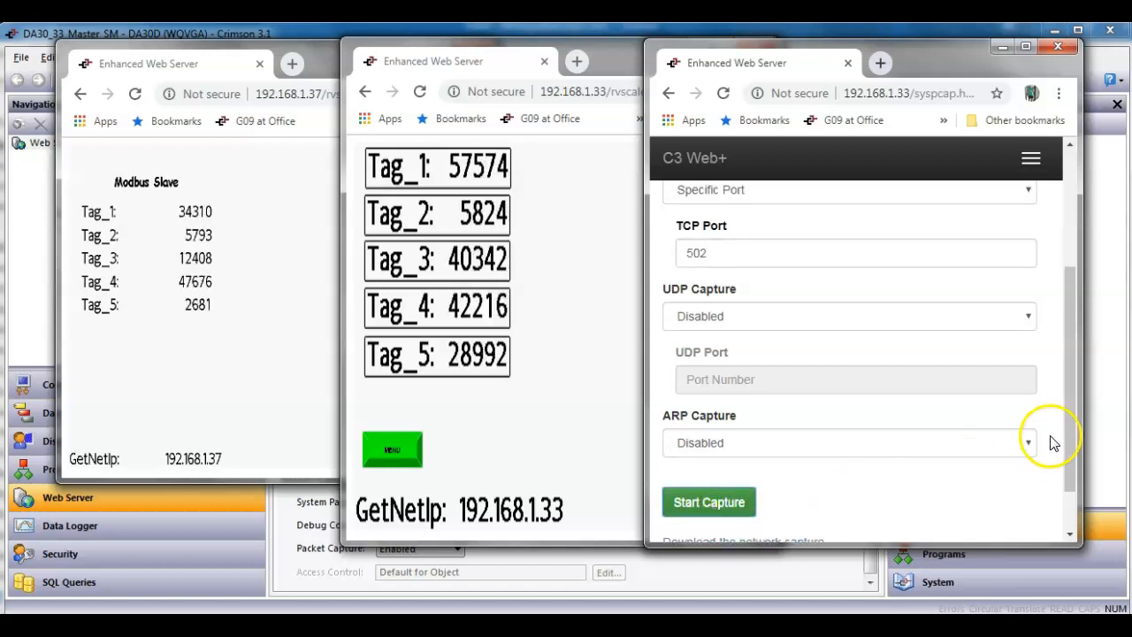
Download the constant polling network capture and open the file in Wireshark
{"action": "left_click_drag", "start_coordinate": [1066, 442], "coordinate": [1069, 500]}
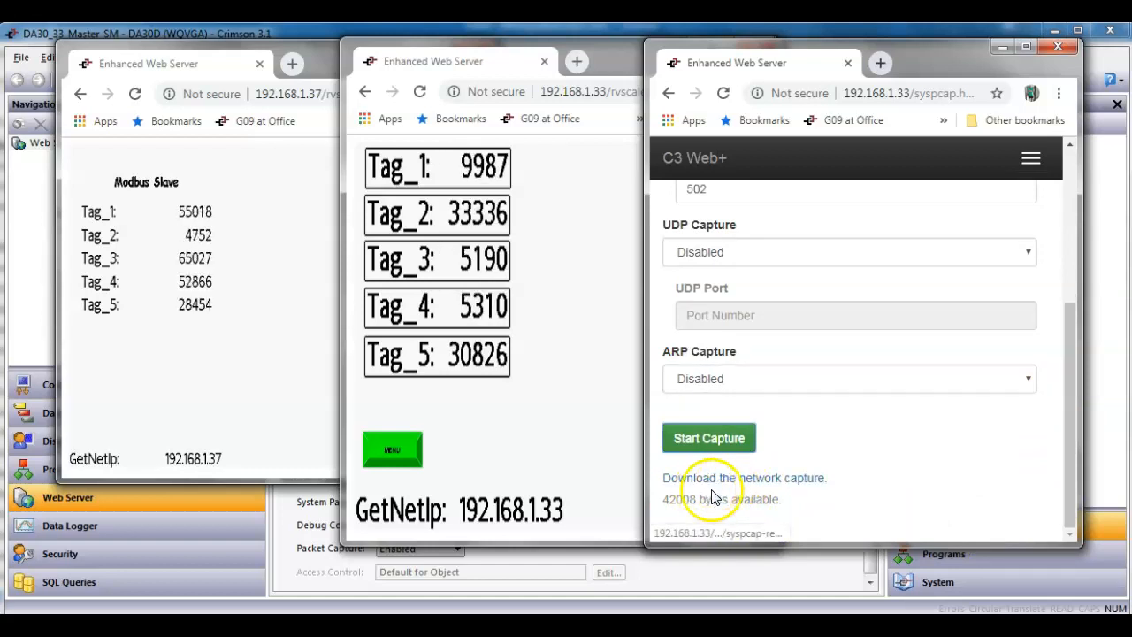
{"action": "left_click", "coordinate": [727, 483]}
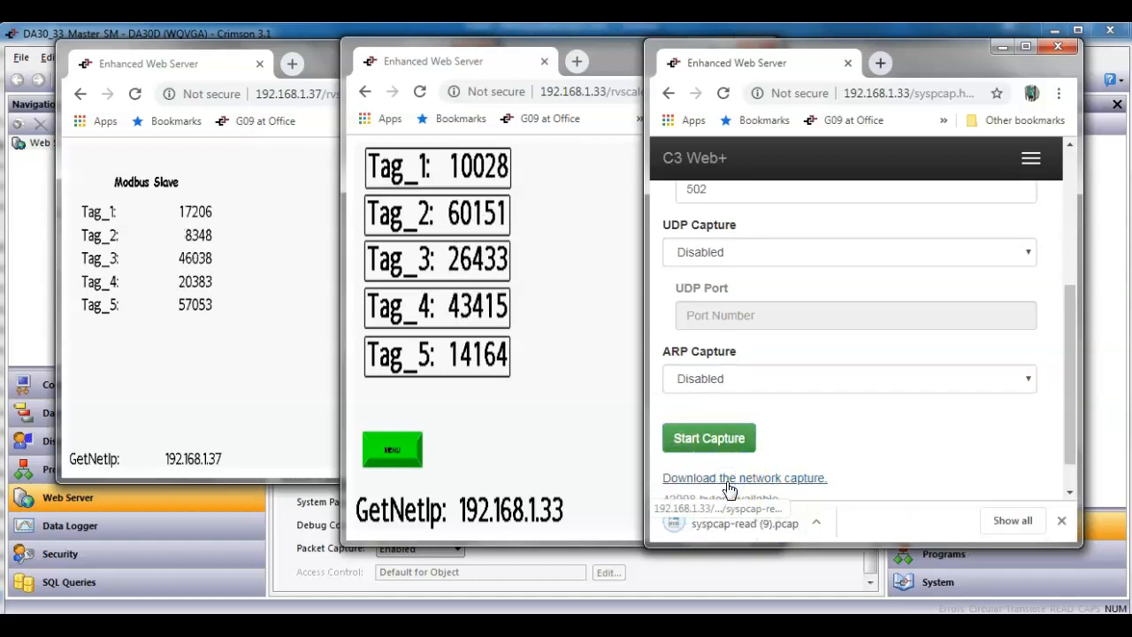
{"action": "left_click", "coordinate": [714, 525]}
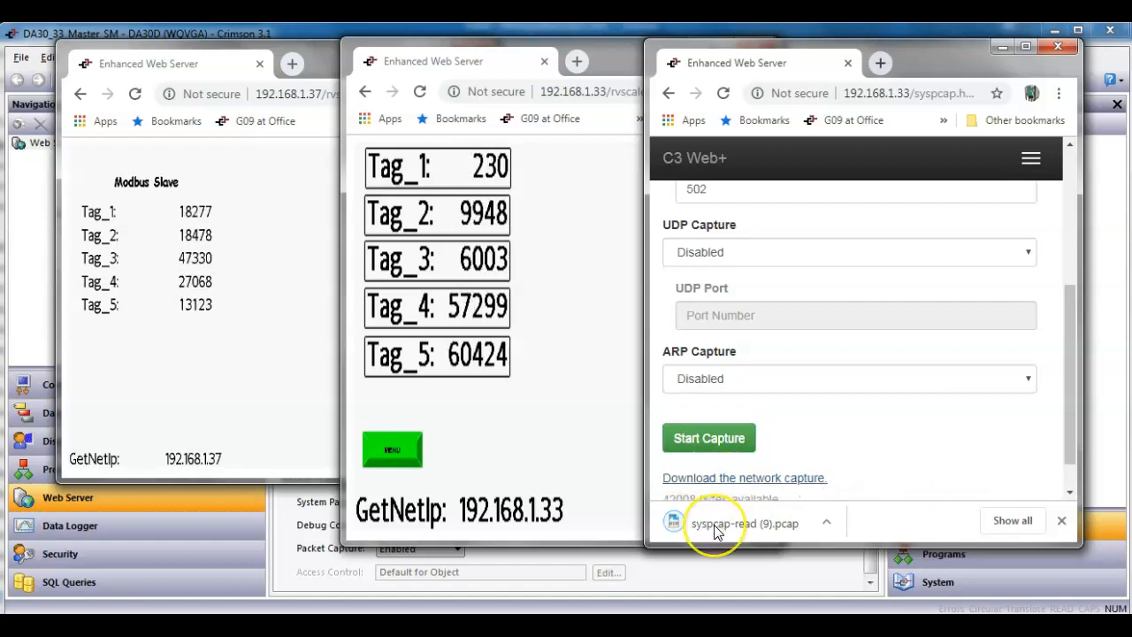
{"action": "left_click", "coordinate": [716, 525]}
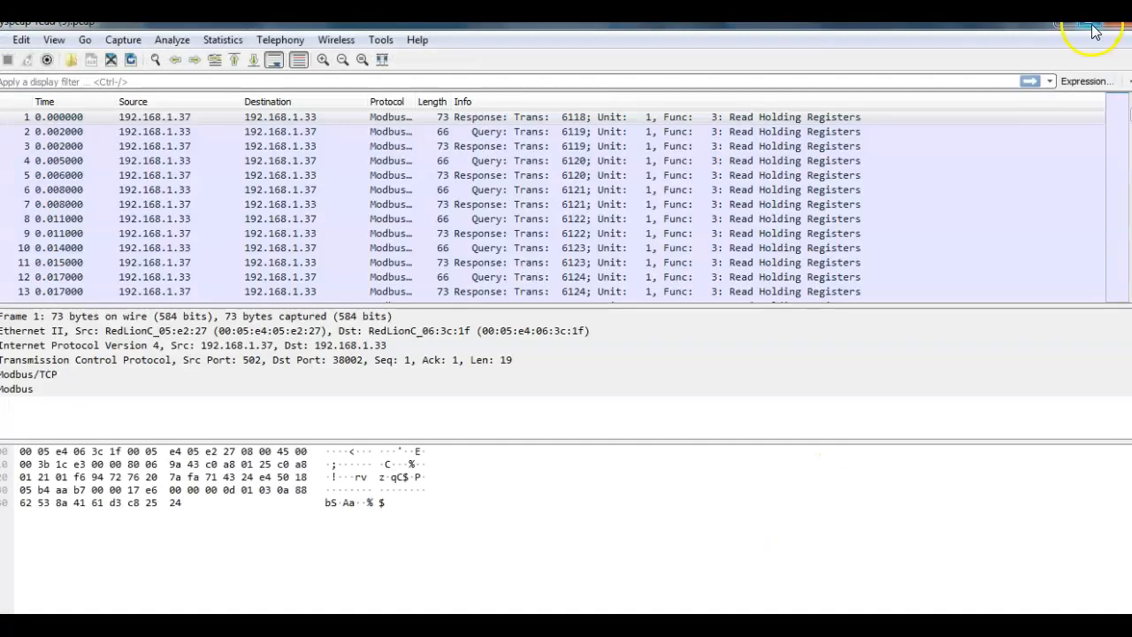
Restore the Wireshark window to a smaller size, look through the captured Modbus packets, and close the capture
{"action": "left_click", "coordinate": [1094, 31]}
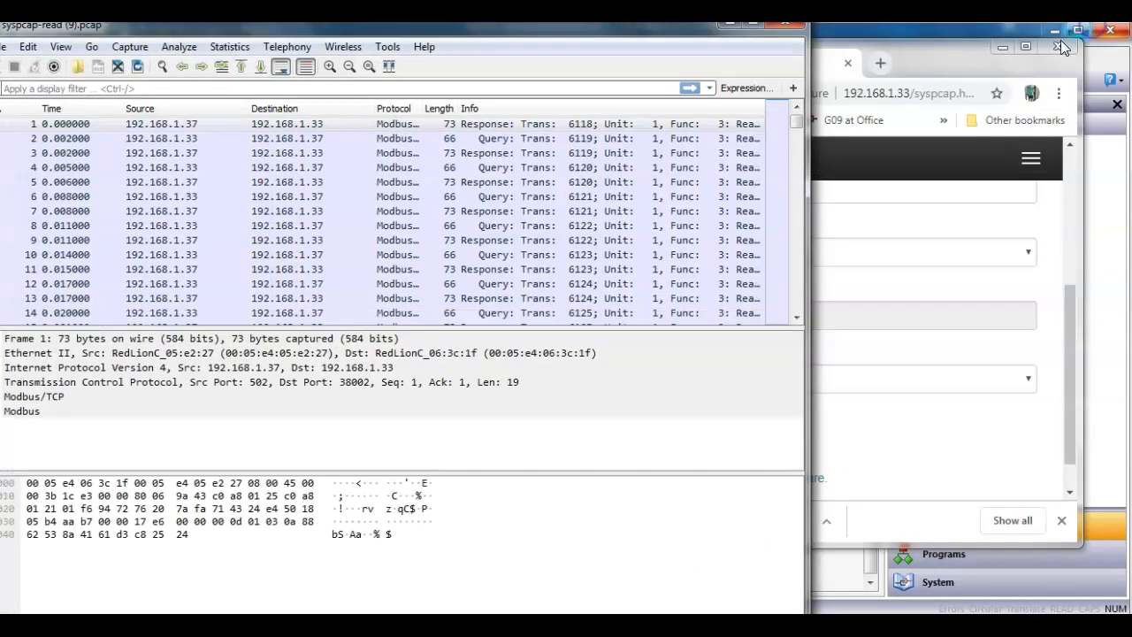
{"action": "left_click_drag", "start_coordinate": [638, 43], "coordinate": [712, 75]}
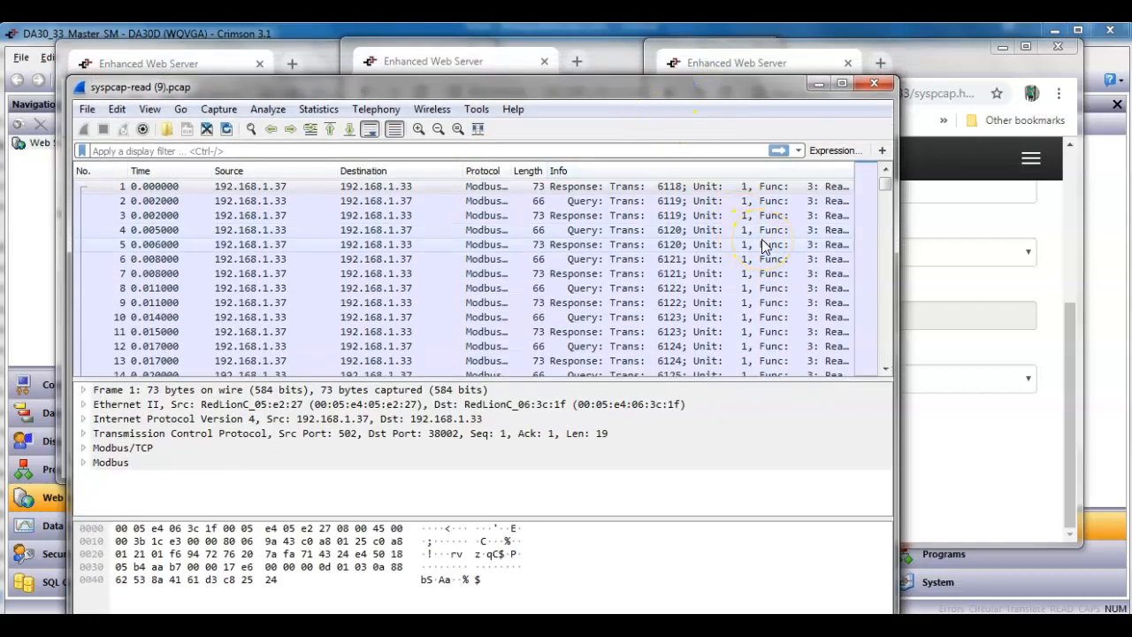
{"action": "left_click_drag", "start_coordinate": [887, 348], "coordinate": [884, 346]}
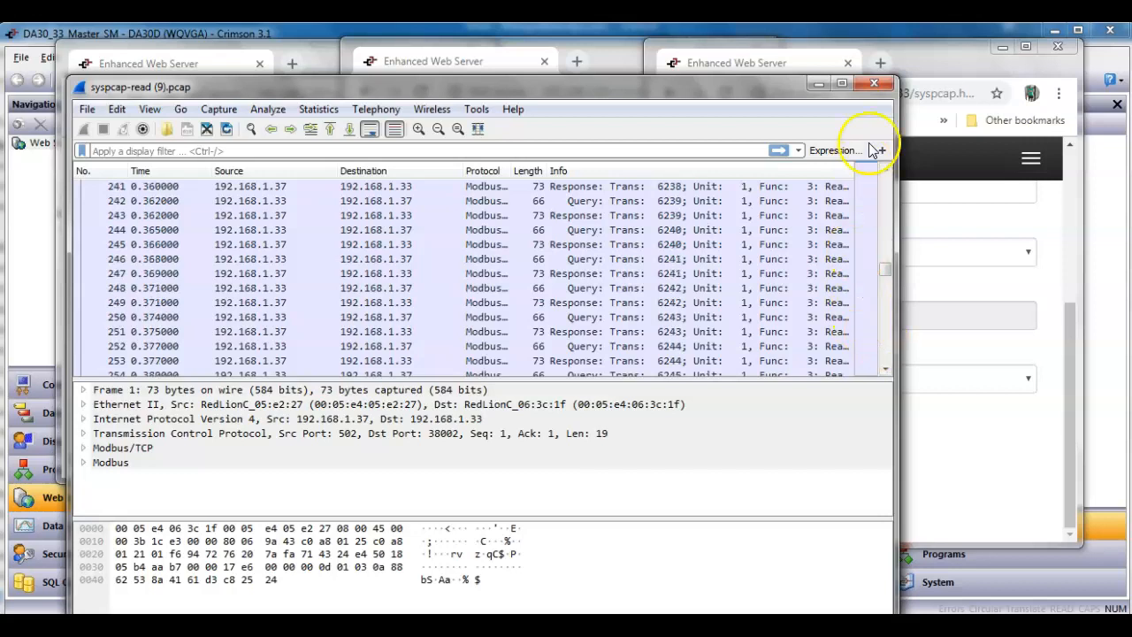
{"action": "left_click", "coordinate": [875, 84]}
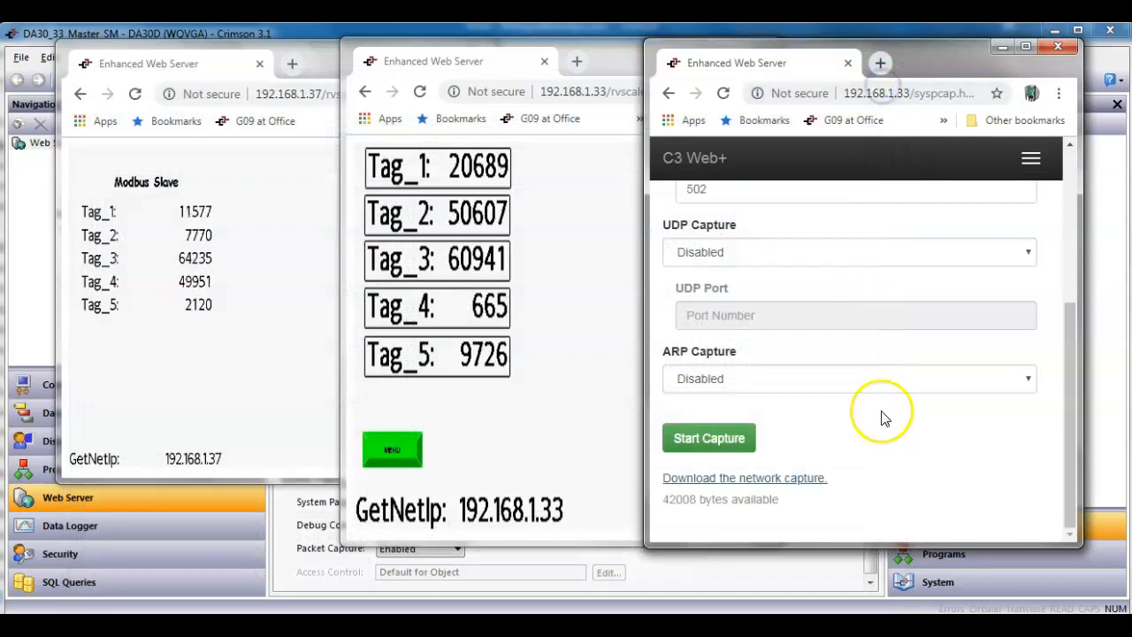
Switch the master's remote view to the Poll On Demand page
{"action": "left_click", "coordinate": [559, 427]}
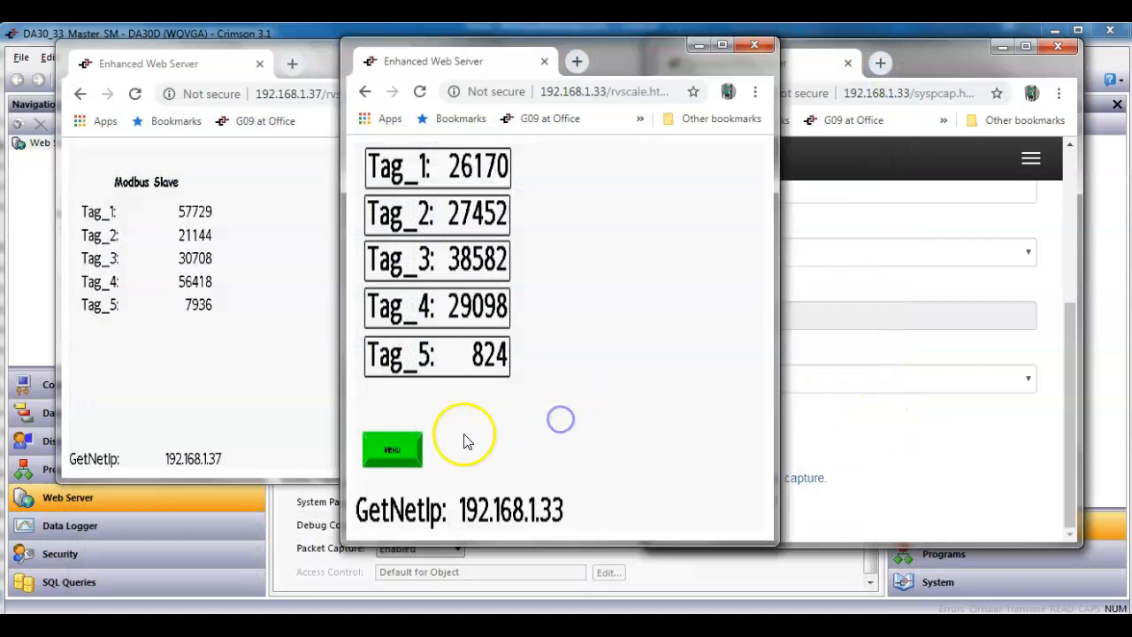
{"action": "left_click", "coordinate": [410, 449]}
{"action": "left_click", "coordinate": [432, 192]}
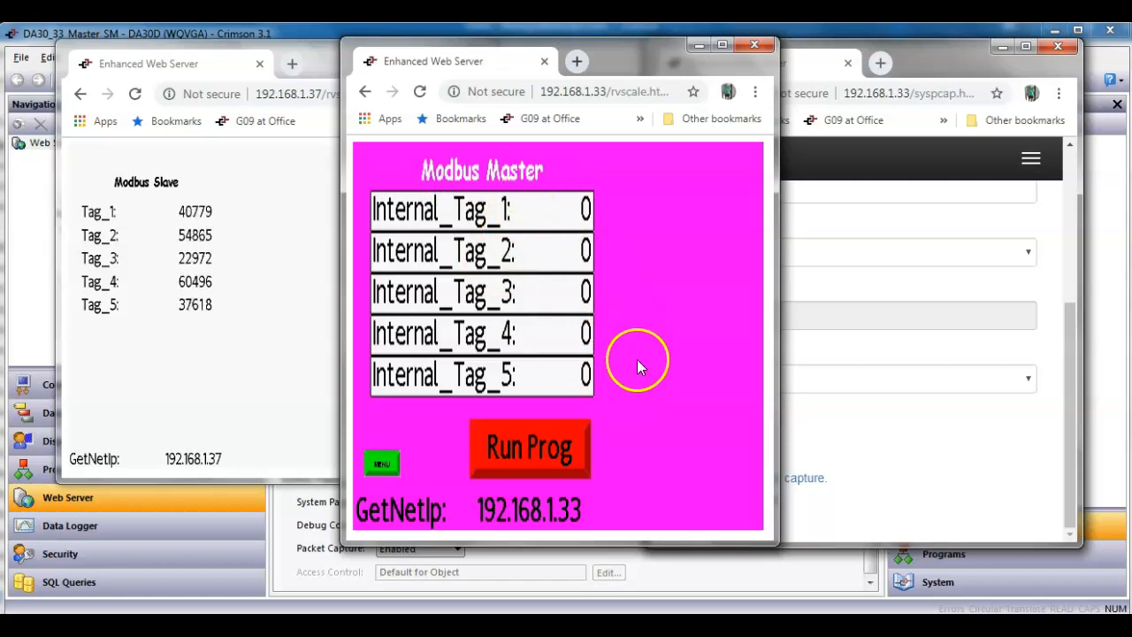
Run a network capture on TCP port 502 while the master shows the Poll On Demand page without running the program, and stop it
{"action": "left_click", "coordinate": [960, 462]}
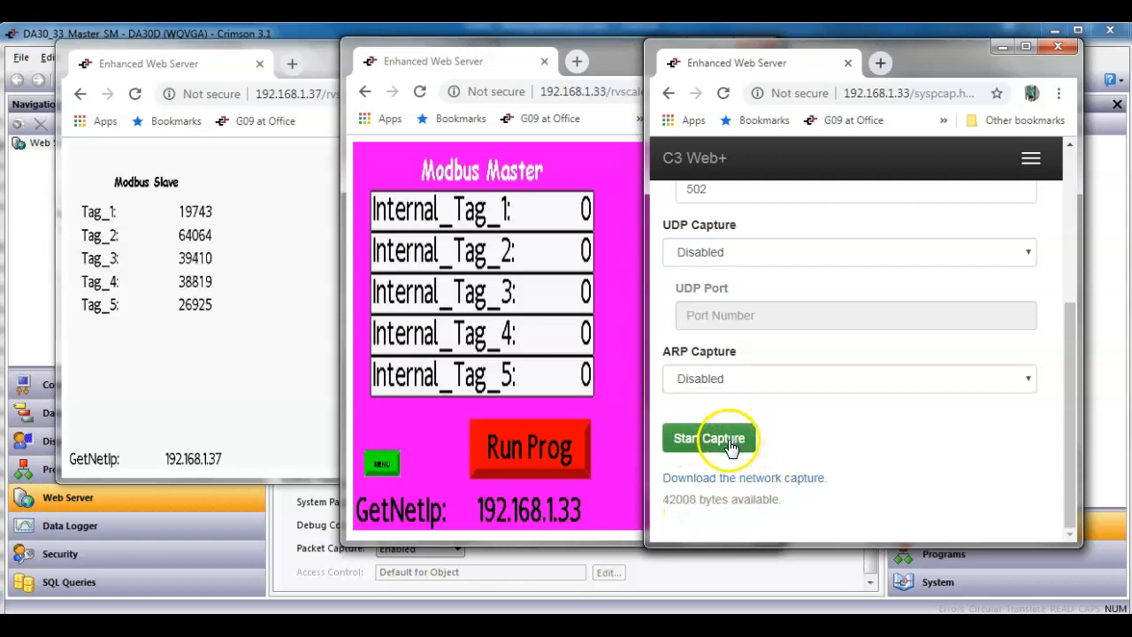
{"action": "left_click", "coordinate": [609, 407]}
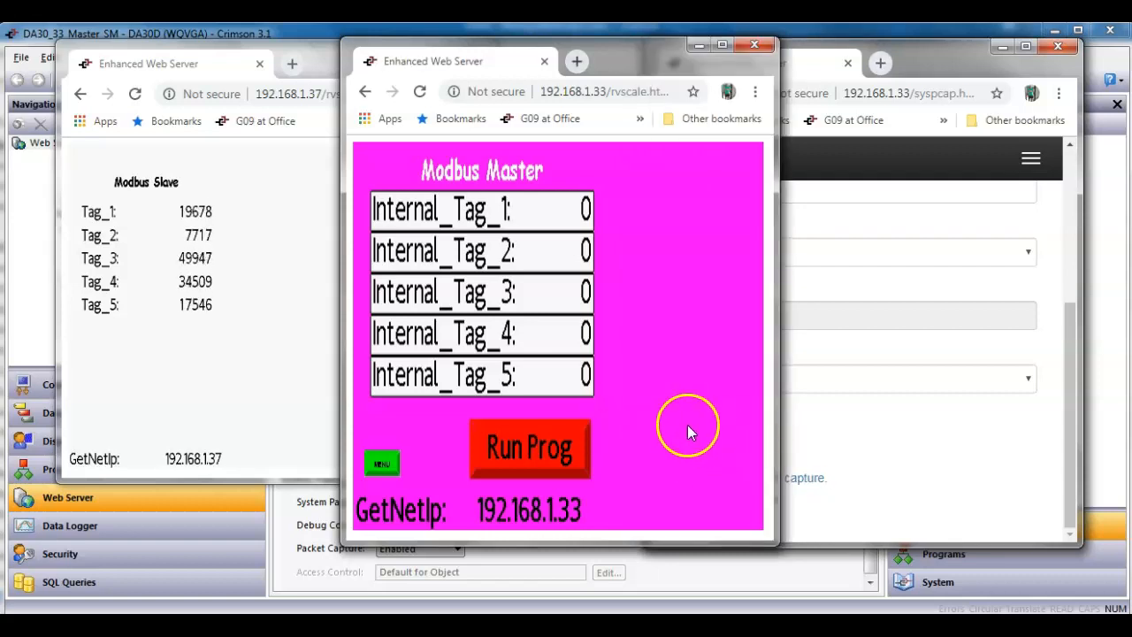
{"action": "left_click", "coordinate": [893, 464]}
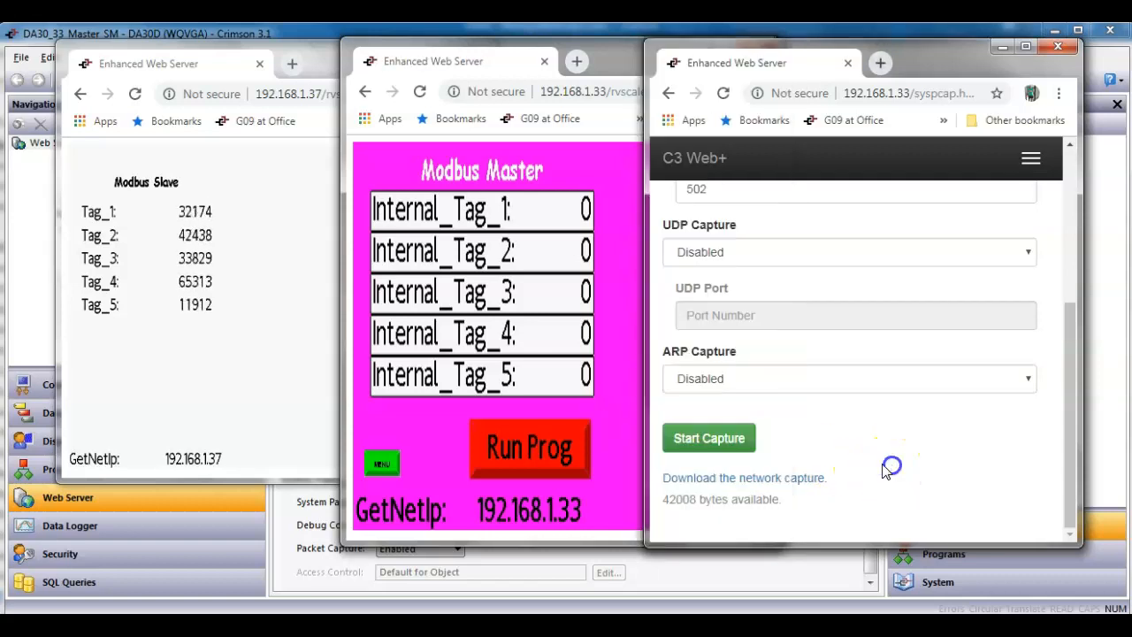
{"action": "left_click", "coordinate": [739, 448]}
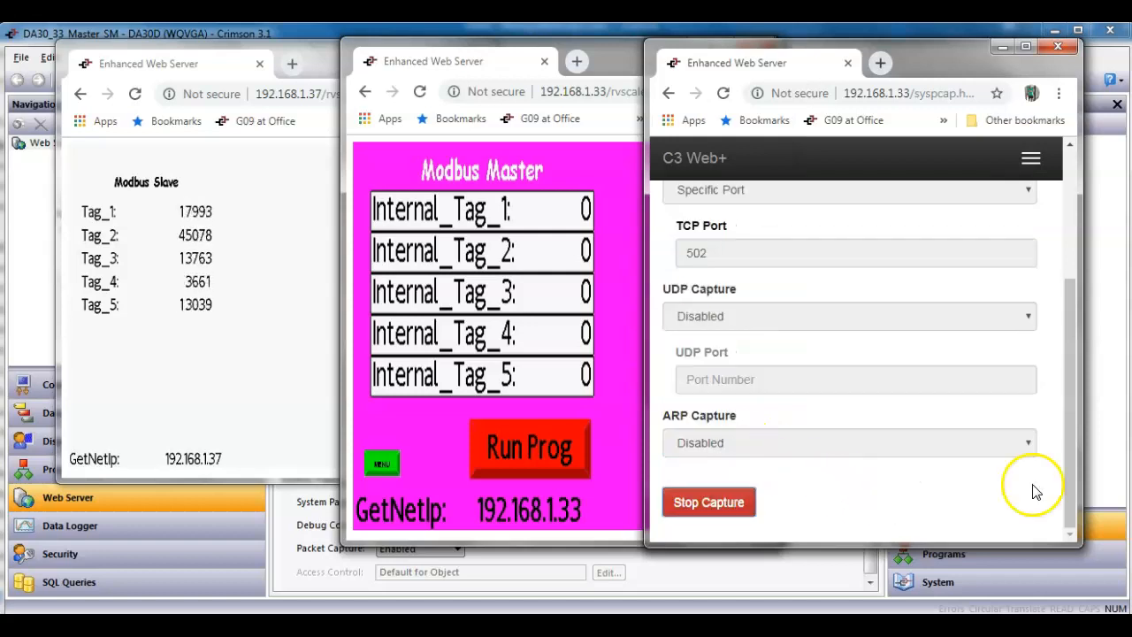
{"action": "left_click", "coordinate": [729, 502]}
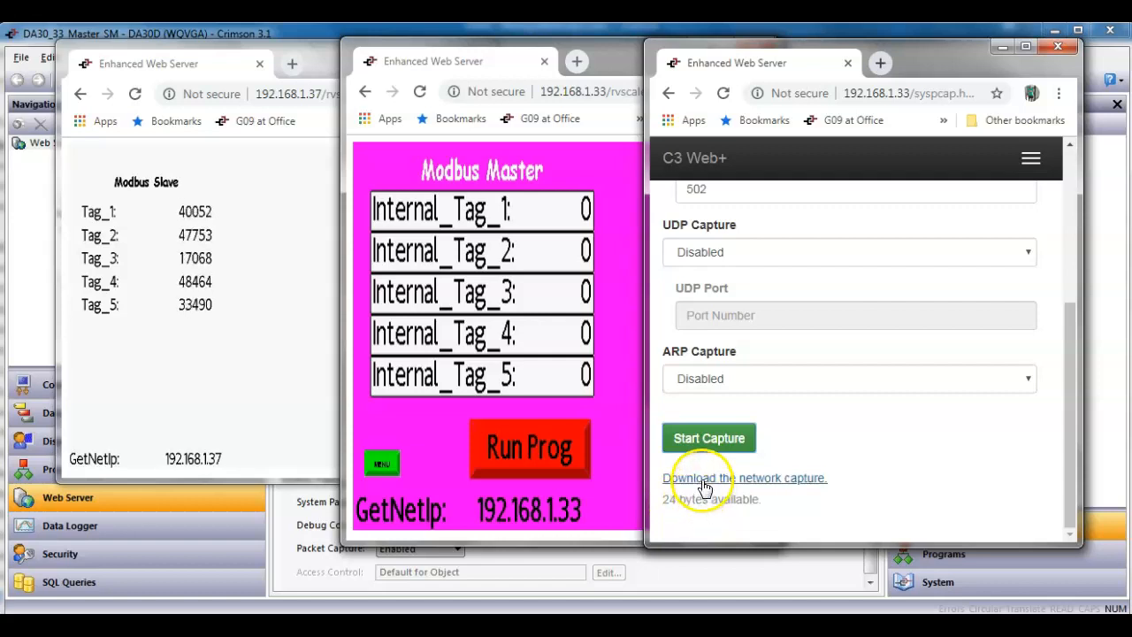
Download the Poll On Demand network capture, open it in Wireshark and move the window fully into view
{"action": "left_click", "coordinate": [706, 480]}
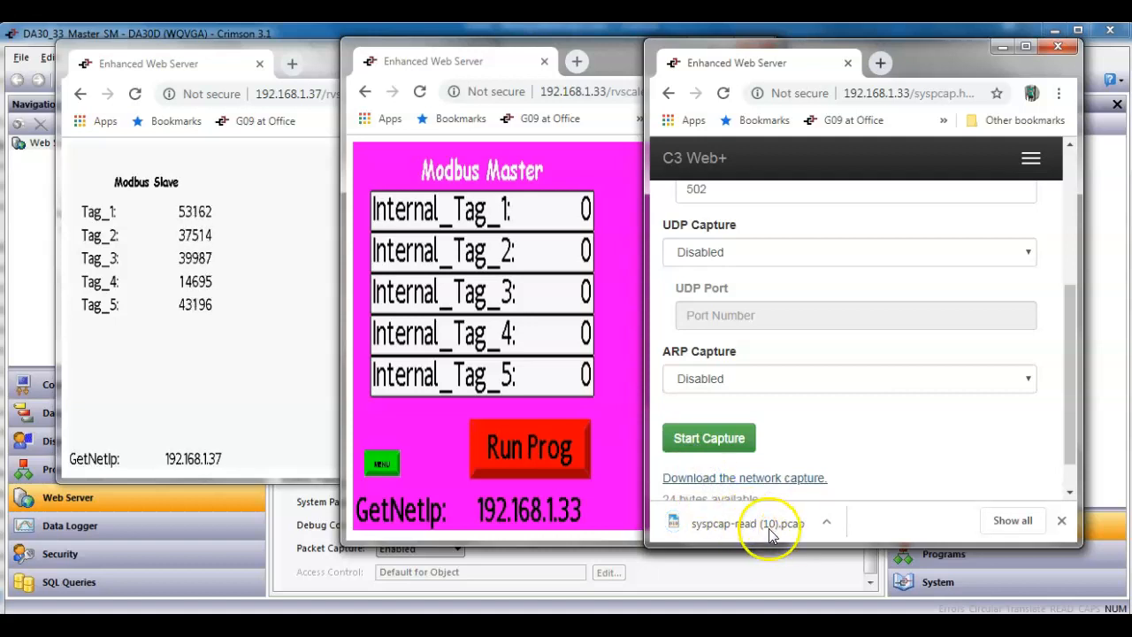
{"action": "left_click", "coordinate": [732, 522]}
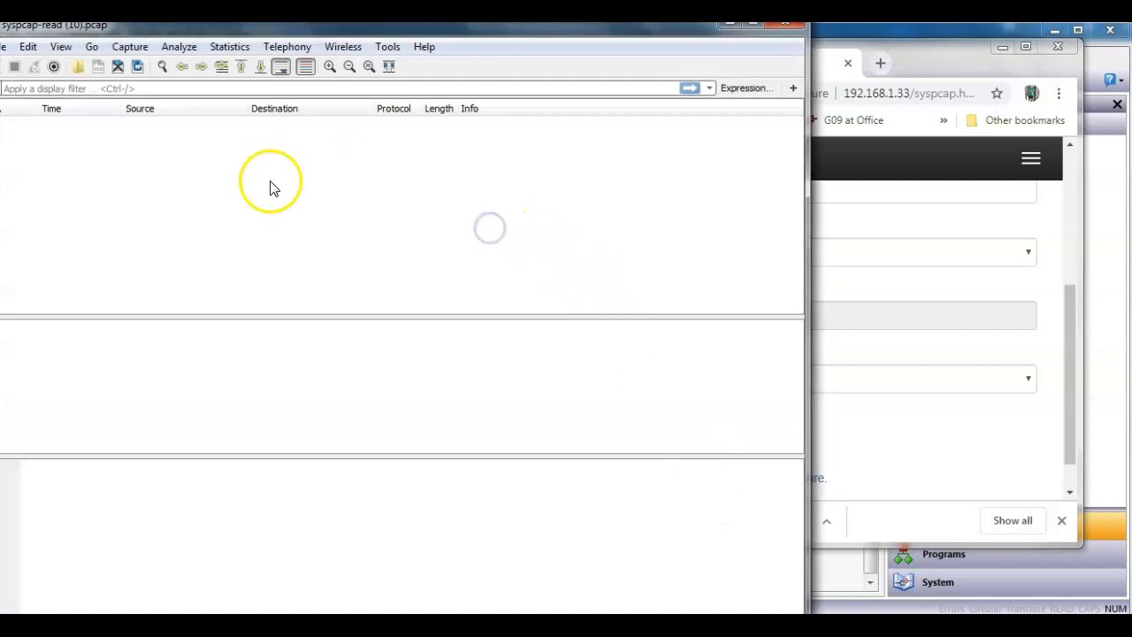
{"action": "left_click_drag", "start_coordinate": [485, 30], "coordinate": [584, 53]}
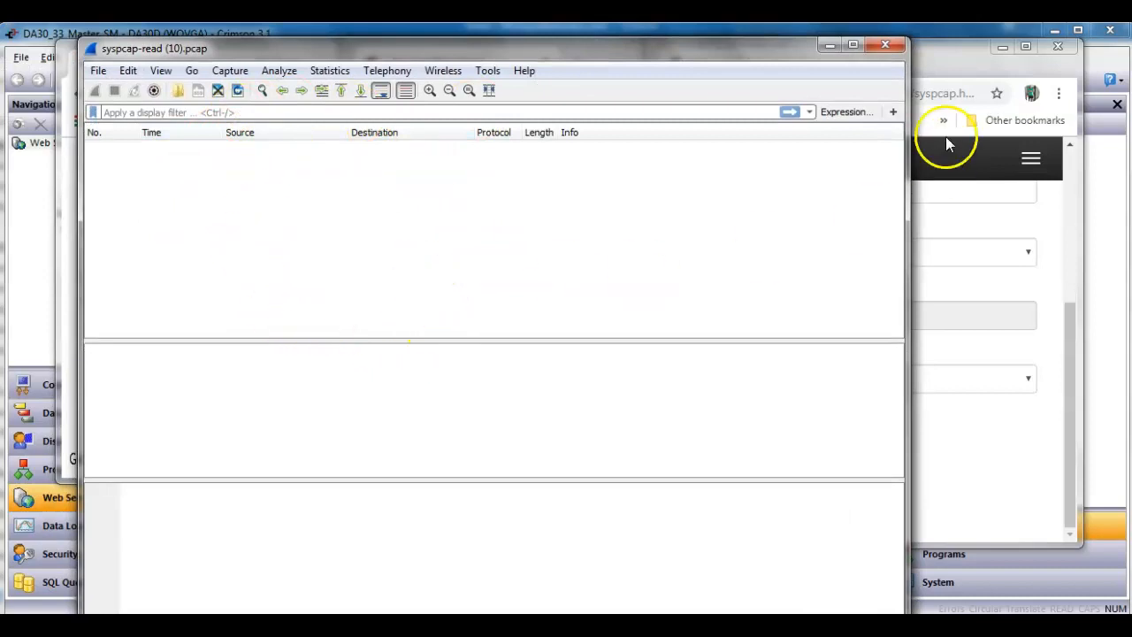
Close the opened capture and record a new TCP port 502 network capture while running the master's program once, stopping it after the run
{"action": "left_click", "coordinate": [886, 45]}
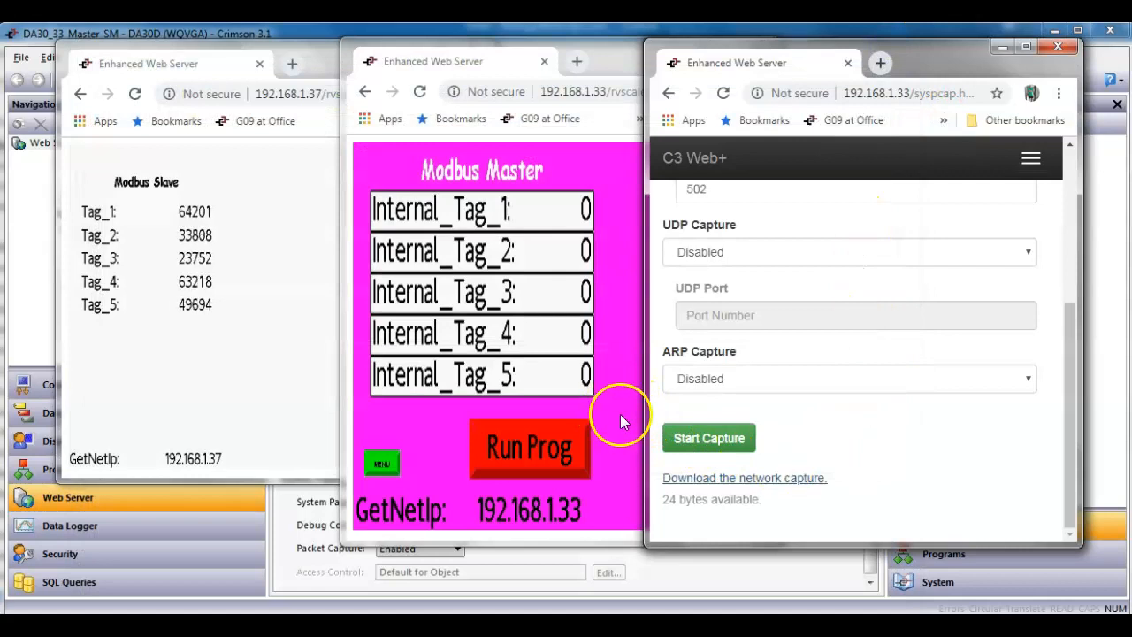
{"action": "left_click", "coordinate": [731, 445]}
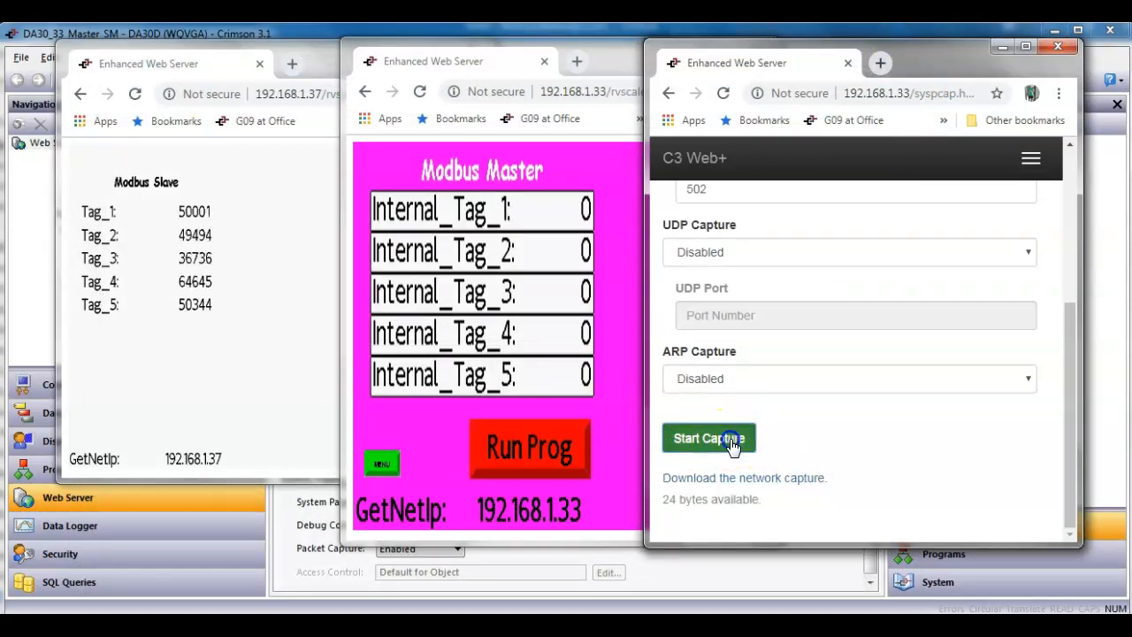
{"action": "left_click", "coordinate": [512, 450]}
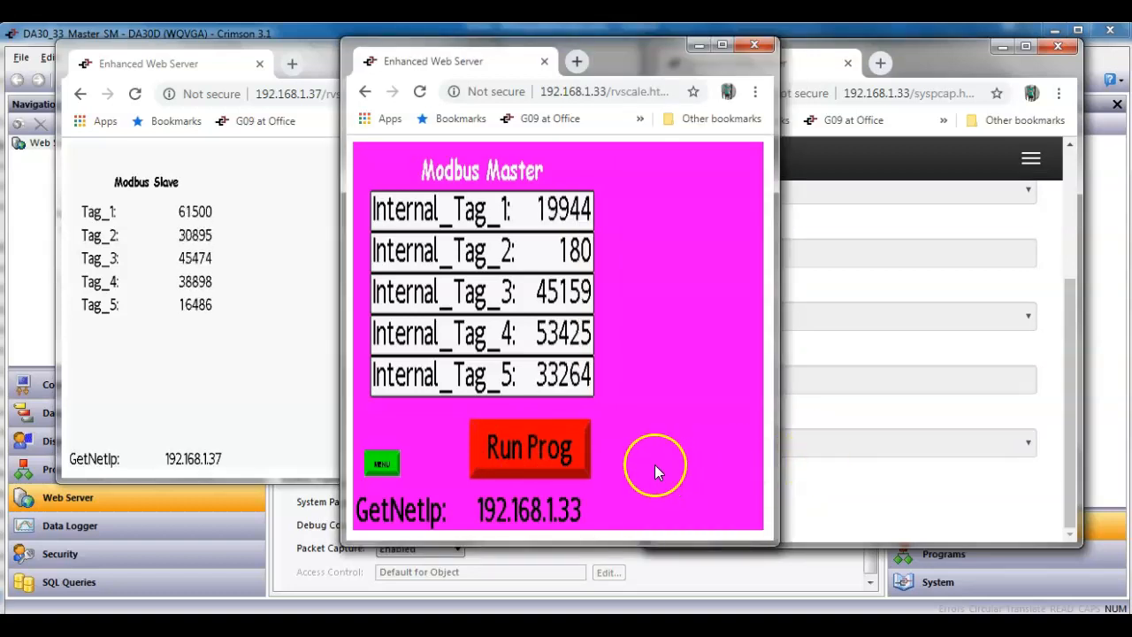
{"action": "left_click", "coordinate": [914, 489]}
{"action": "left_click", "coordinate": [745, 502]}
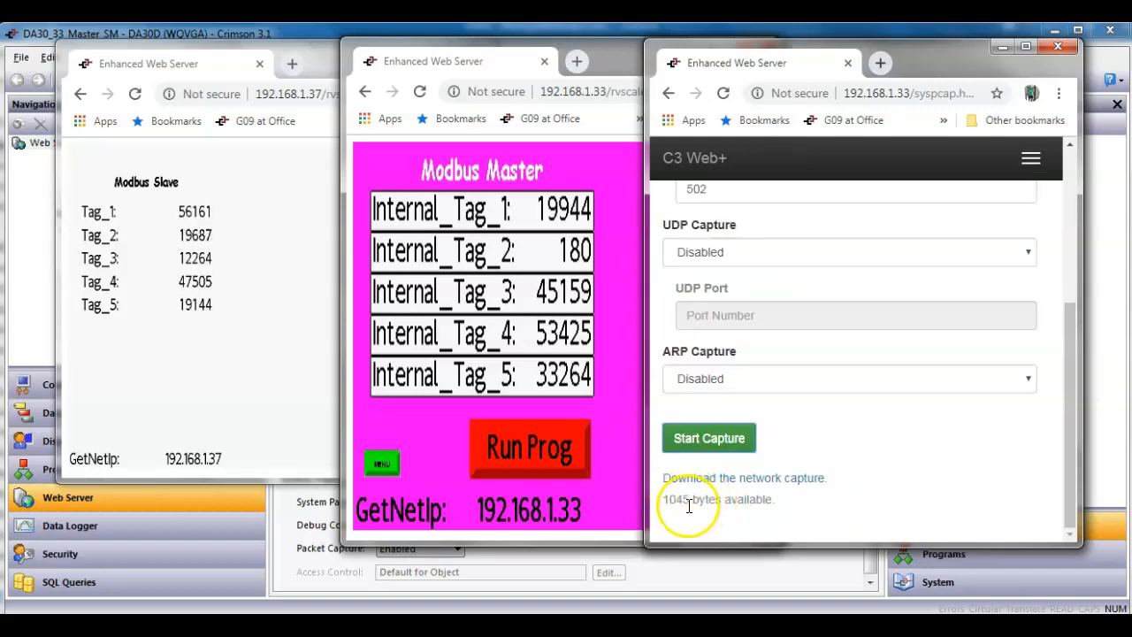
Download the single-run network capture, look through its packets in Wireshark, and close it
{"action": "left_click", "coordinate": [725, 483]}
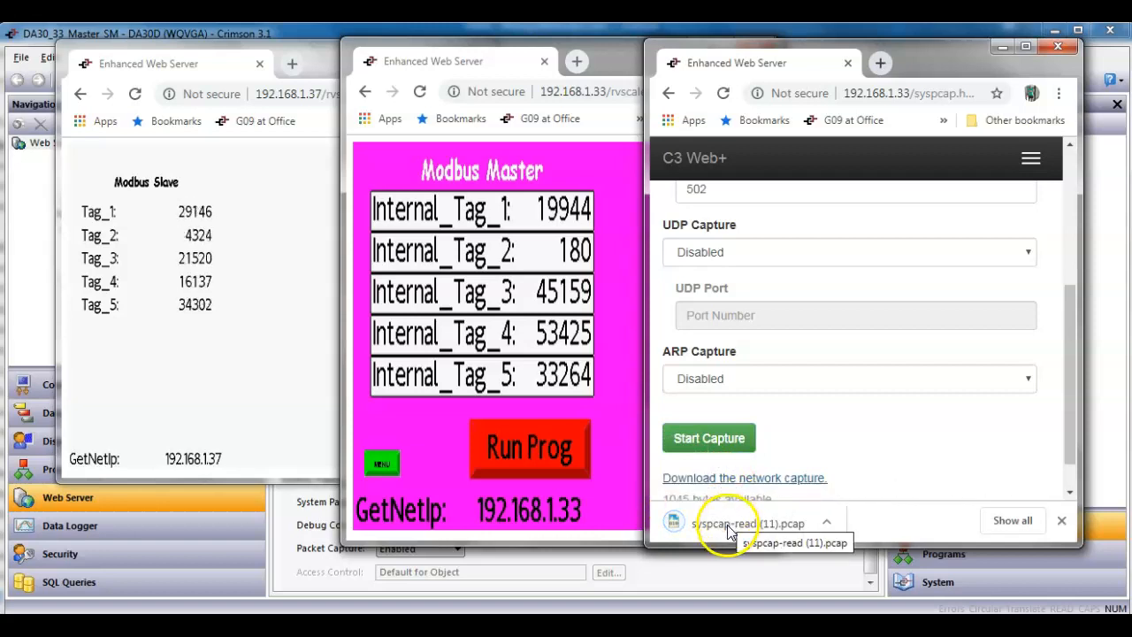
{"action": "left_click", "coordinate": [730, 526]}
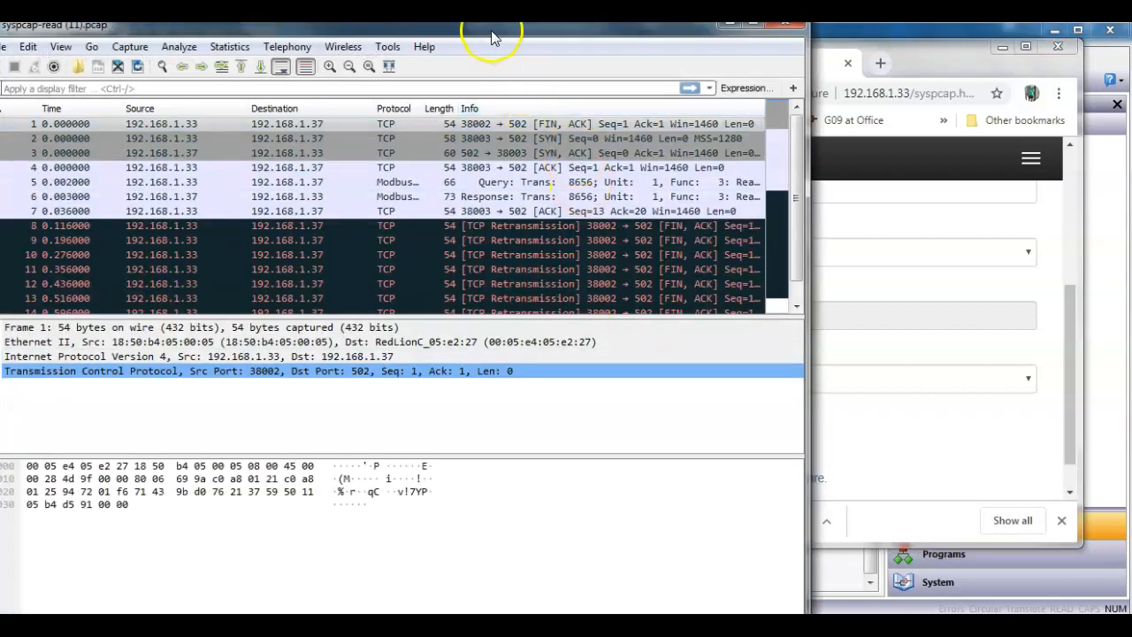
{"action": "left_click_drag", "start_coordinate": [493, 37], "coordinate": [632, 71]}
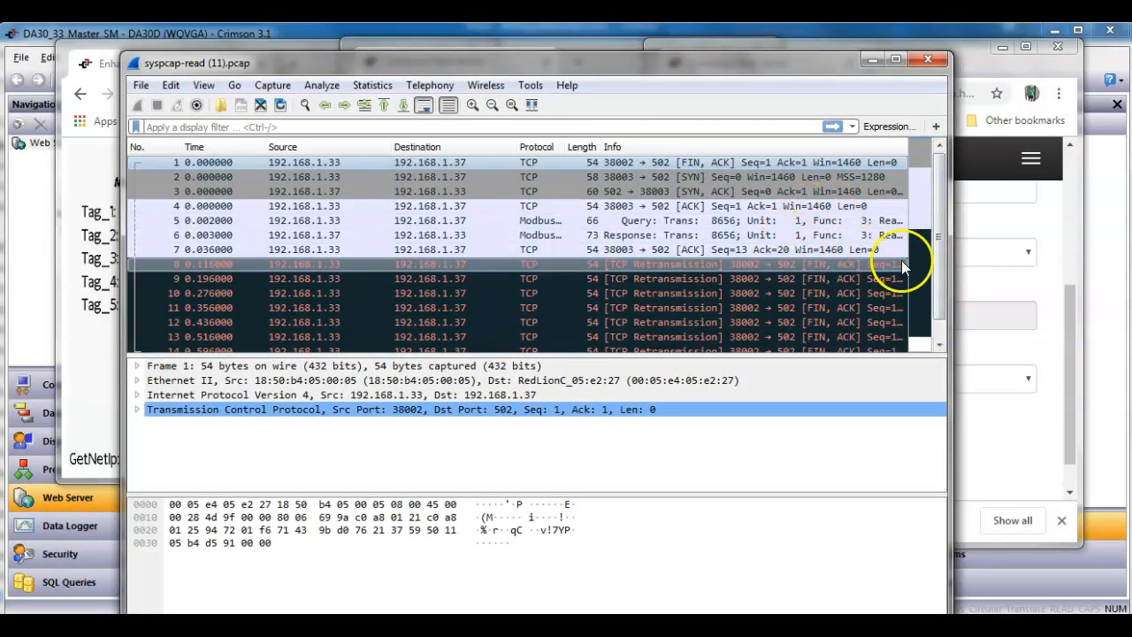
{"action": "left_click_drag", "start_coordinate": [943, 271], "coordinate": [947, 299]}
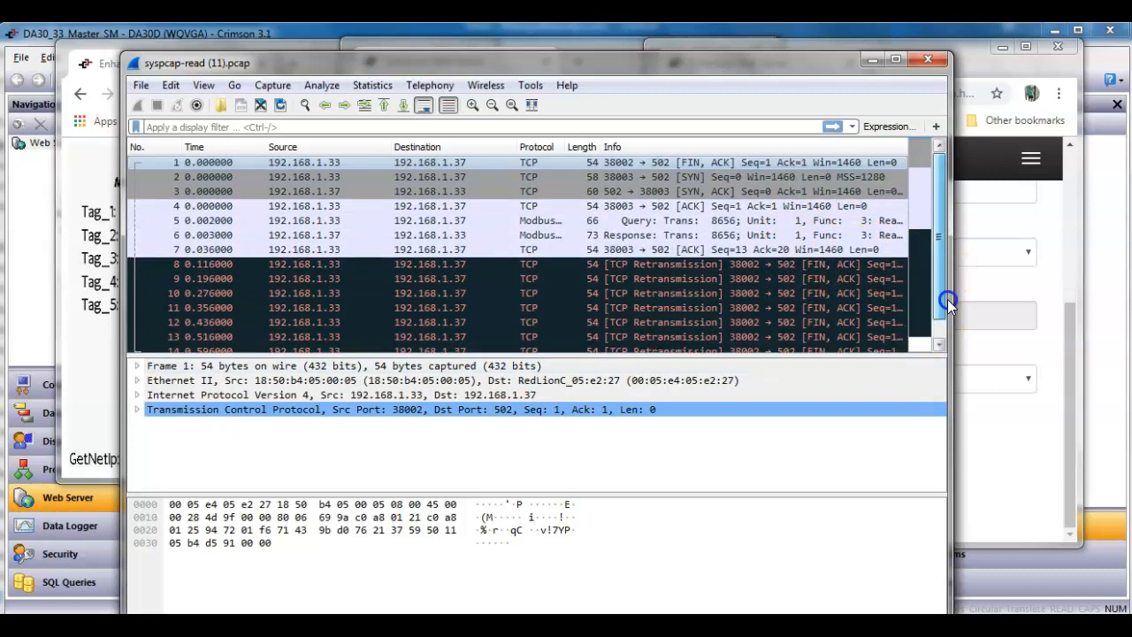
{"action": "left_click", "coordinate": [928, 59]}
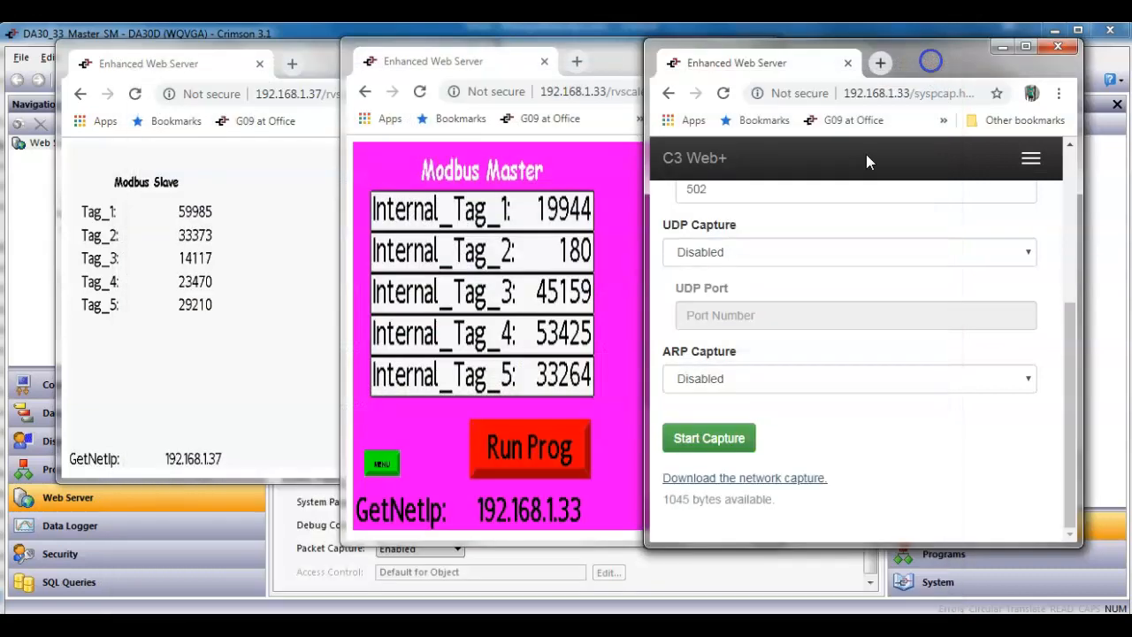
Run another network capture on TCP port 502 while running the master's program repeatedly from the Poll On Demand page, and stop it
{"action": "left_click", "coordinate": [733, 442]}
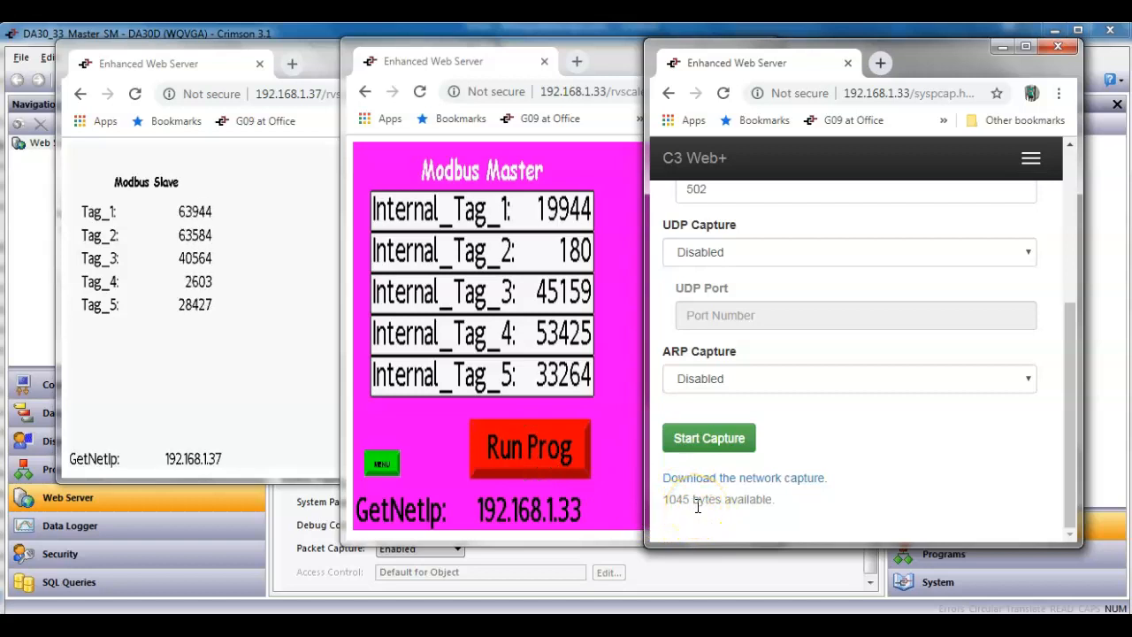
{"action": "left_click", "coordinate": [716, 440]}
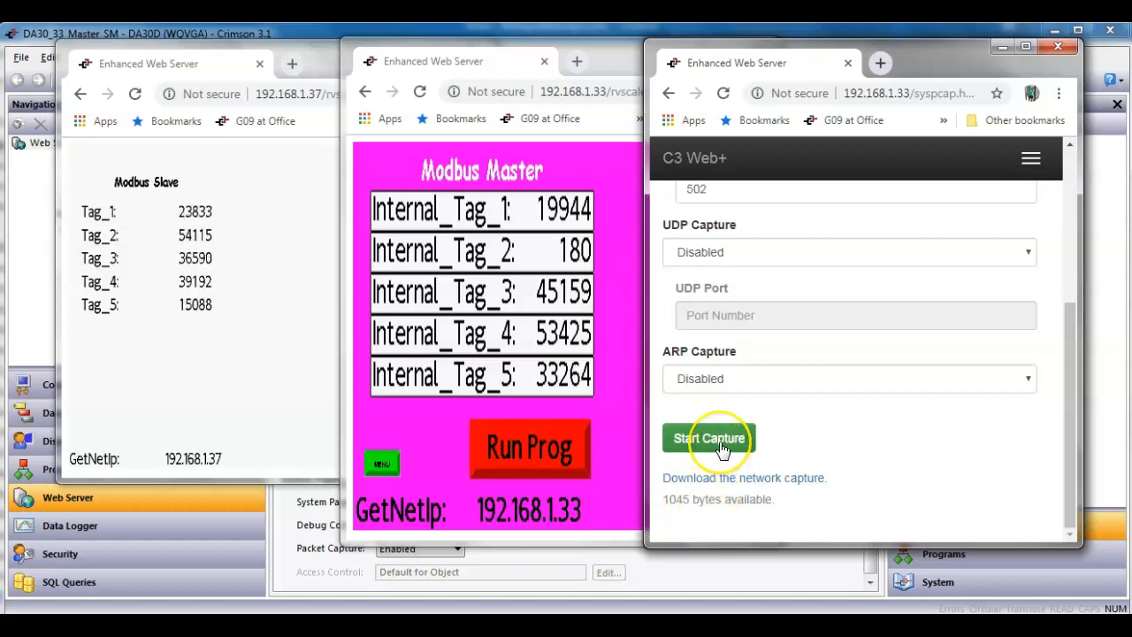
{"action": "left_click", "coordinate": [526, 443]}
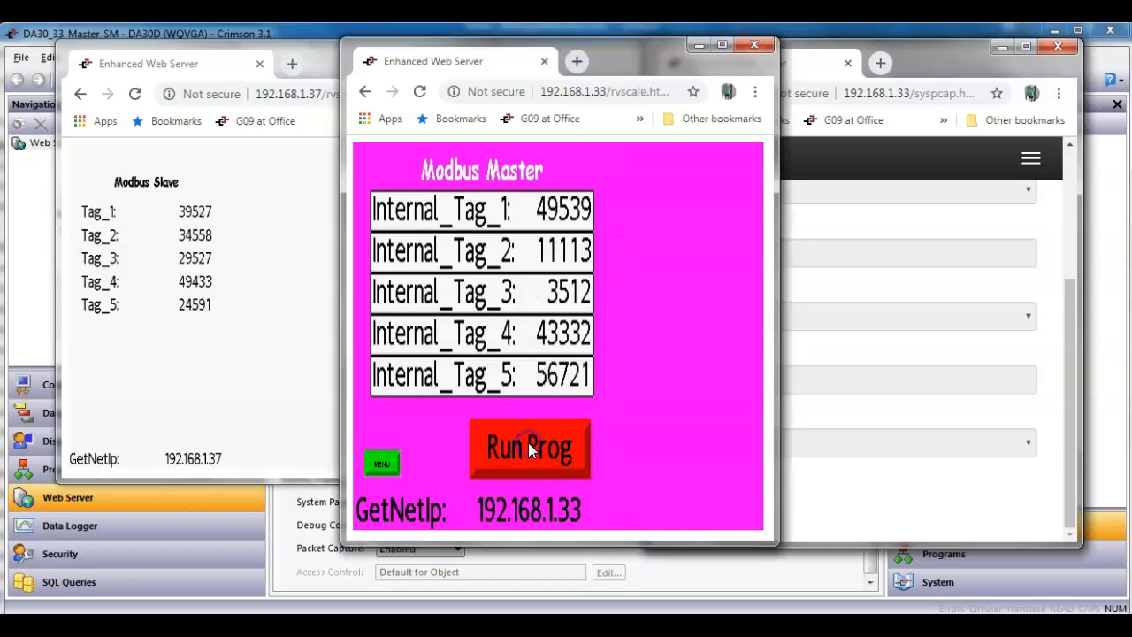
{"action": "left_click", "coordinate": [528, 446]}
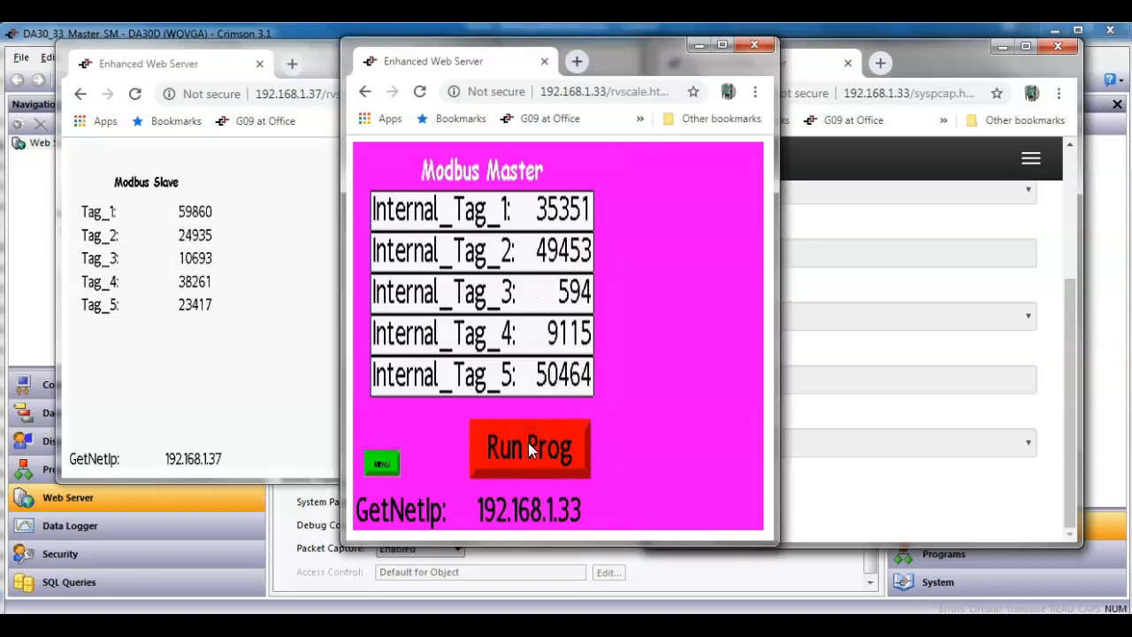
{"action": "left_click", "coordinate": [528, 442]}
{"action": "left_click", "coordinate": [528, 442]}
{"action": "left_click", "coordinate": [528, 442]}
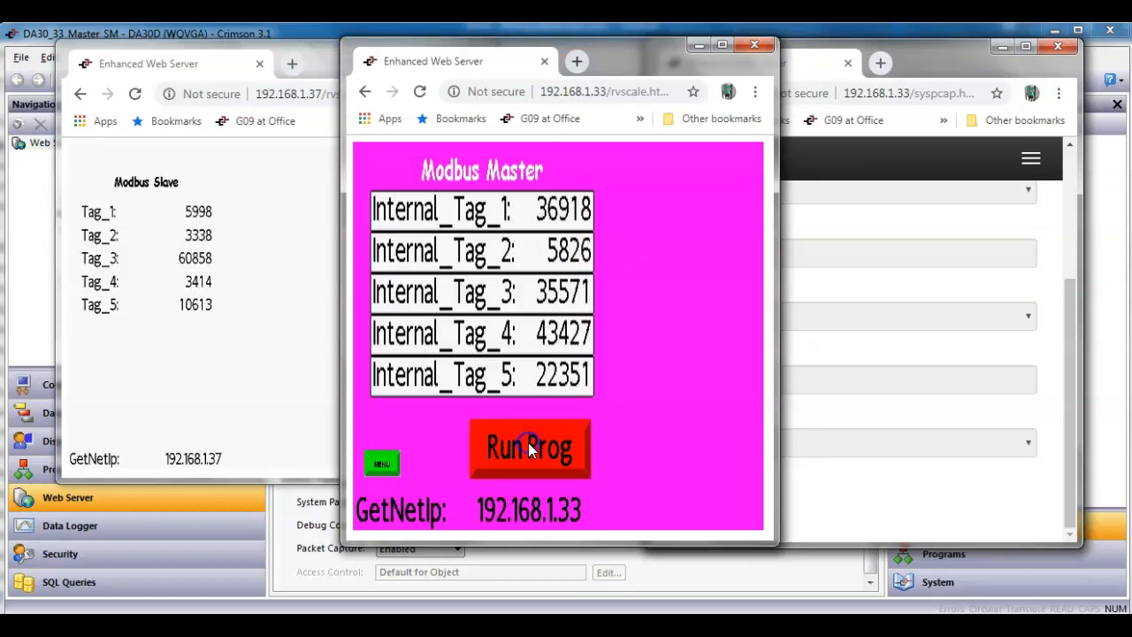
{"action": "left_click", "coordinate": [528, 444]}
{"action": "left_click", "coordinate": [528, 444]}
{"action": "left_click", "coordinate": [528, 446]}
{"action": "left_click", "coordinate": [529, 447]}
{"action": "left_click", "coordinate": [528, 446]}
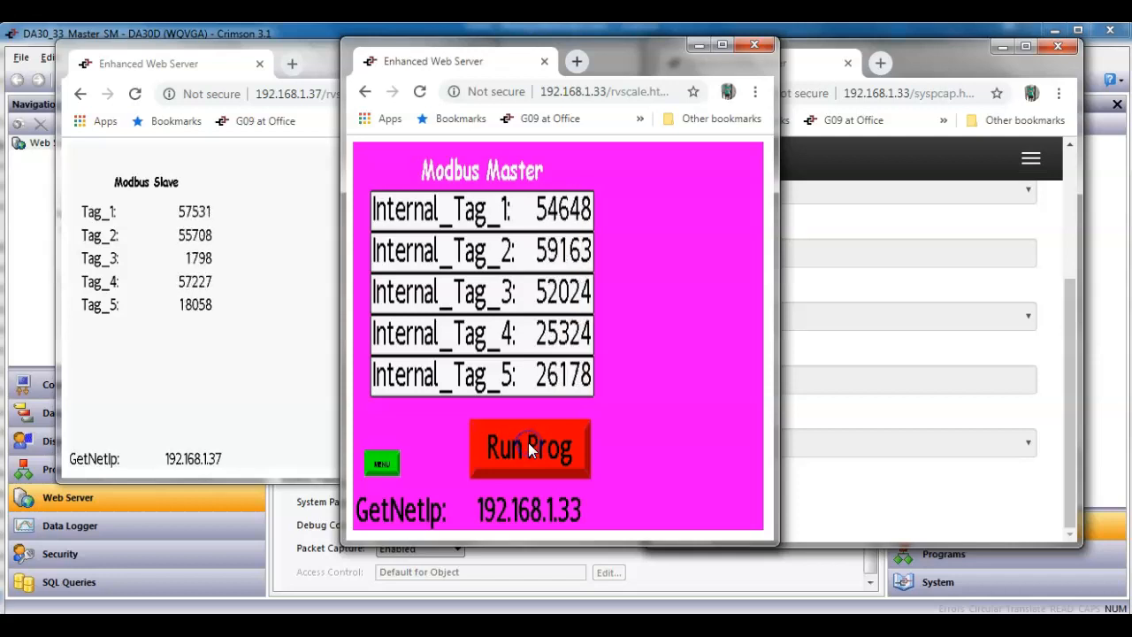
{"action": "left_click", "coordinate": [913, 492]}
{"action": "left_click", "coordinate": [721, 499]}
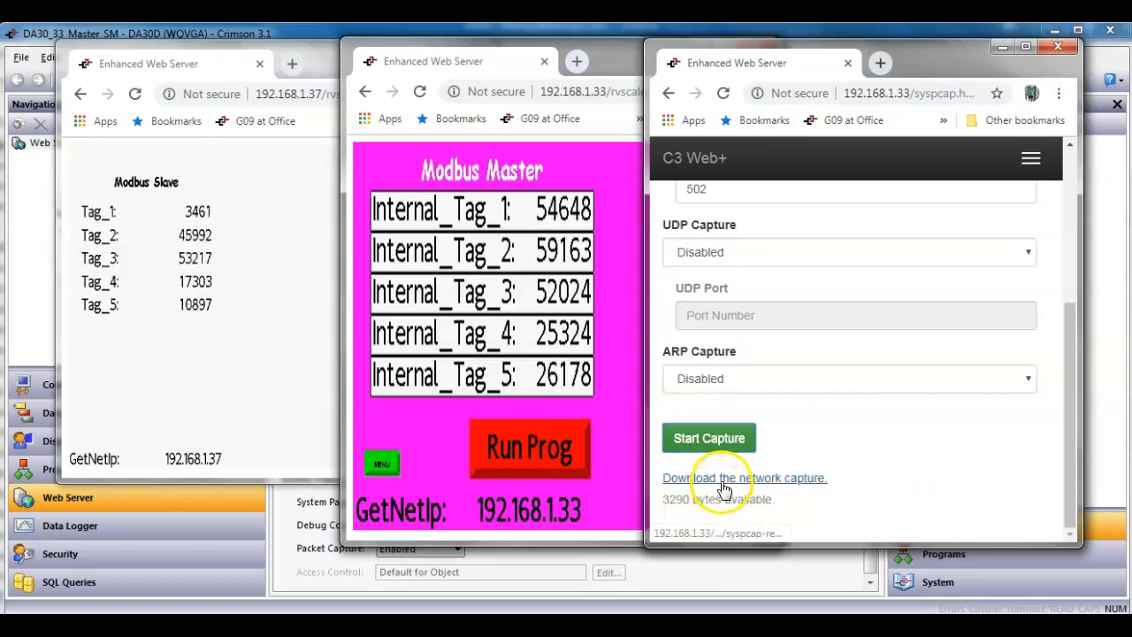
Download the repeated-run network capture, open it in Wireshark with the window fully in view, and look through its packets
{"action": "left_click", "coordinate": [723, 482]}
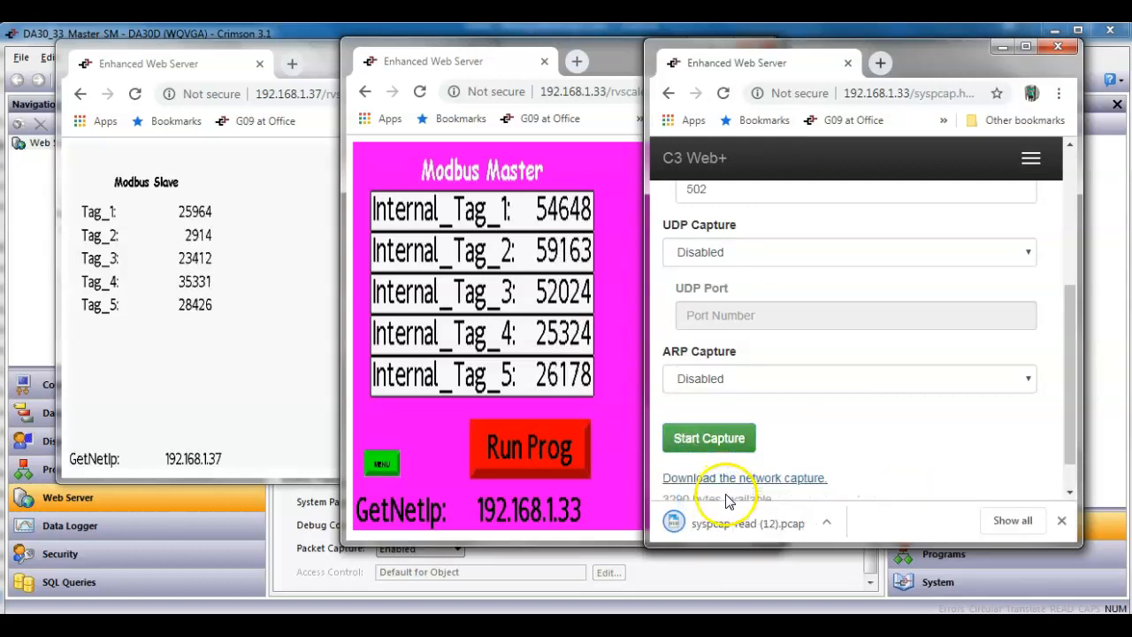
{"action": "left_click", "coordinate": [724, 523]}
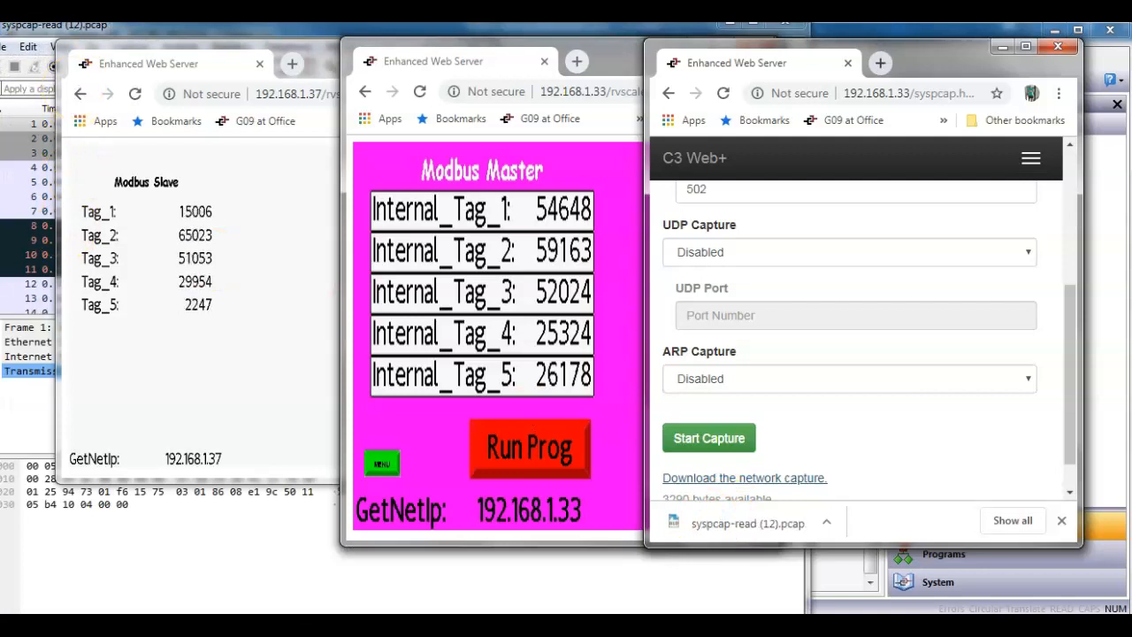
{"action": "left_click", "coordinate": [147, 27]}
{"action": "left_click_drag", "start_coordinate": [314, 29], "coordinate": [424, 42]}
{"action": "left_click", "coordinate": [923, 159]}
{"action": "left_click_drag", "start_coordinate": [923, 157], "coordinate": [955, 111]}
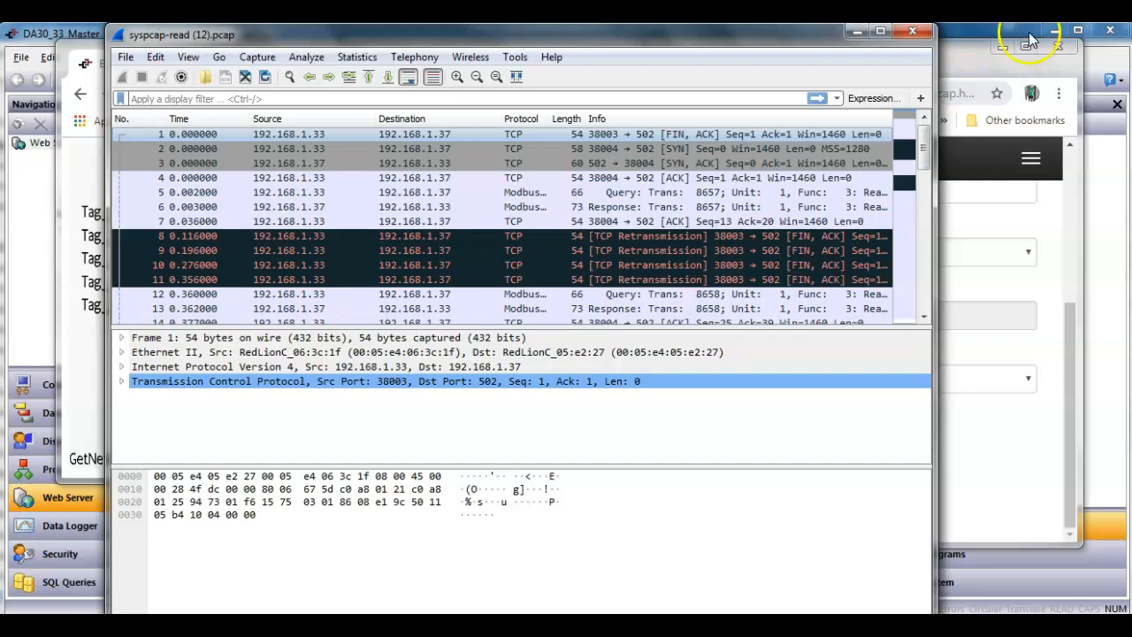
Bring the packet capture page, the Modbus slave view and the Modbus master view back in front of Wireshark
{"action": "left_click", "coordinate": [960, 54]}
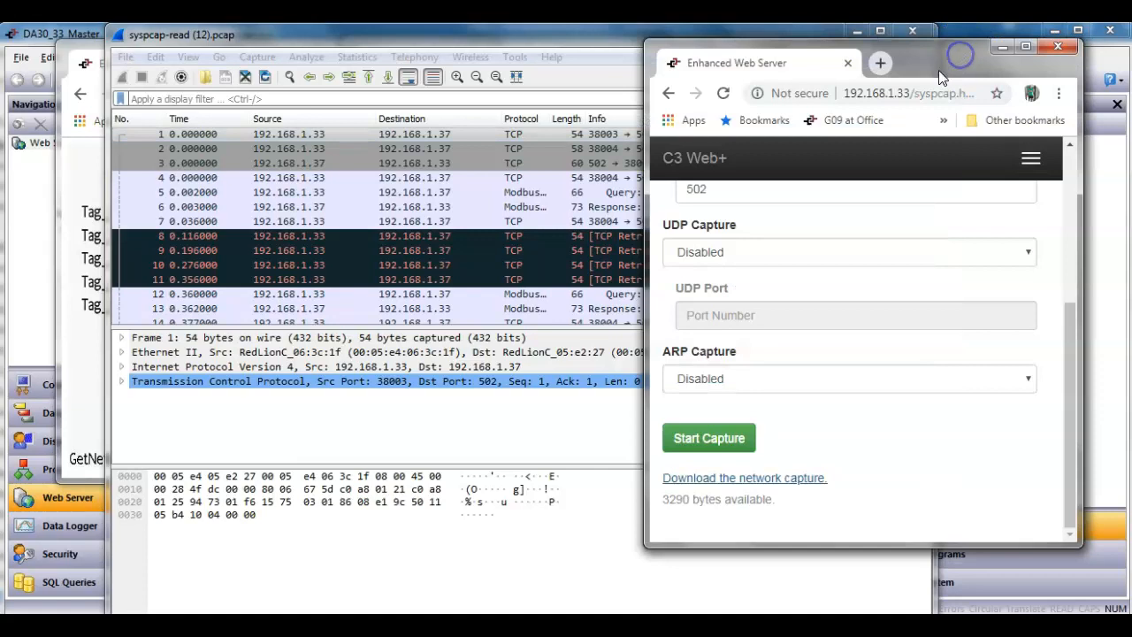
{"action": "left_click", "coordinate": [83, 53]}
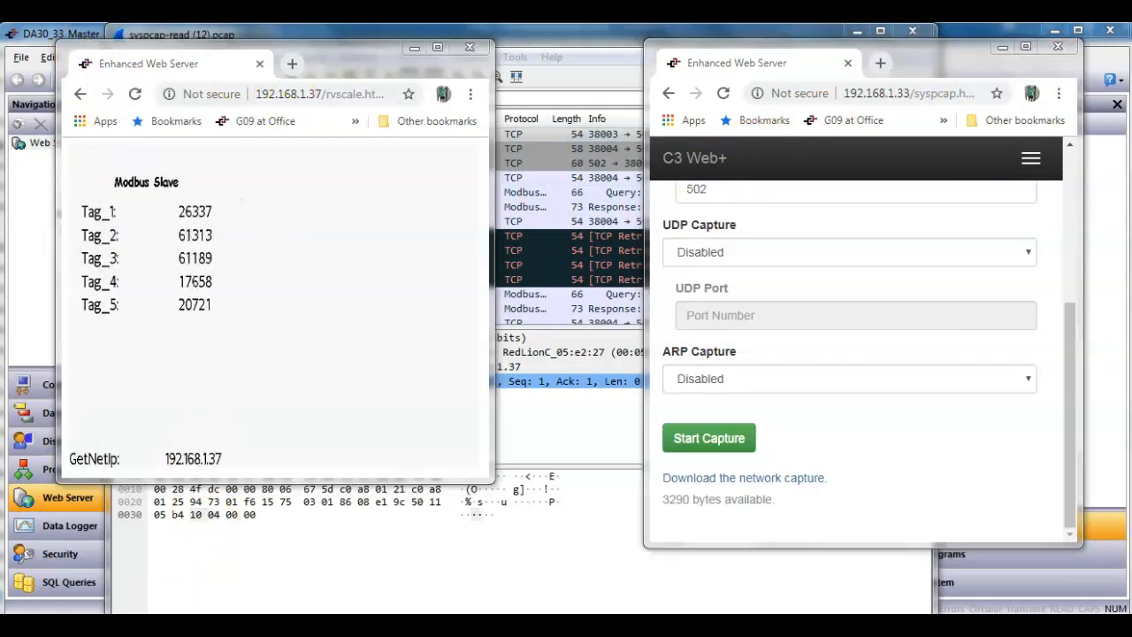
{"action": "left_click", "coordinate": [146, 585]}
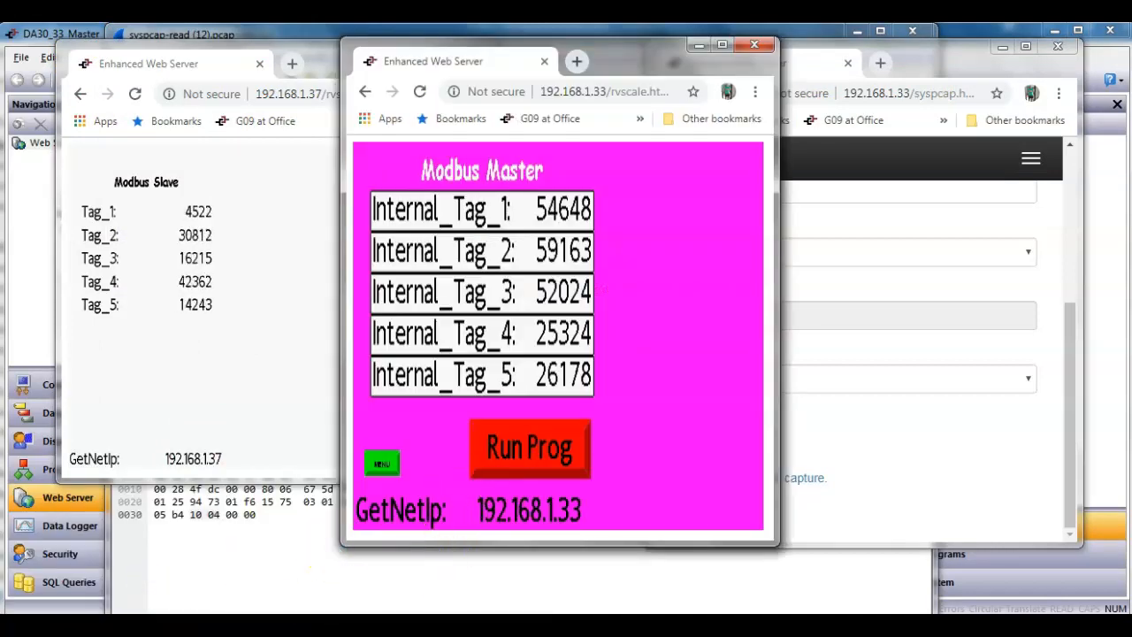
Switch to the DA30_33_Master_SM database in Crimson 3.1 and review the Tag_Array data tag settings and the Program1 code
{"action": "mouse_move", "coordinate": [409, 601]}
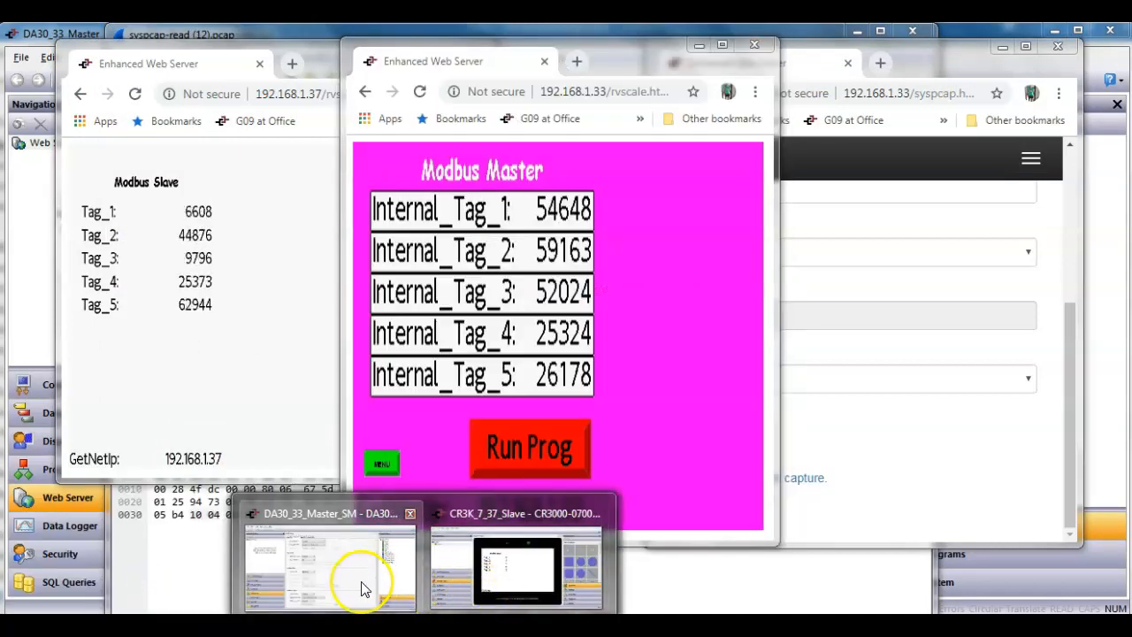
{"action": "left_click", "coordinate": [360, 583]}
{"action": "left_click", "coordinate": [141, 416]}
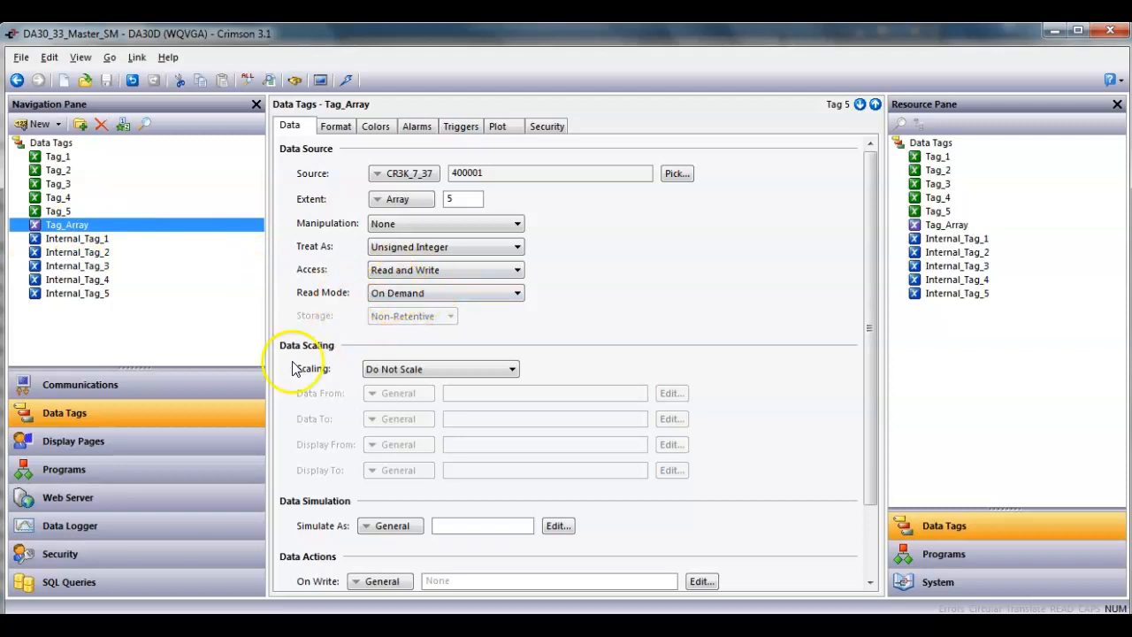
{"action": "left_click", "coordinate": [123, 476]}
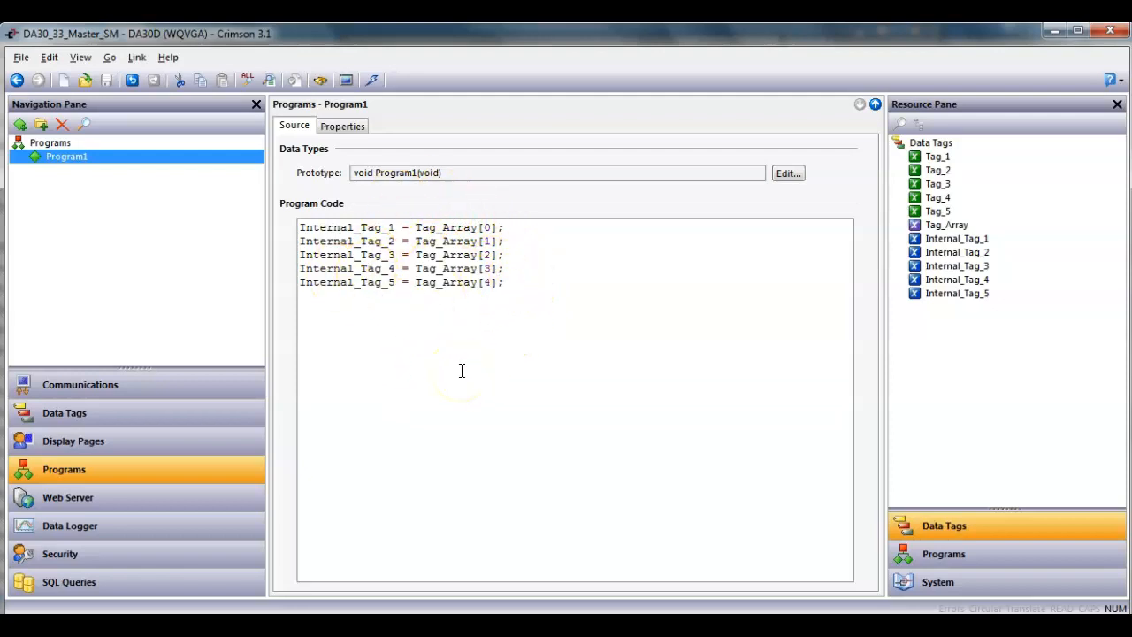
On the PollOnDemand display page, set the Run Prog button's action operation to User Defined
{"action": "left_click", "coordinate": [177, 447]}
{"action": "left_click", "coordinate": [566, 413]}
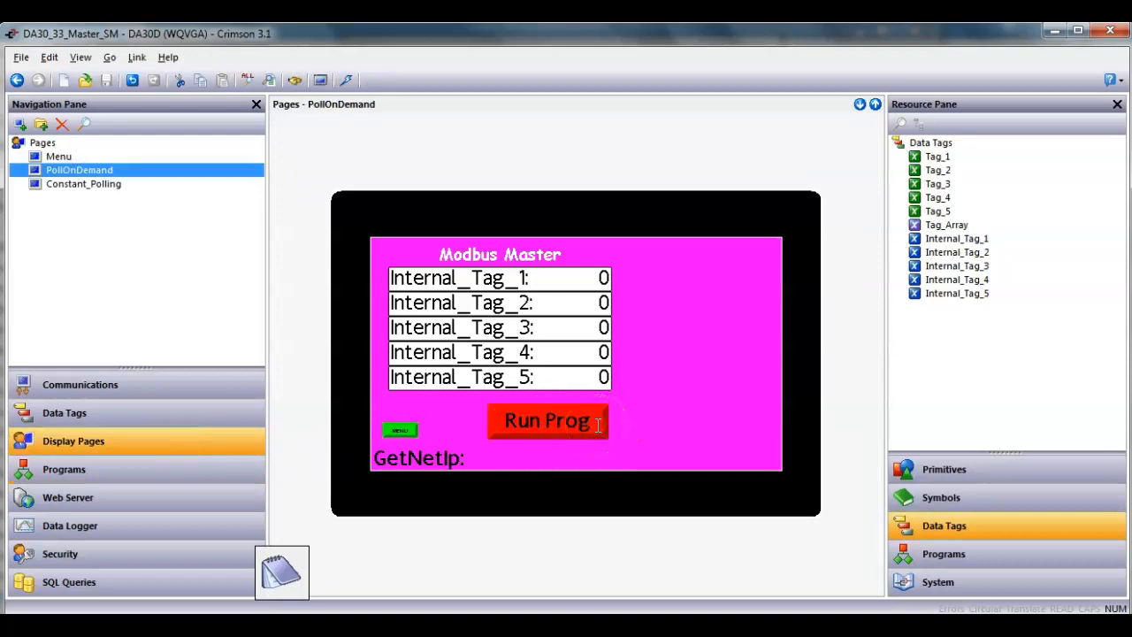
{"action": "right_click", "coordinate": [598, 424]}
{"action": "left_click", "coordinate": [629, 412]}
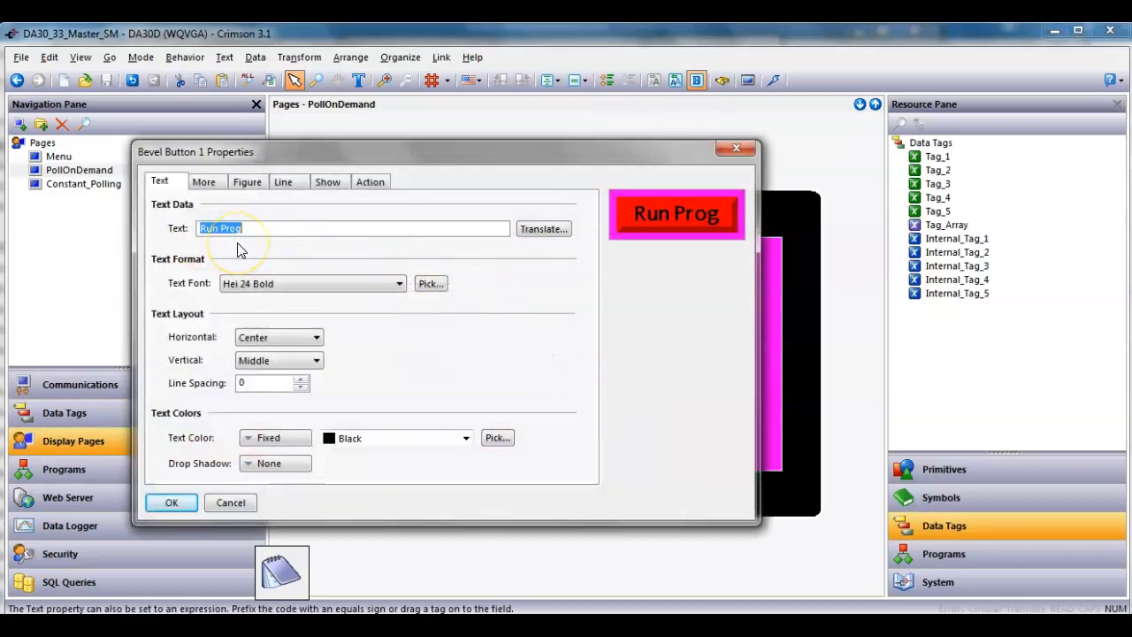
{"action": "left_click", "coordinate": [383, 192]}
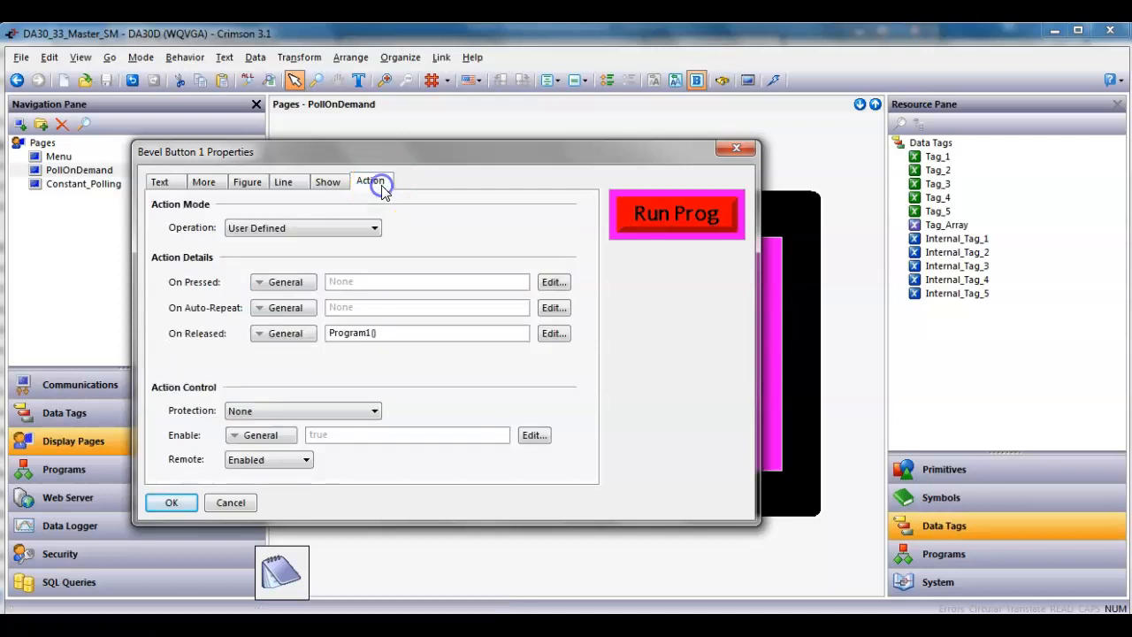
{"action": "left_click", "coordinate": [335, 231]}
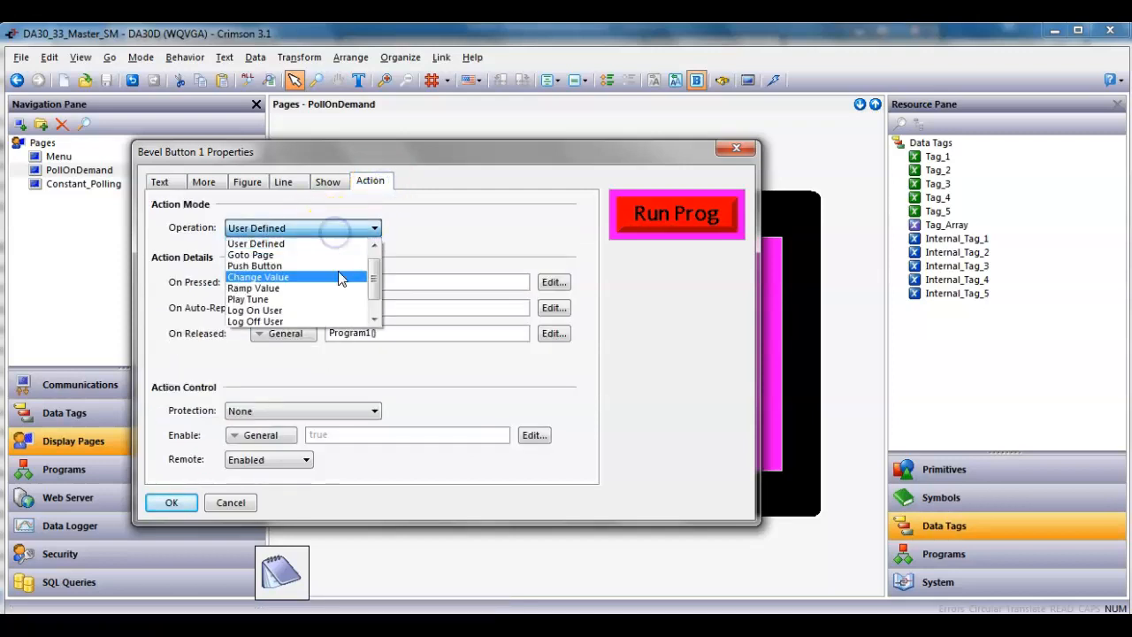
{"action": "left_click", "coordinate": [379, 317]}
{"action": "left_click_drag", "start_coordinate": [379, 316], "coordinate": [379, 227]}
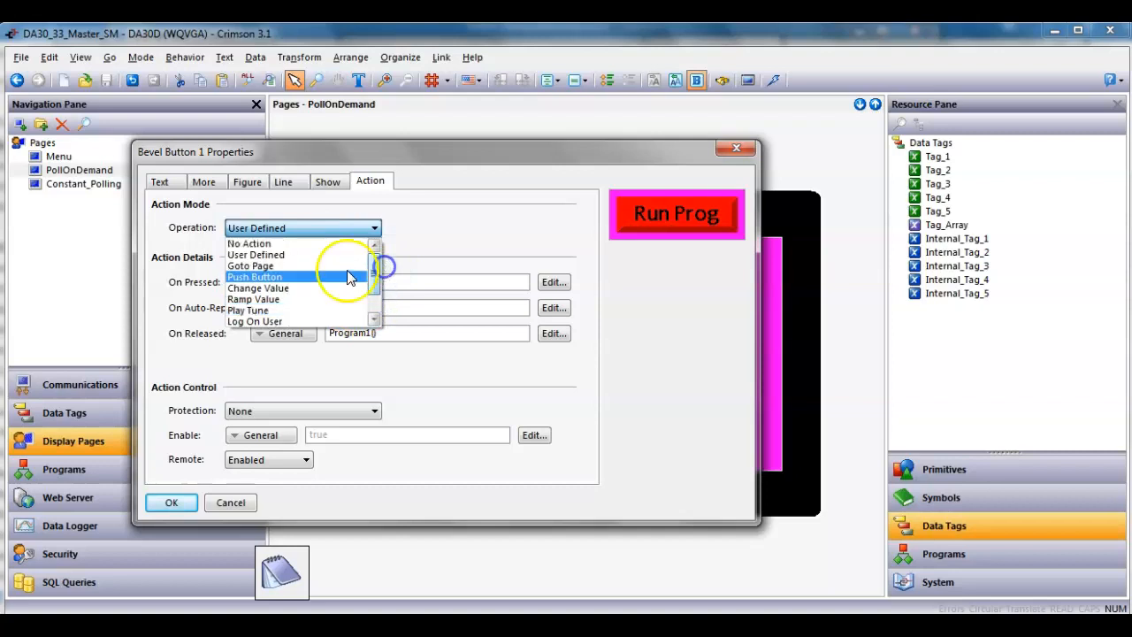
{"action": "left_click", "coordinate": [321, 257]}
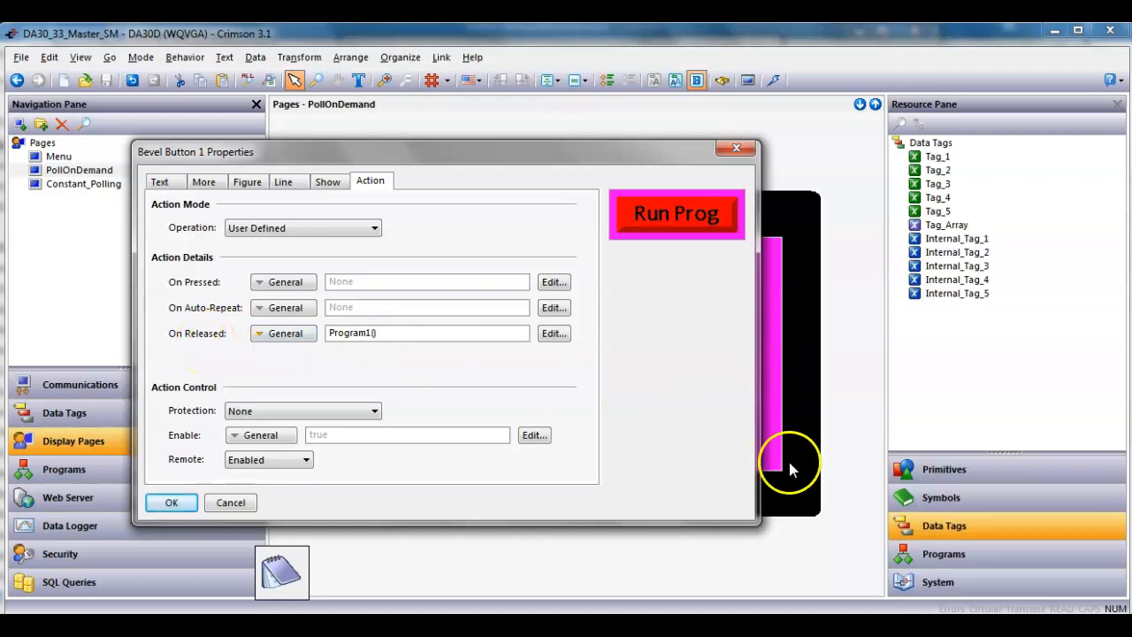
Assign Program1 to the Run Prog button's On Released action and accept the button properties
{"action": "left_click", "coordinate": [958, 558]}
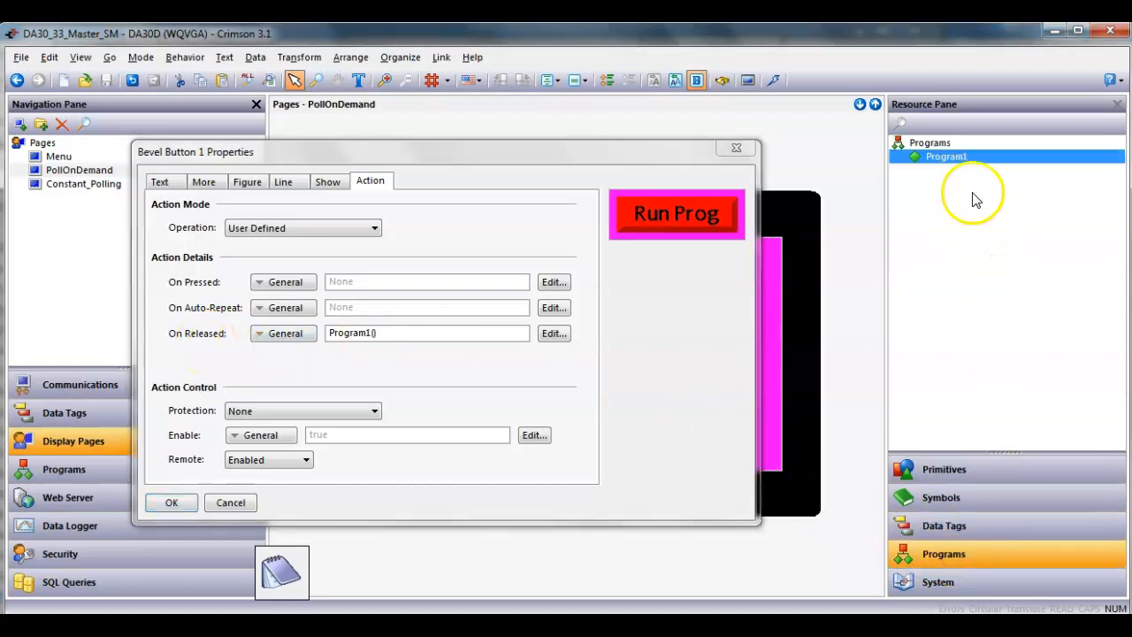
{"action": "left_click", "coordinate": [964, 157]}
{"action": "left_click_drag", "start_coordinate": [967, 157], "coordinate": [433, 333]}
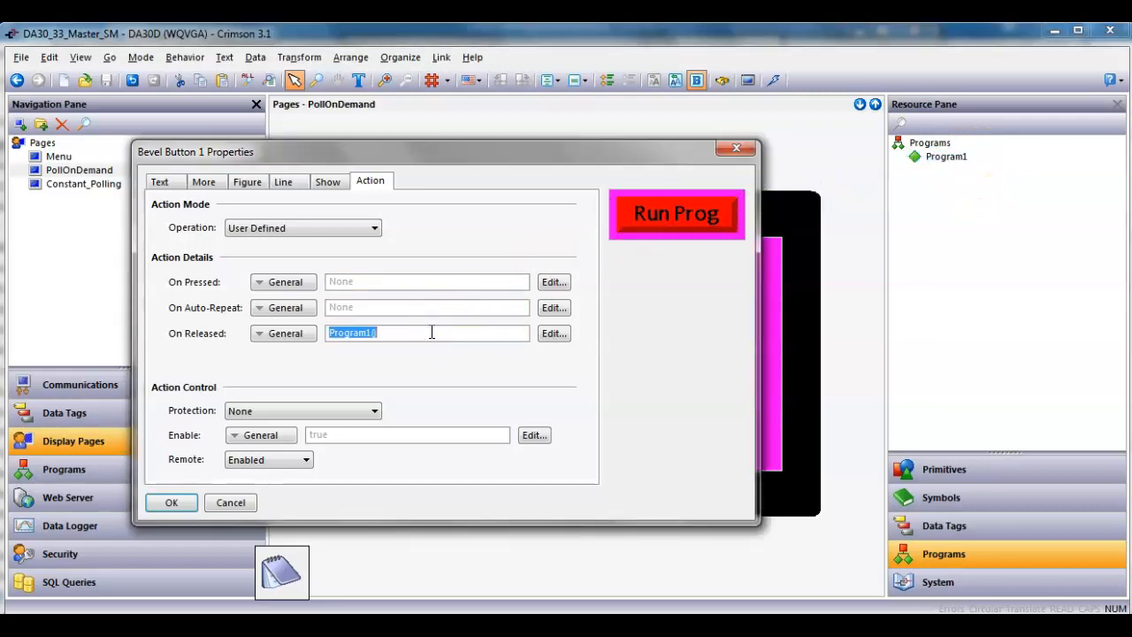
{"action": "left_click", "coordinate": [181, 504]}
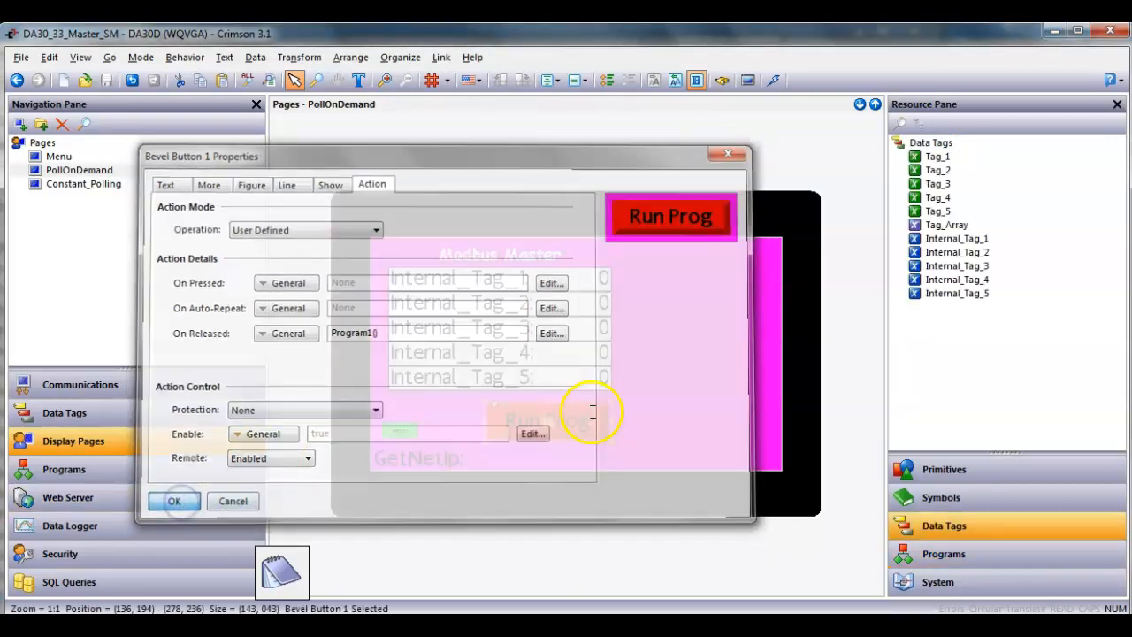